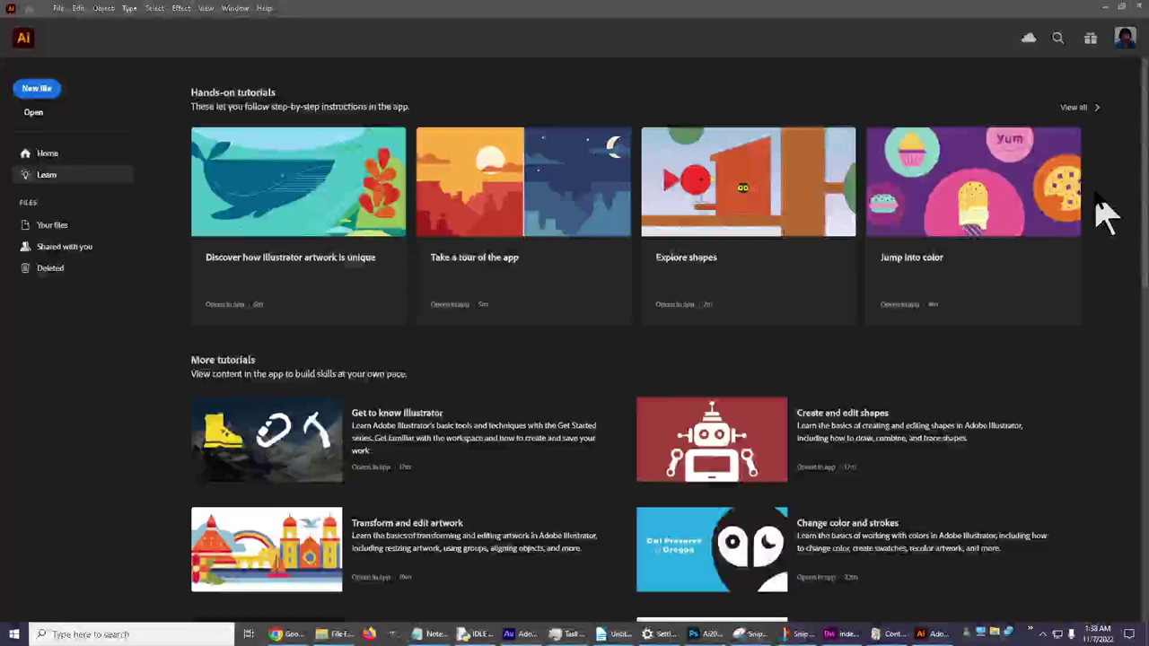
List all hands-on tutorials on the Learn page, down to the 'Enhance your logo' and 'Add text to your logo' cards.
scroll(615, 400, down, 3)
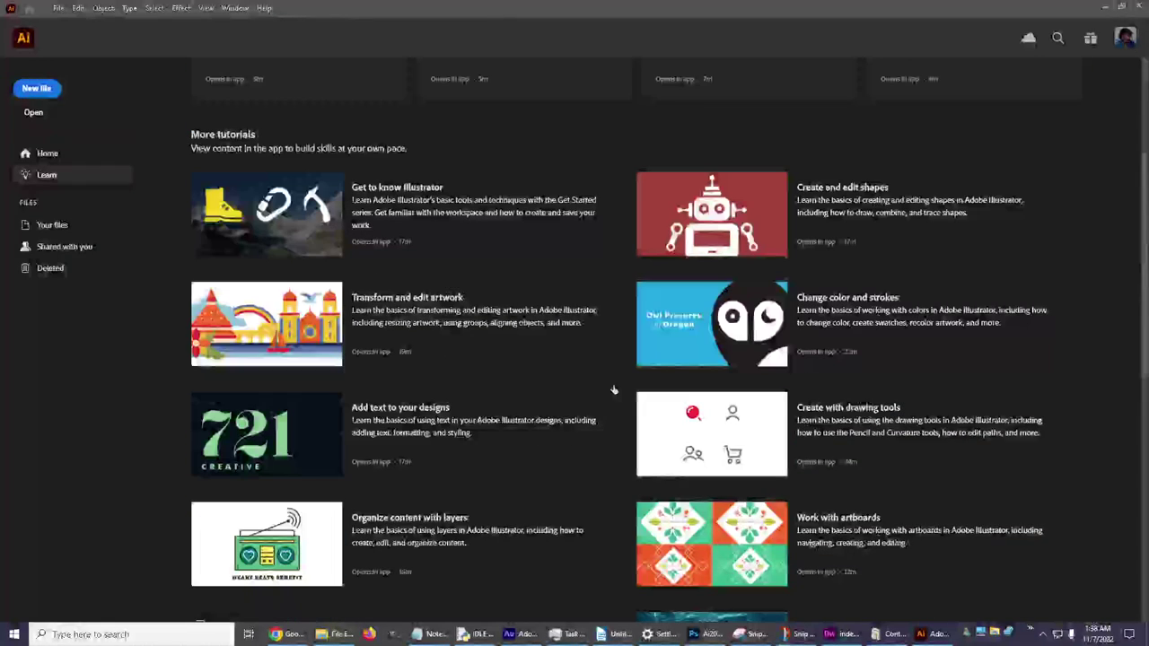
scroll(616, 399, down, 3)
scroll(616, 399, down, 2)
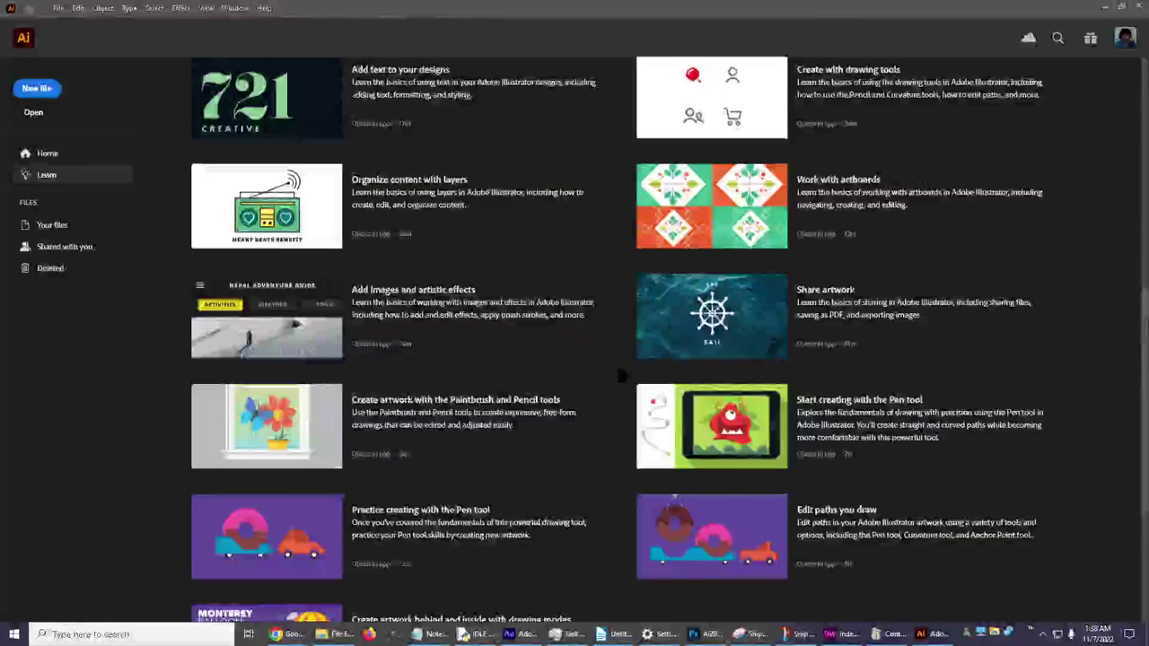
drag(1138, 408, 1138, 296)
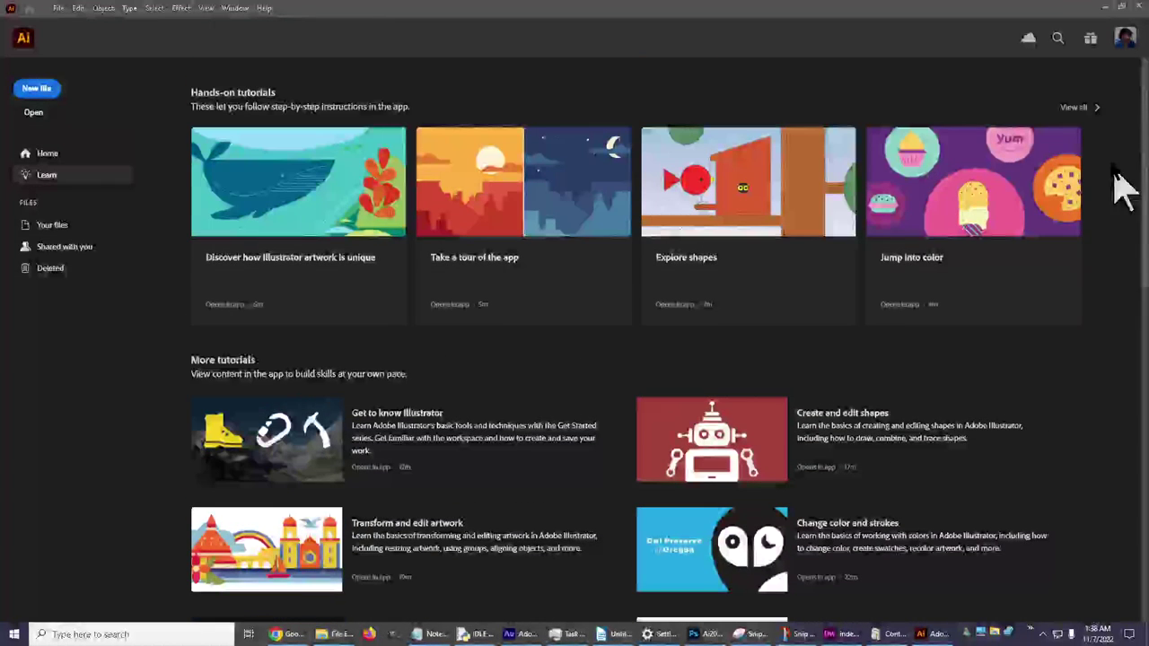
click(1071, 107)
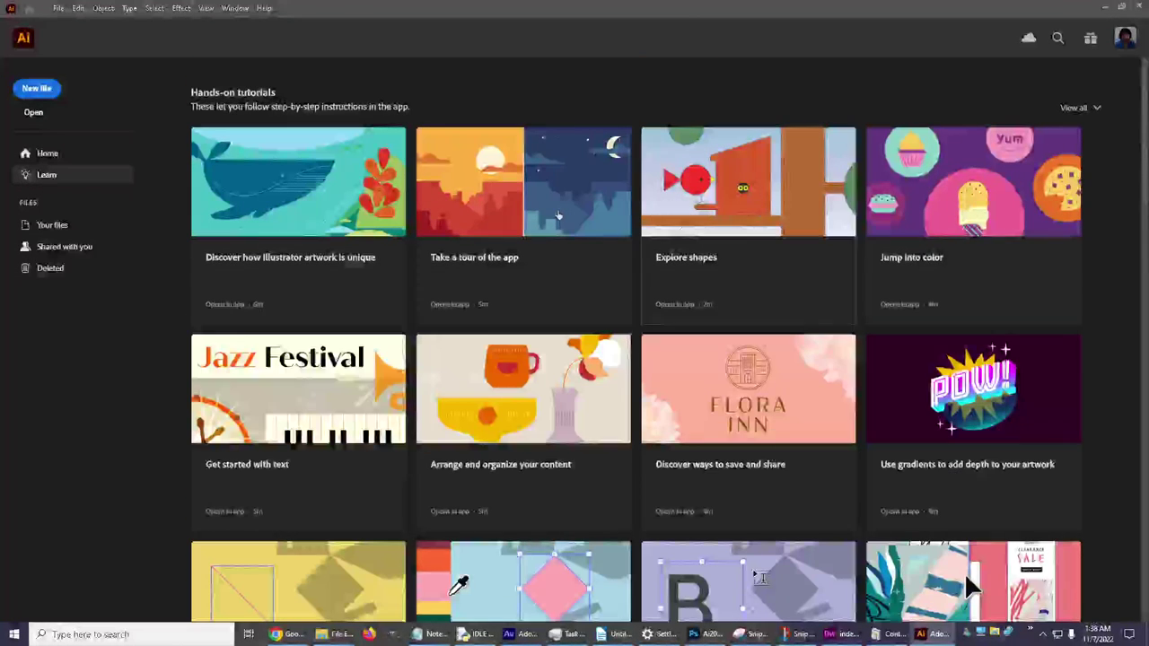
scroll(889, 262, down, 3)
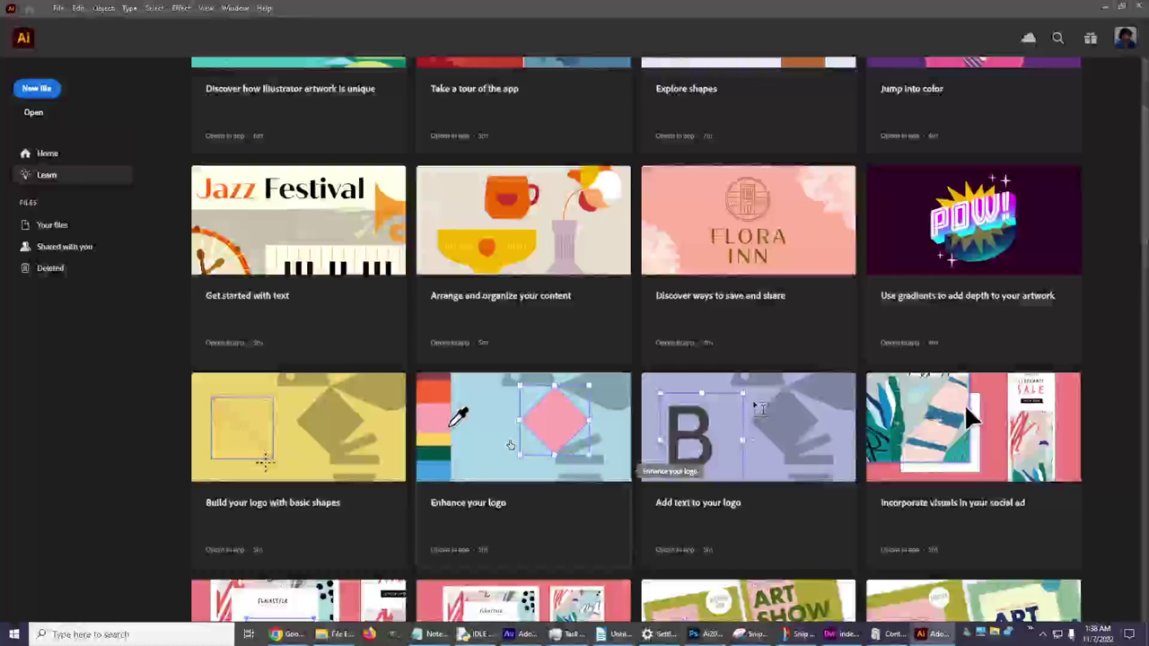
Open the 'Enhance your logo' tutorial in the Discover panel and expand its full asset licensing note.
click(965, 404)
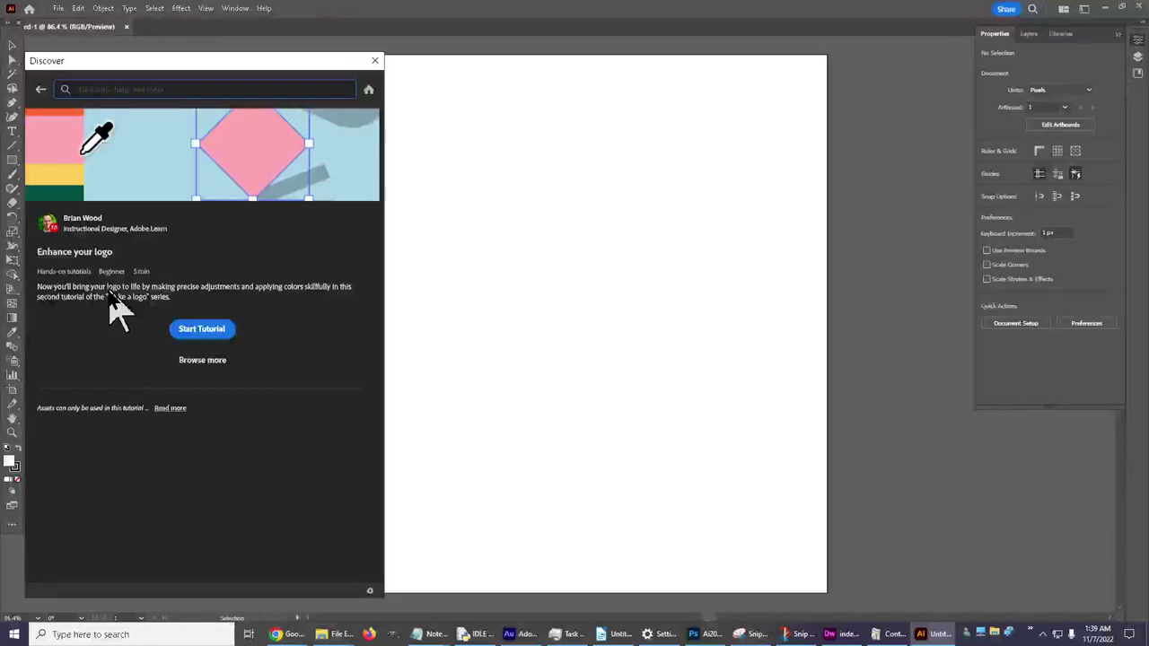
click(170, 408)
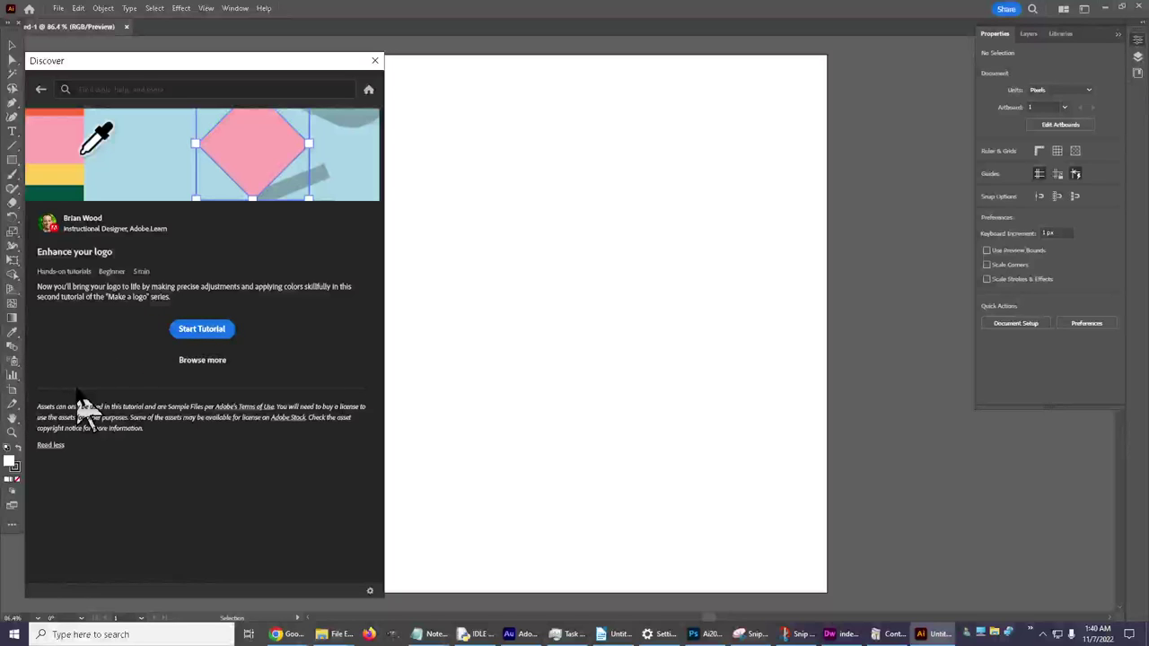
Start the 'Enhance your logo' tutorial and move the Discover panel to the right to uncover the bee logo.
click(201, 330)
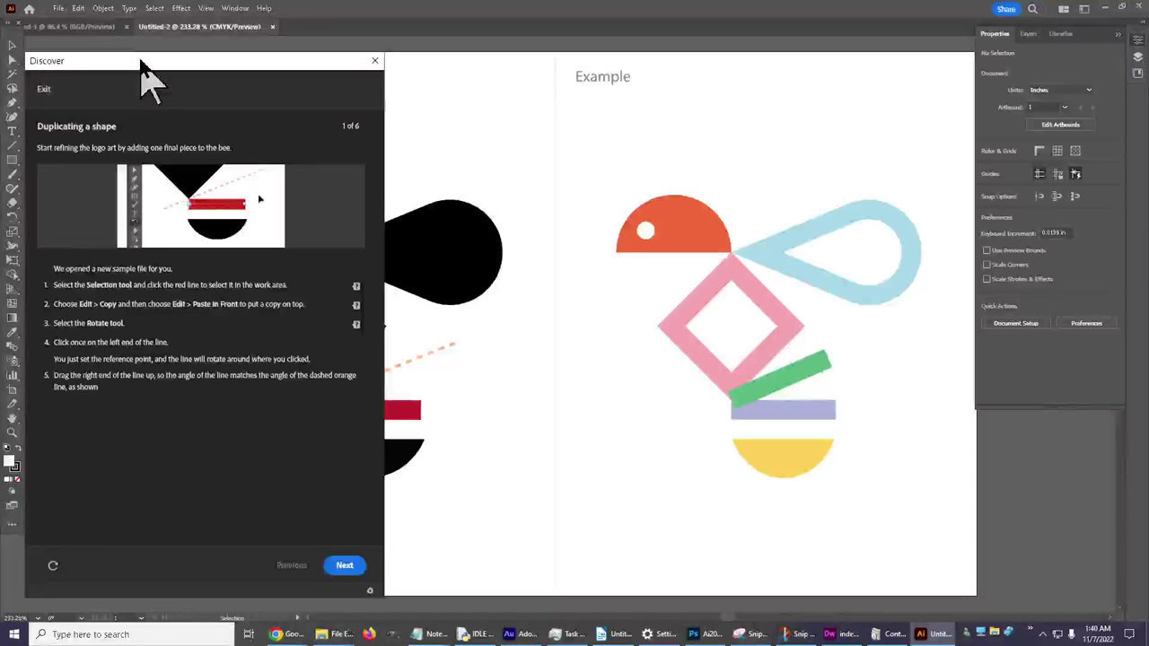
drag(140, 61, 703, 44)
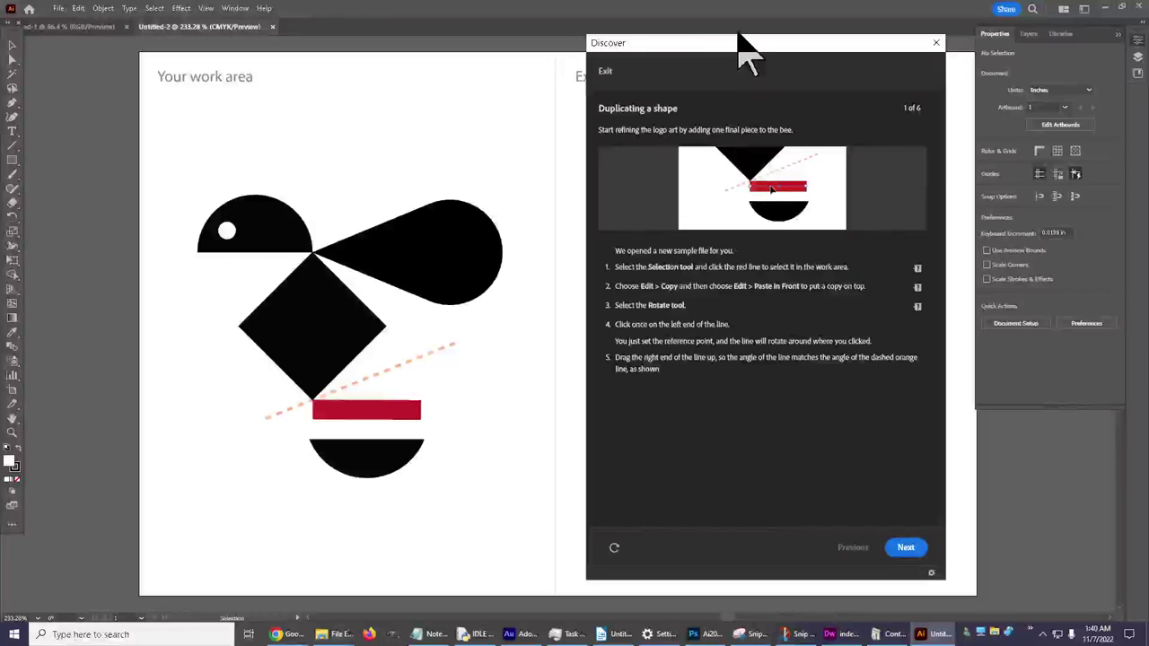
drag(746, 44, 197, 50)
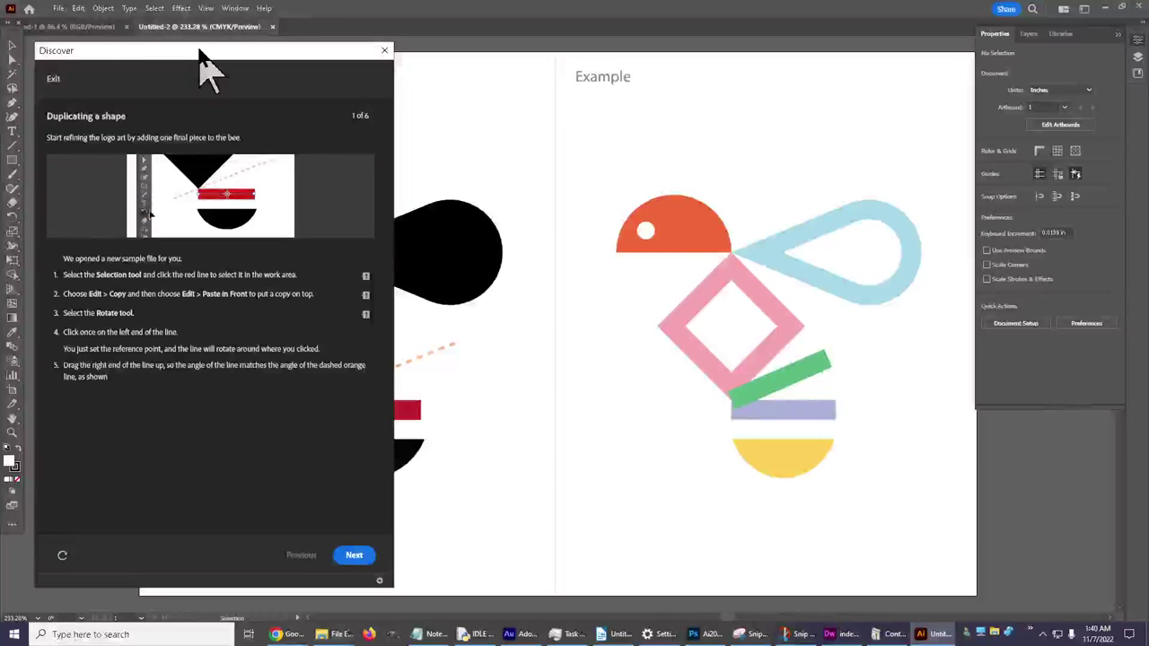
drag(200, 51, 746, 52)
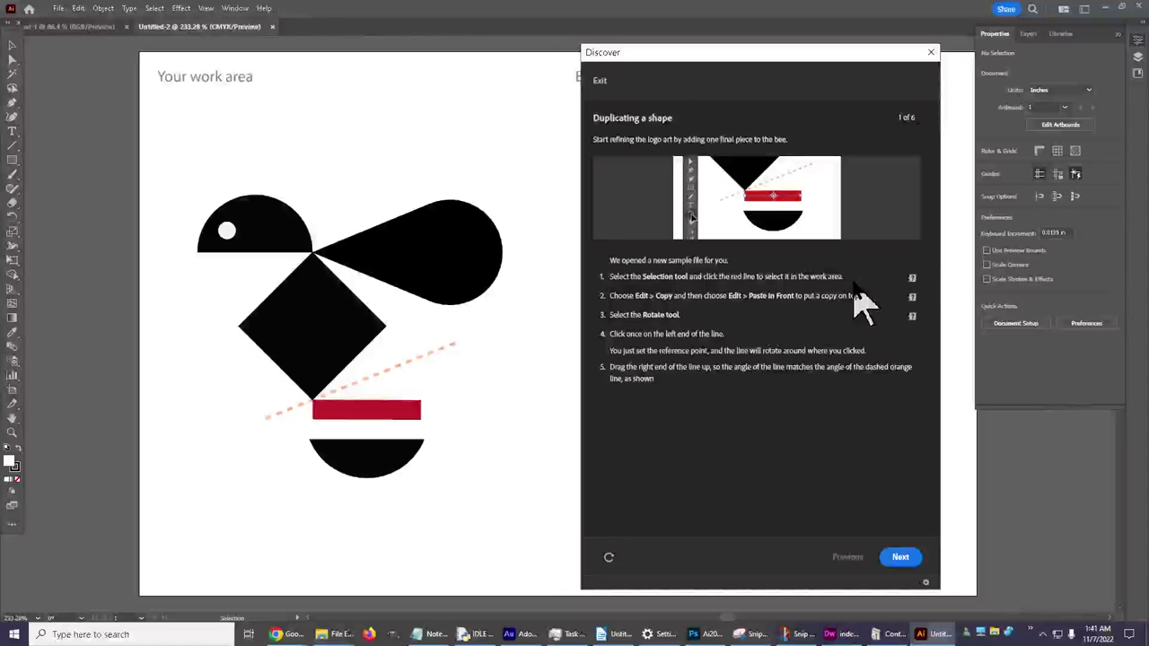
Locate step 1's Selection tool and open its 'Select an object using the Selection tool' help article.
click(912, 279)
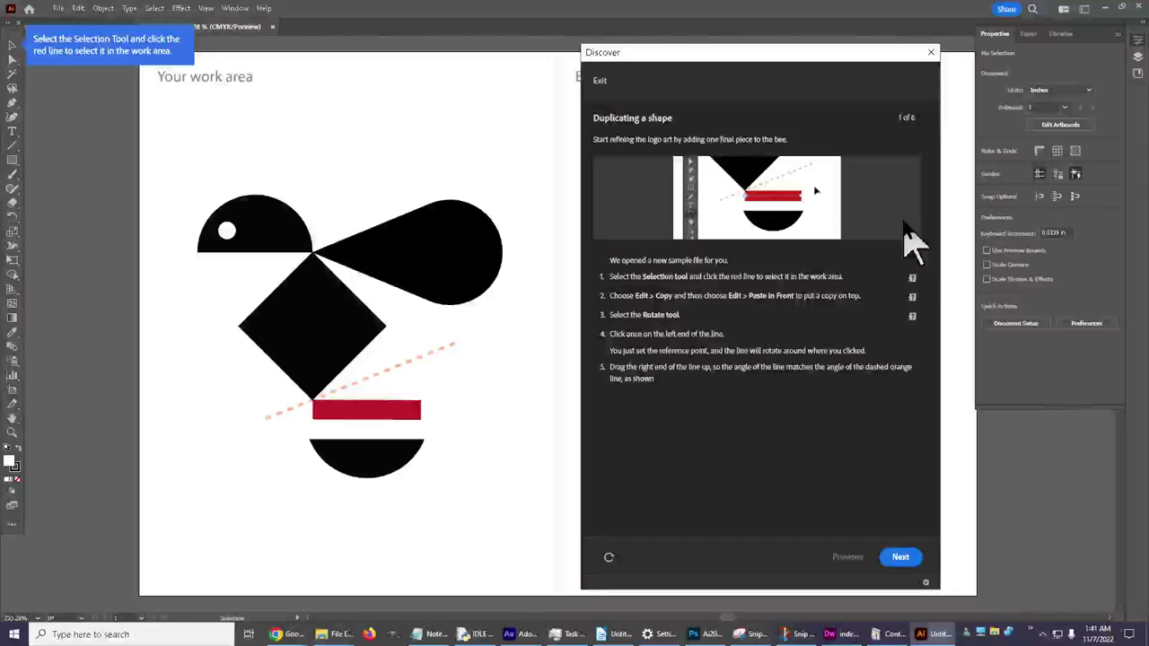
click(12, 45)
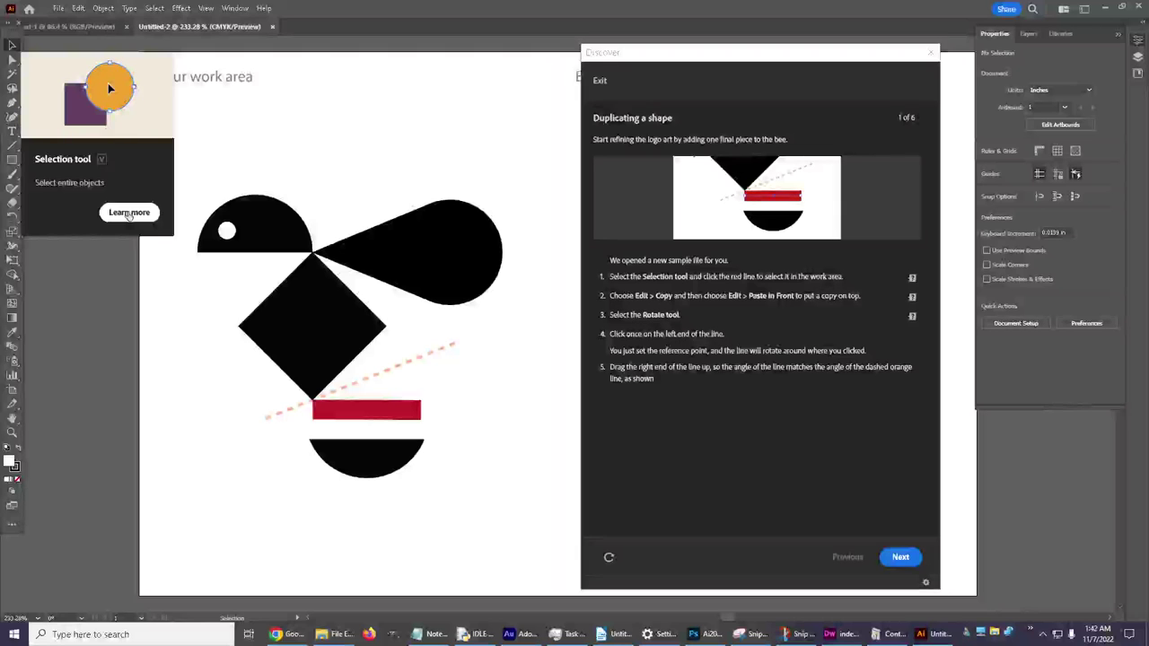
click(128, 213)
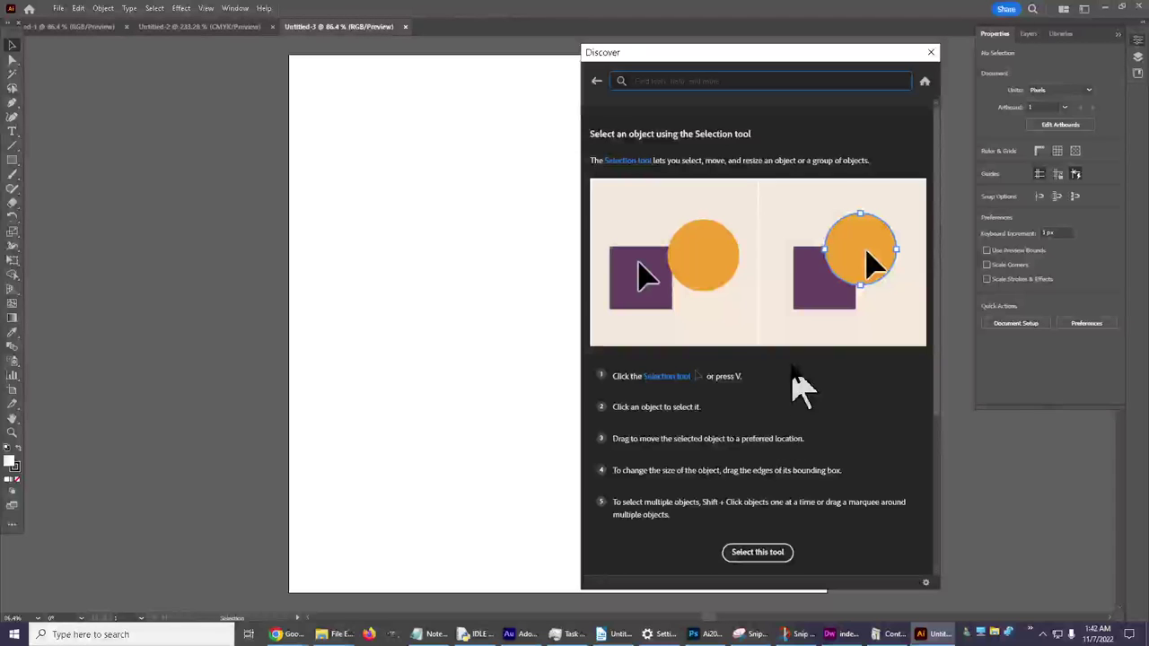
Skim the Selection tool help article, then switch back to the Untitled-2 bee logo document.
scroll(844, 395, down, 5)
scroll(883, 377, up, 5)
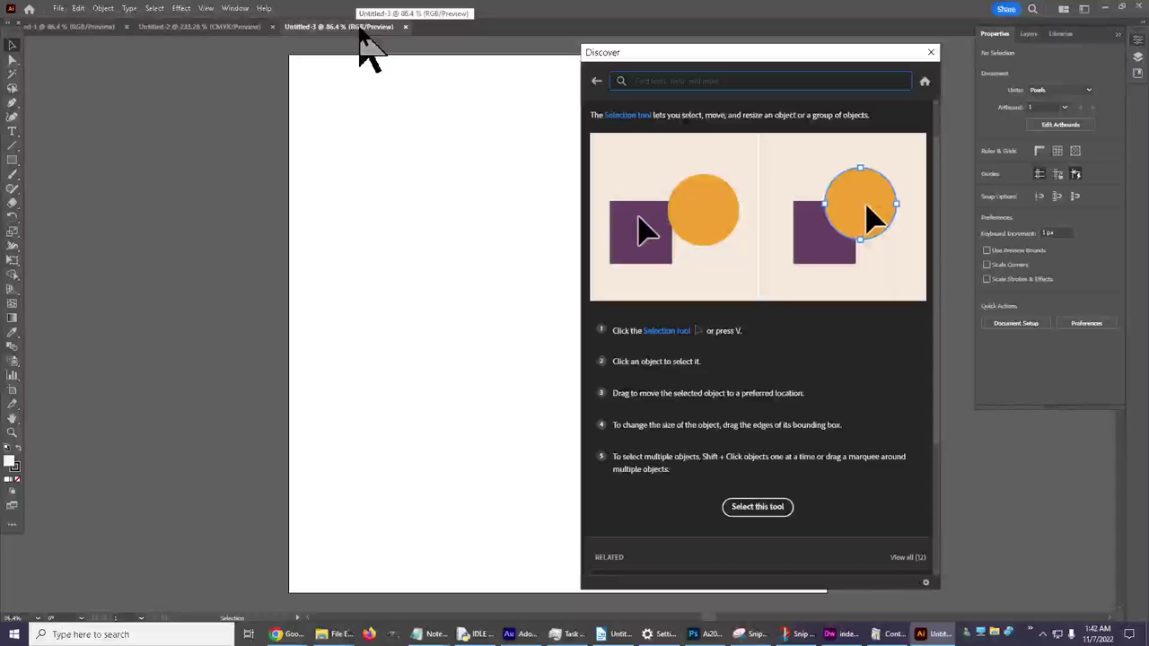
click(169, 27)
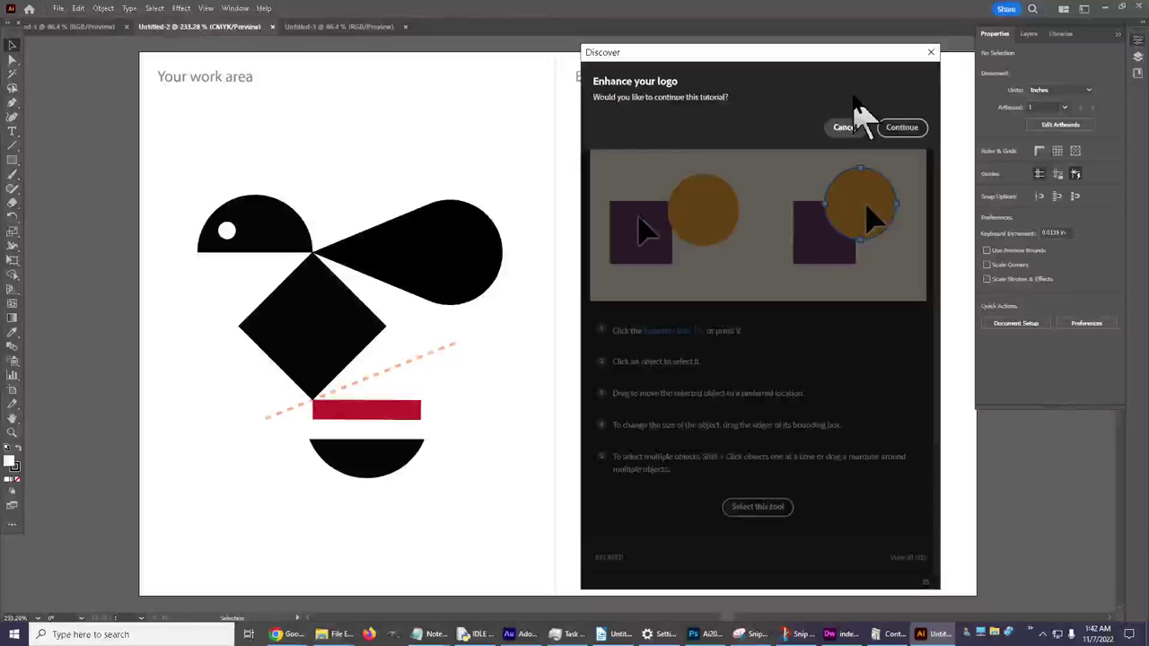
Continue the 'Enhance your logo' tutorial at step 1 of 6, 'Duplicating a shape'.
click(891, 130)
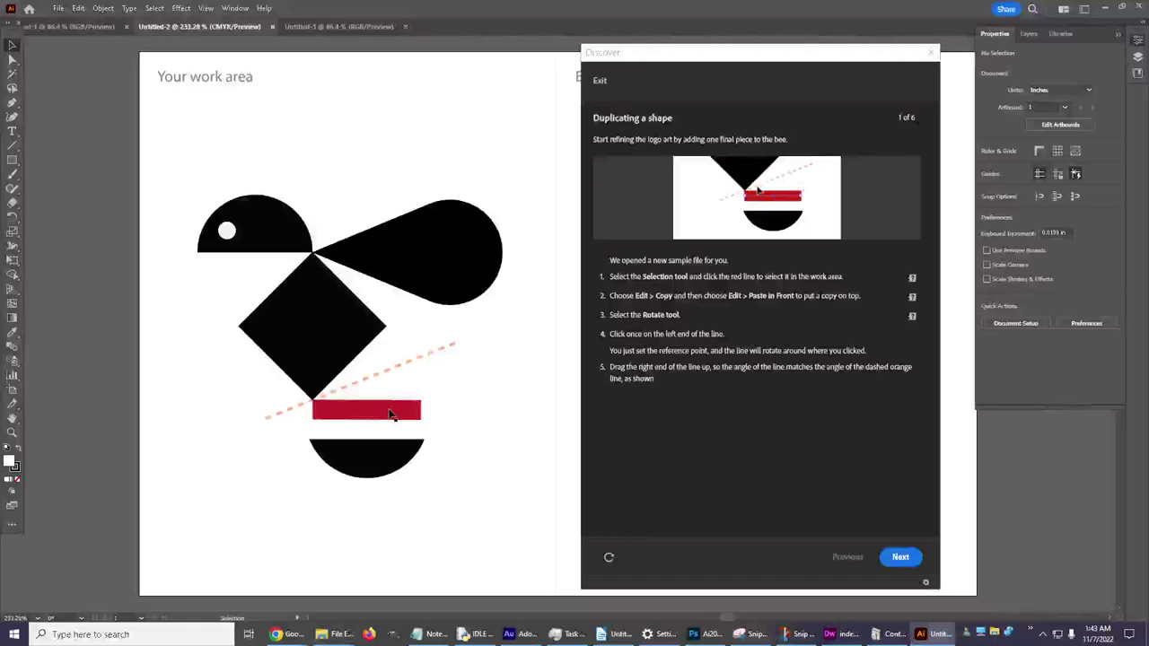
Copy the red line and use Edit > Paste in Front to stack the copy on the original.
click(347, 414)
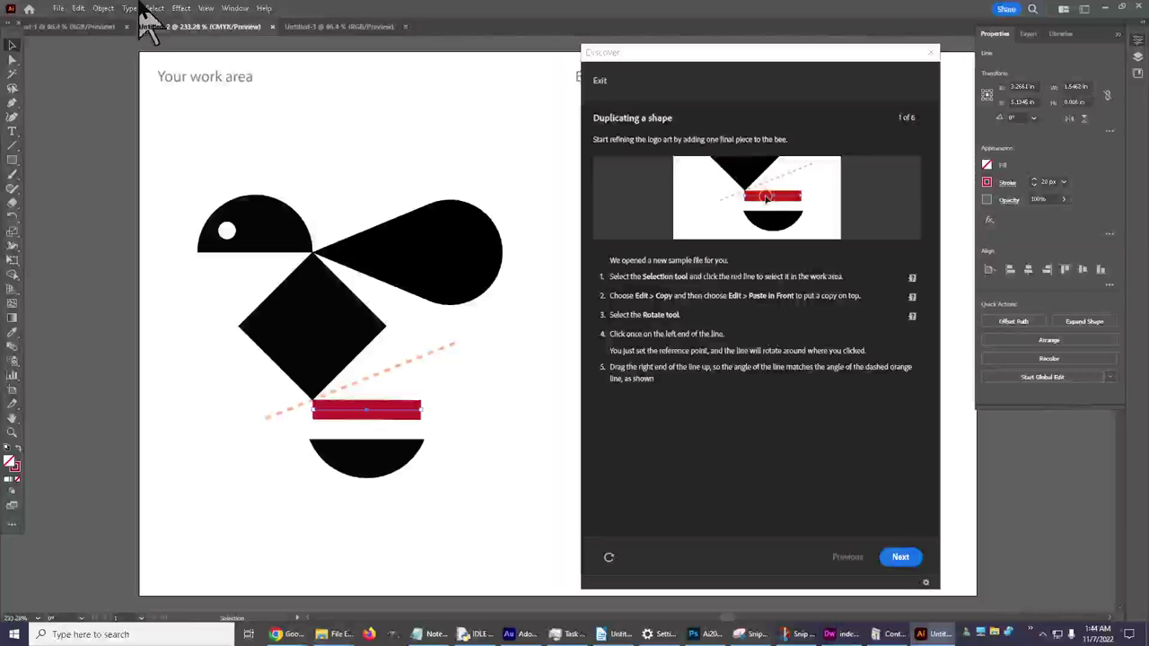
click(79, 9)
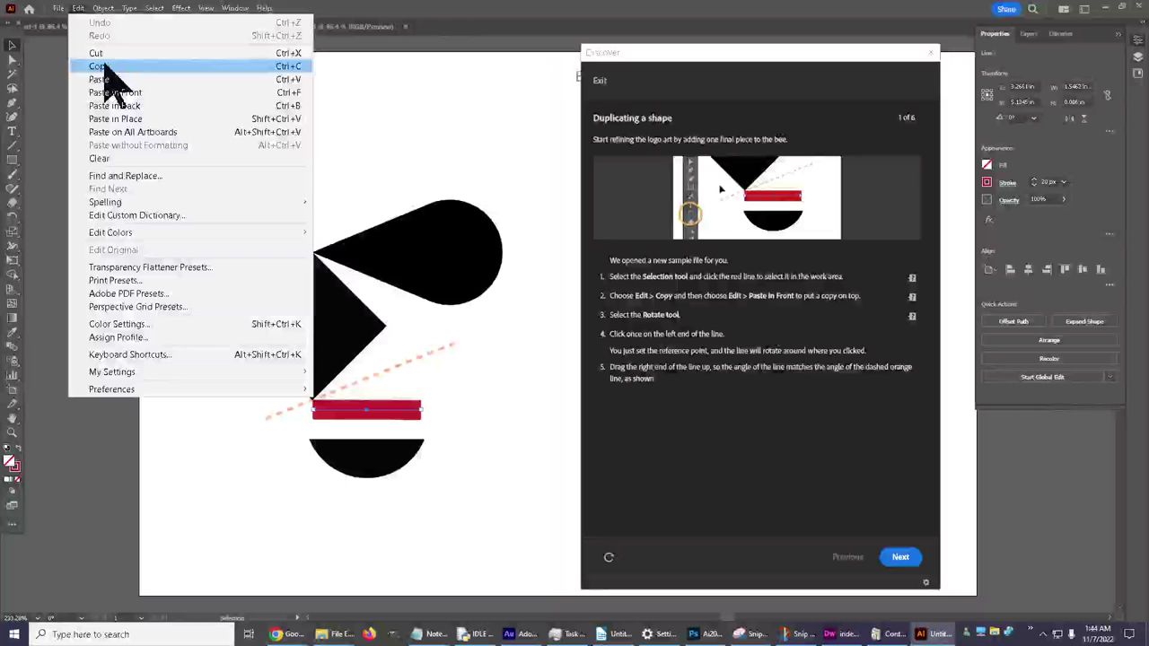
click(239, 67)
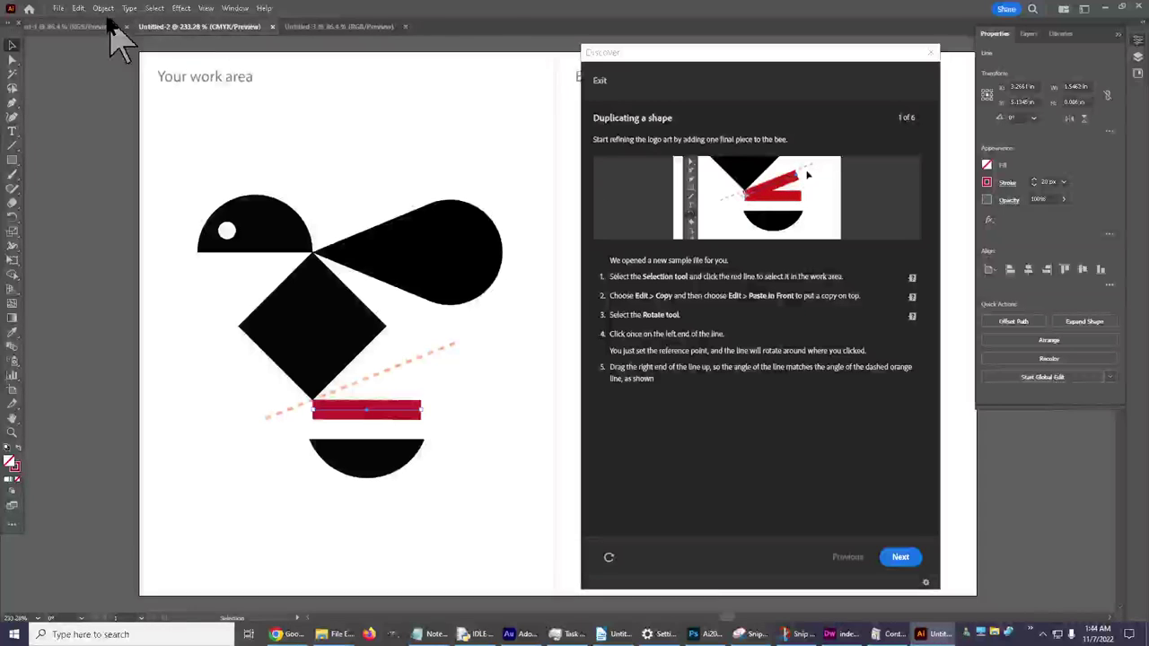
click(79, 9)
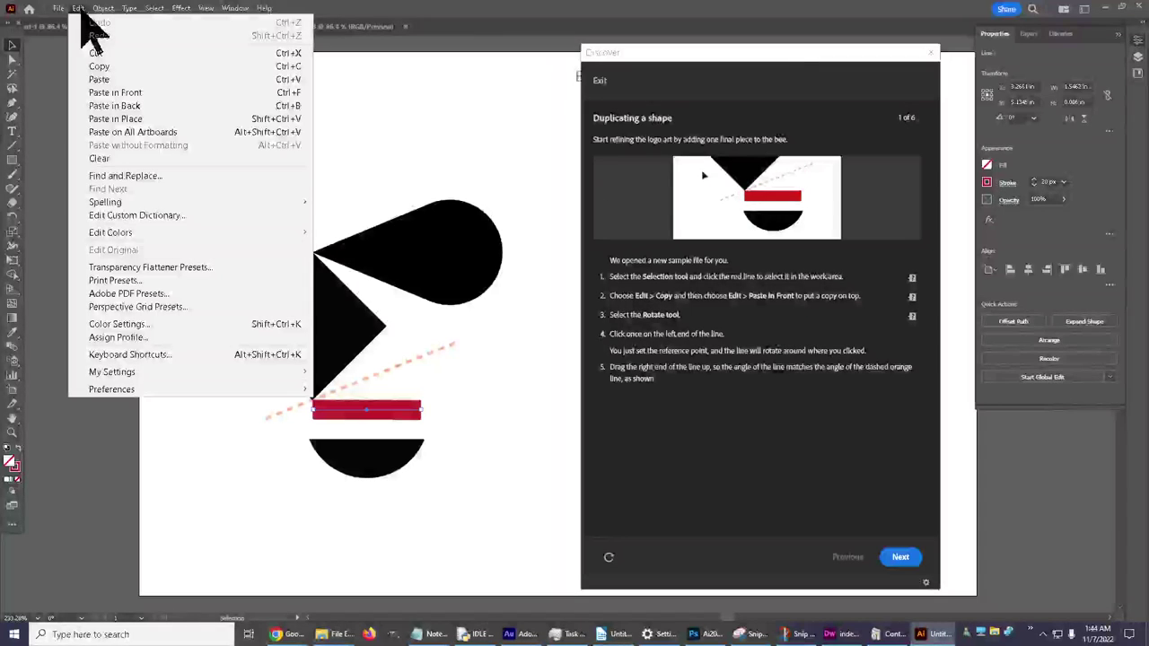
click(152, 94)
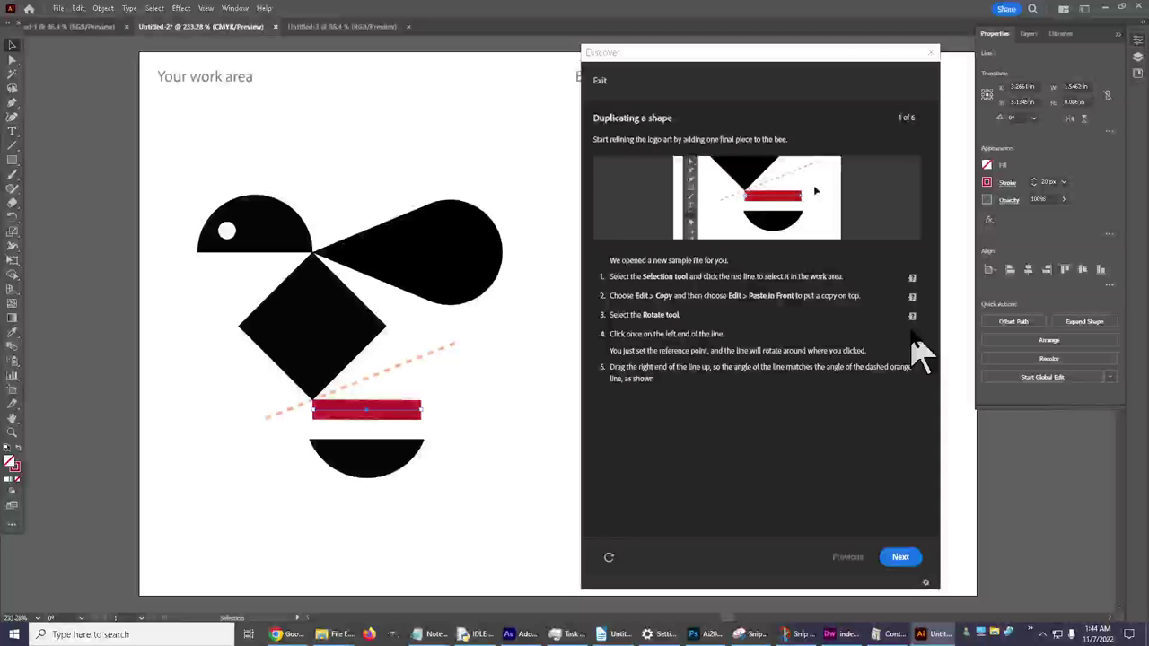
With the Rotate tool, swing the copied red line upward around its left end.
click(912, 316)
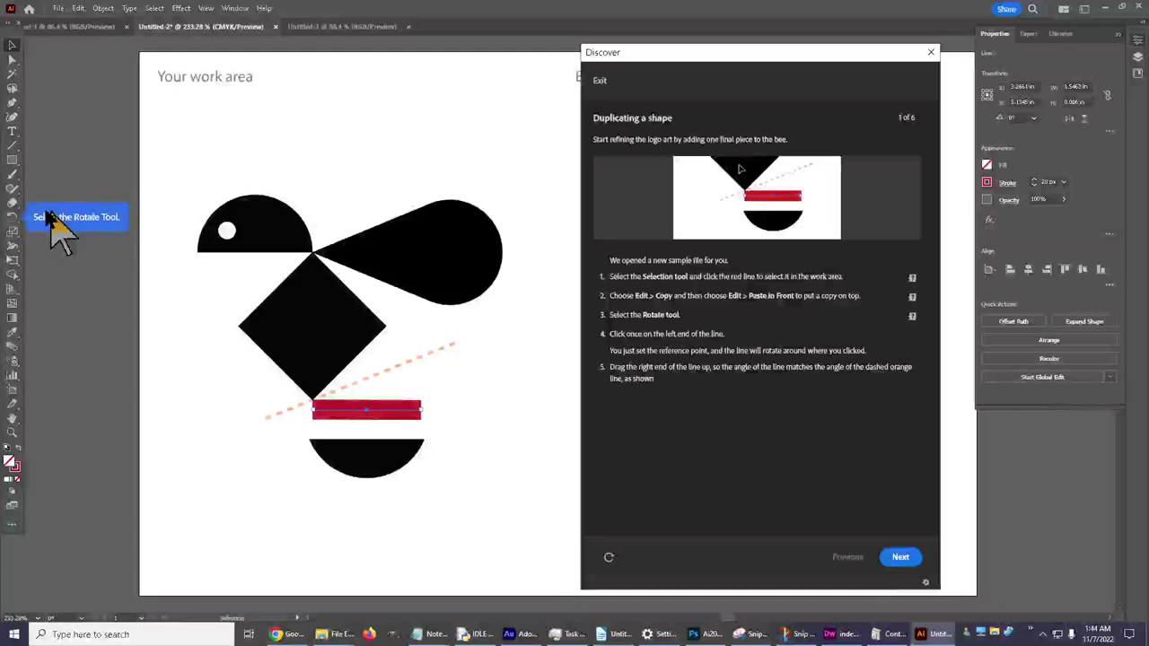
click(15, 219)
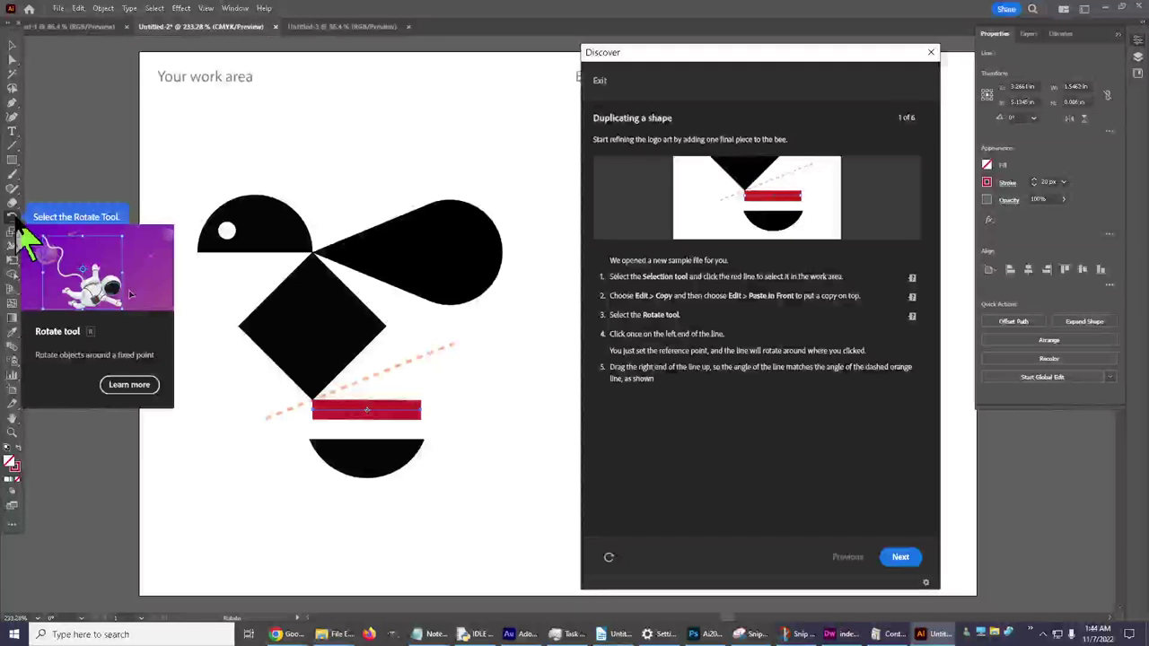
click(15, 220)
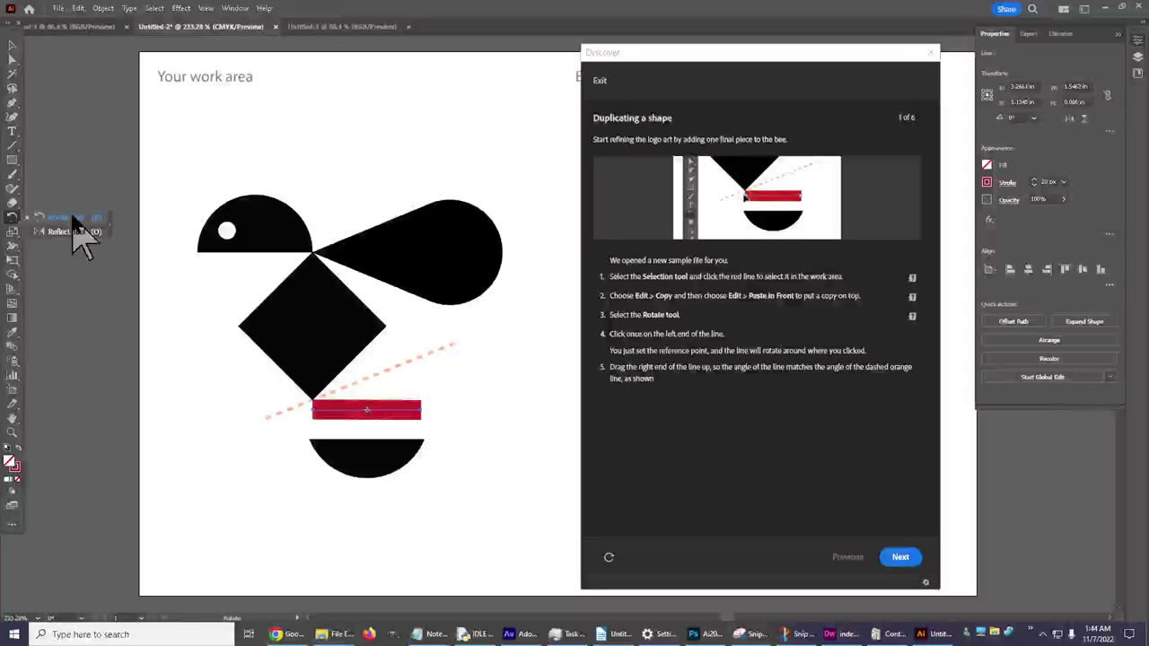
click(74, 230)
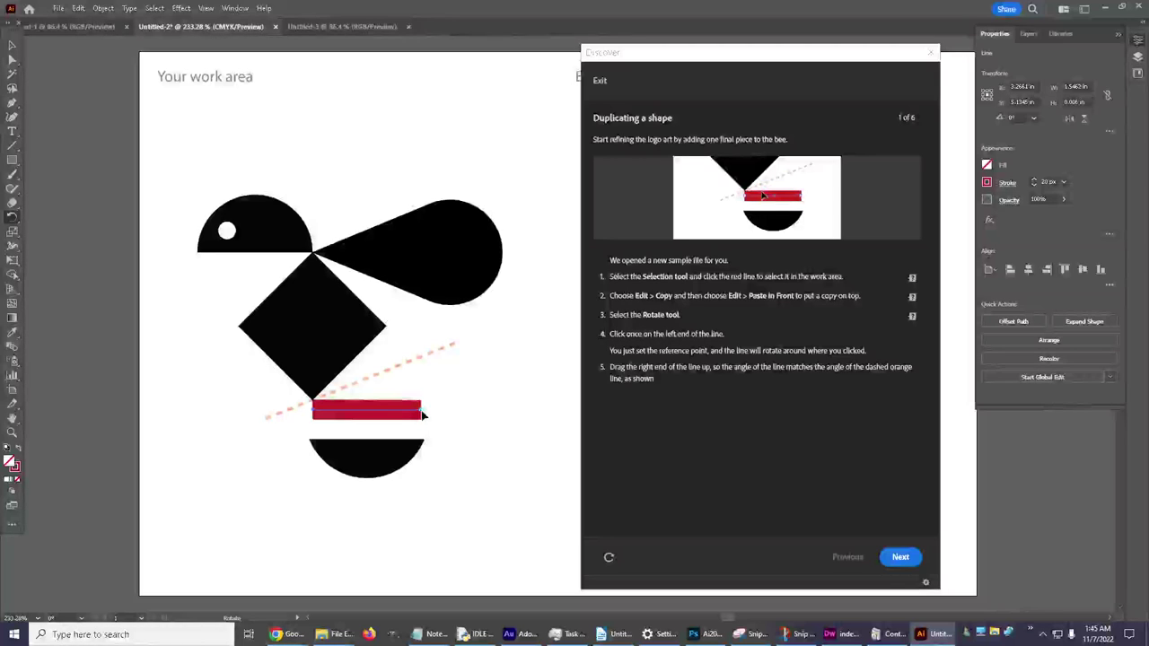
drag(423, 414, 7, 431)
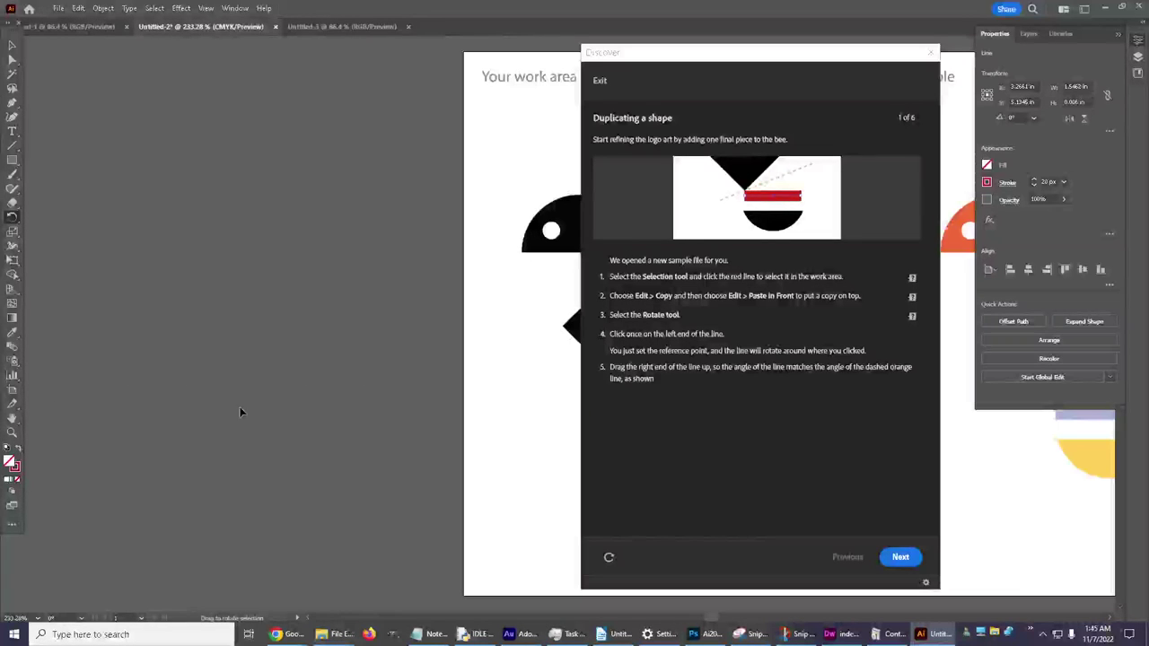
Finish the steep upward rotation of the red line copy and pan to show the whole bee artwork.
drag(392, 411, 395, 408)
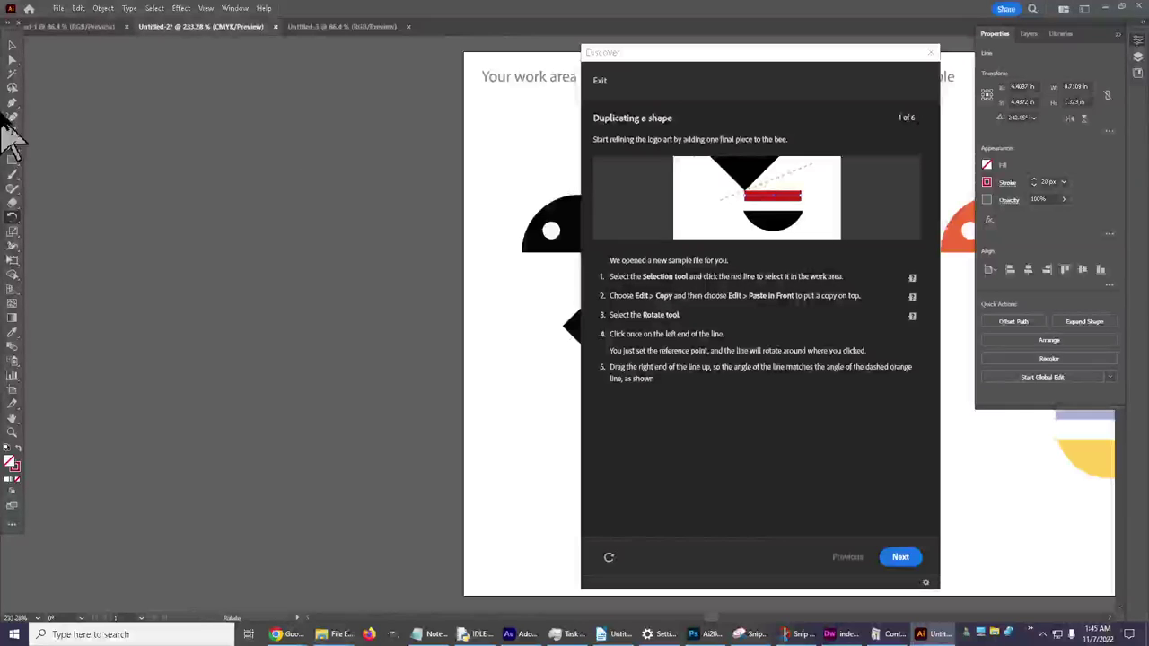
click(12, 419)
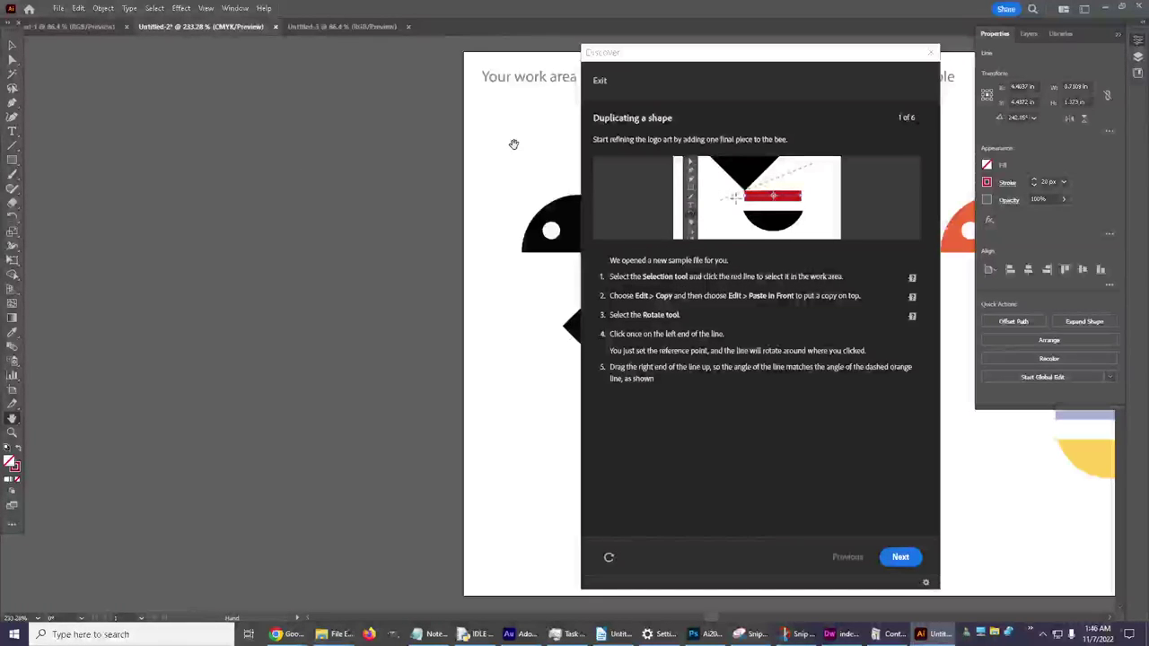
drag(513, 144, 85, 151)
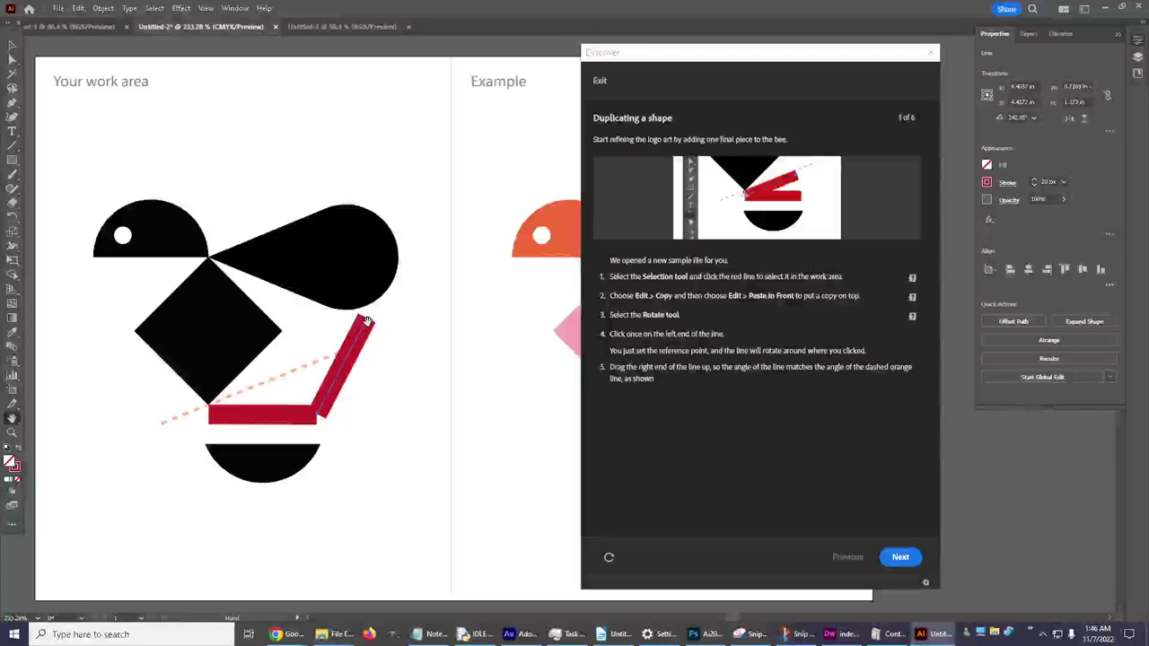
Rotate the red line copy again to a shallower slope near the dashed orange guide.
drag(366, 321, 402, 307)
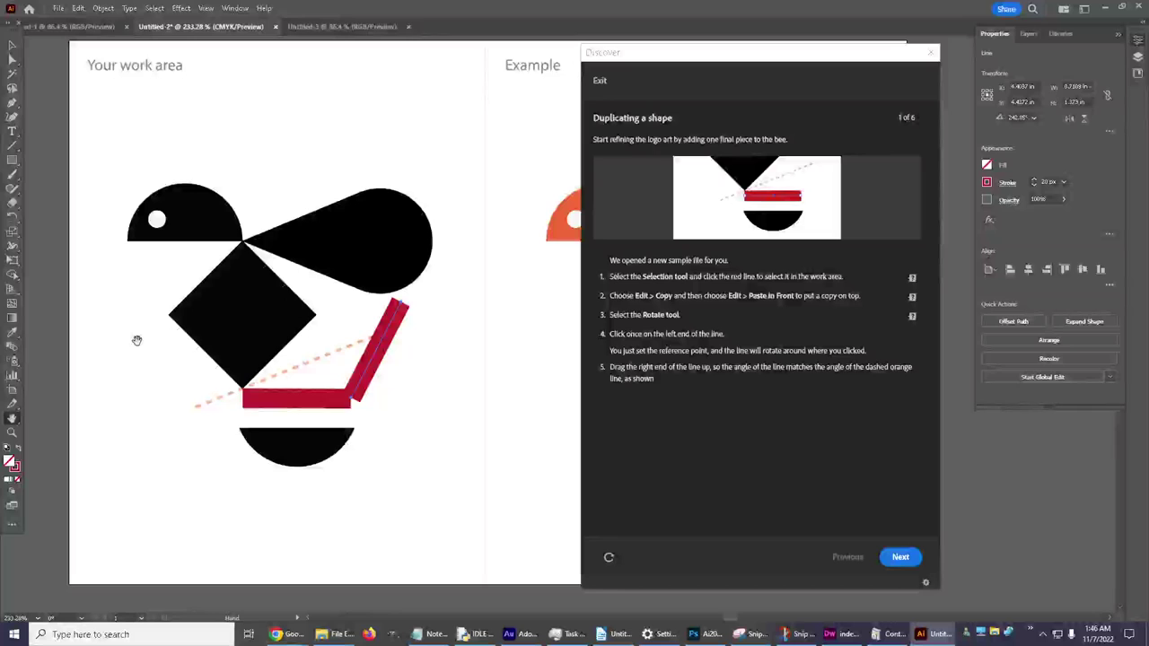
click(13, 217)
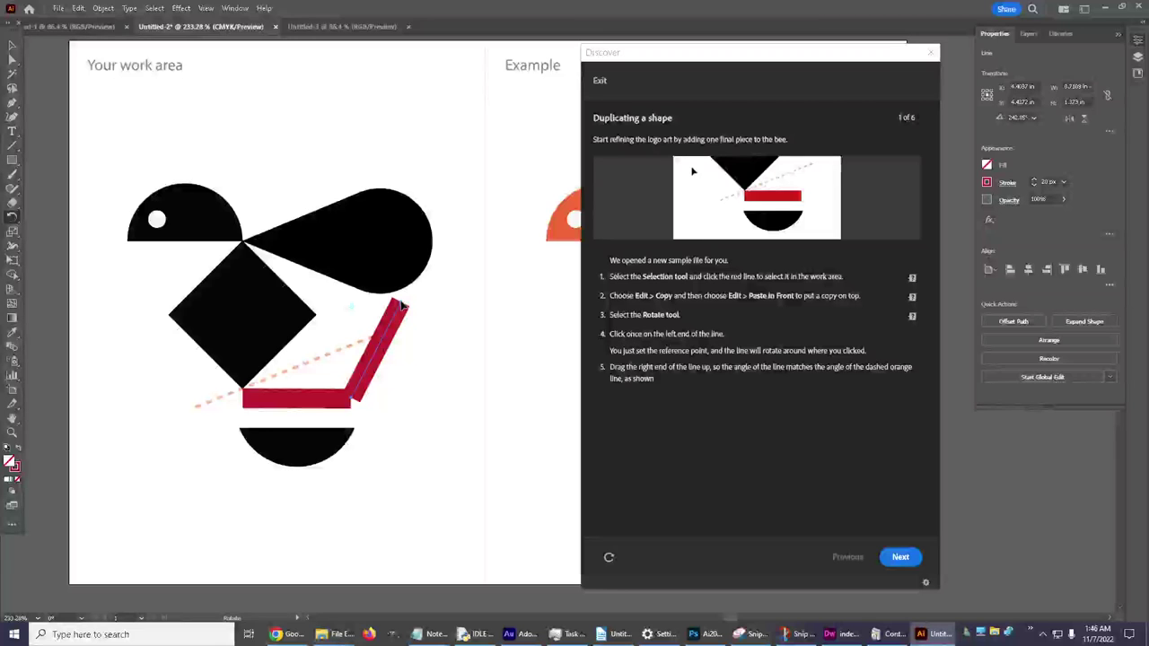
drag(403, 306, 501, 358)
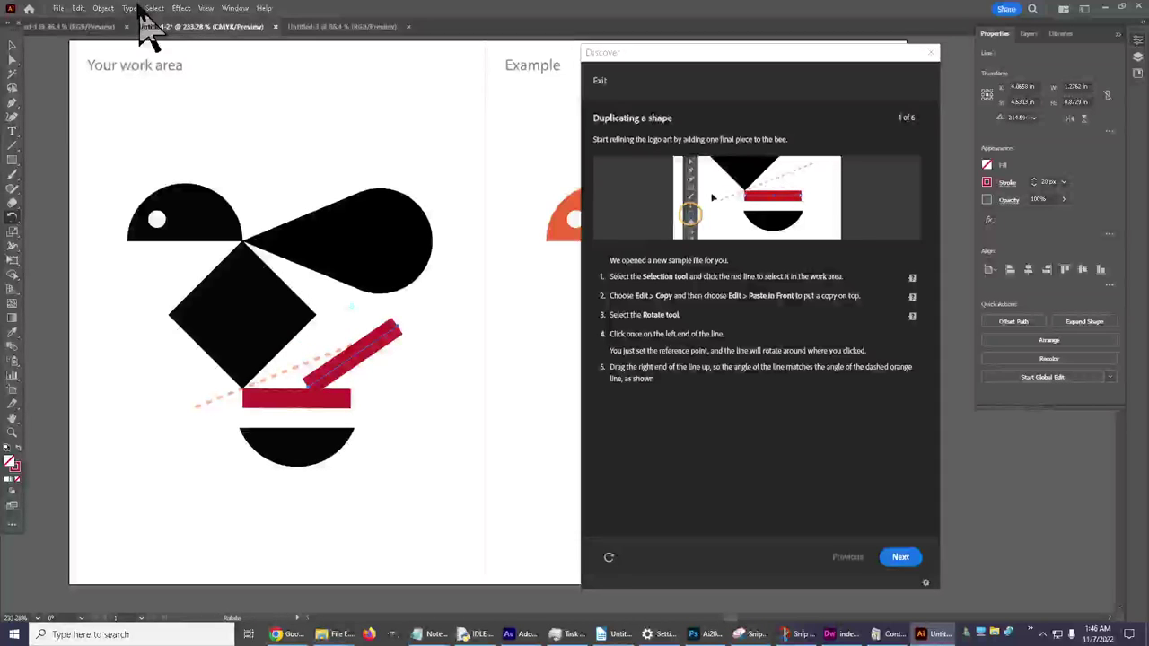
Undo the rotations with Edit > Undo Rotate until the red line copy lies flat again.
click(78, 9)
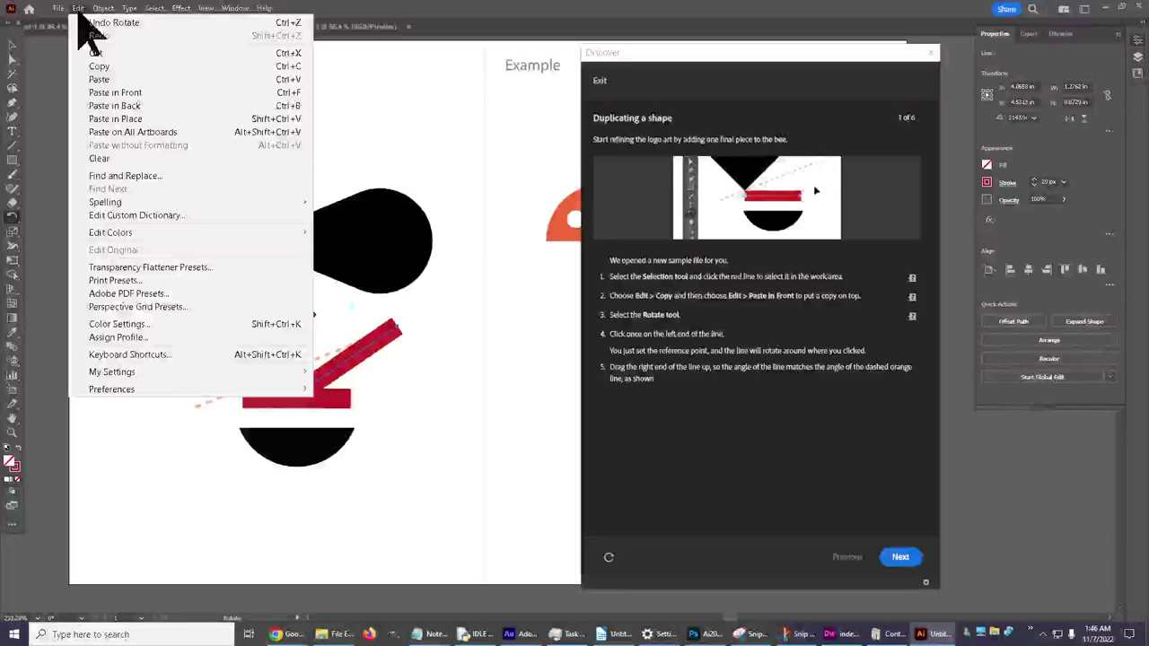
click(74, 15)
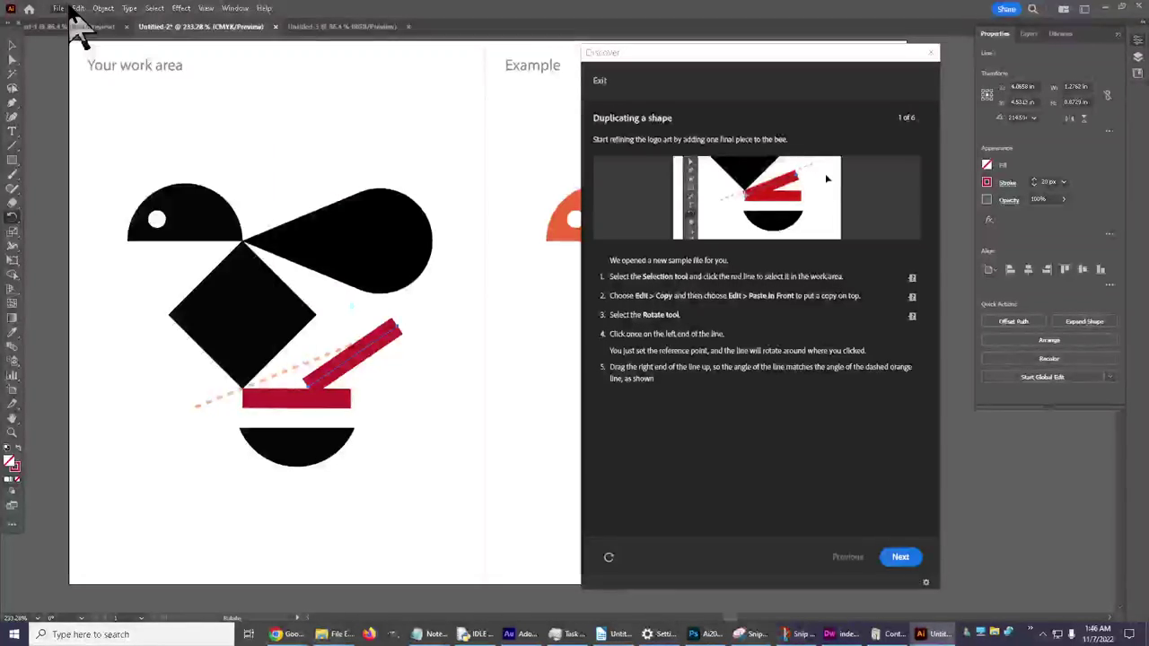
click(76, 10)
click(106, 24)
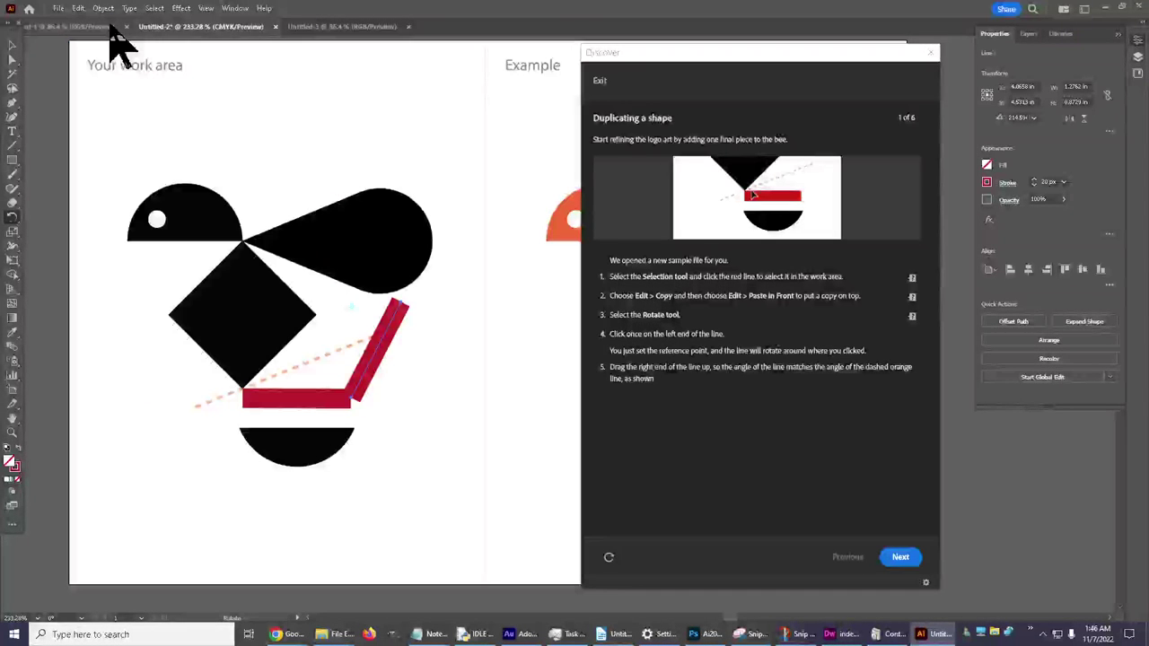
click(78, 9)
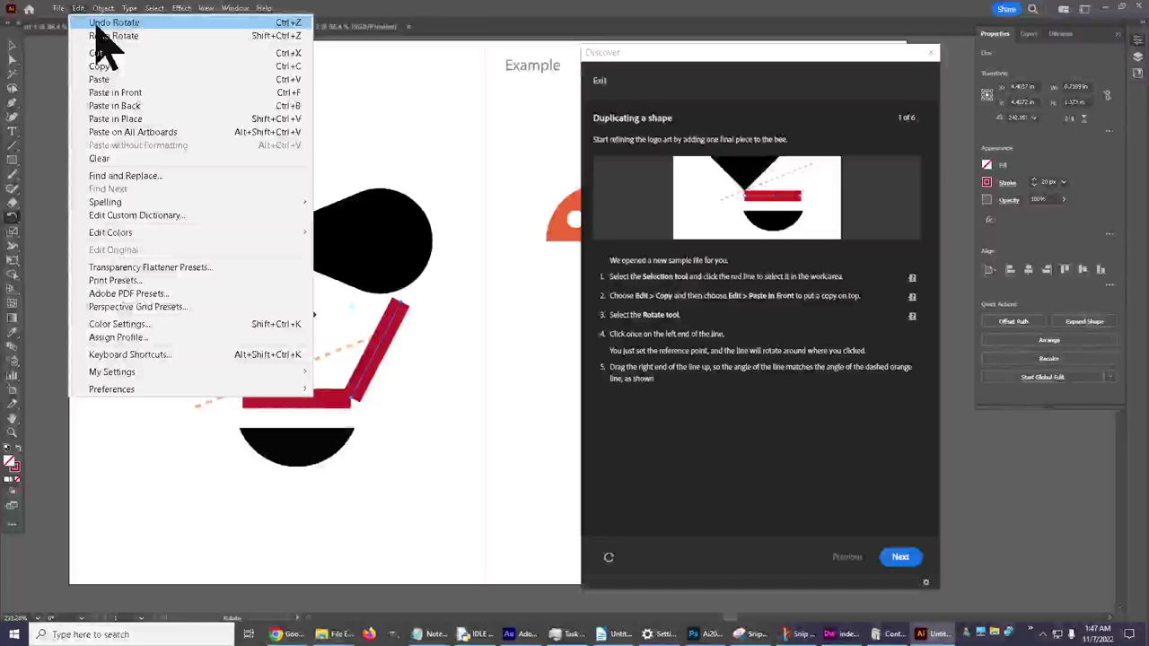
click(97, 26)
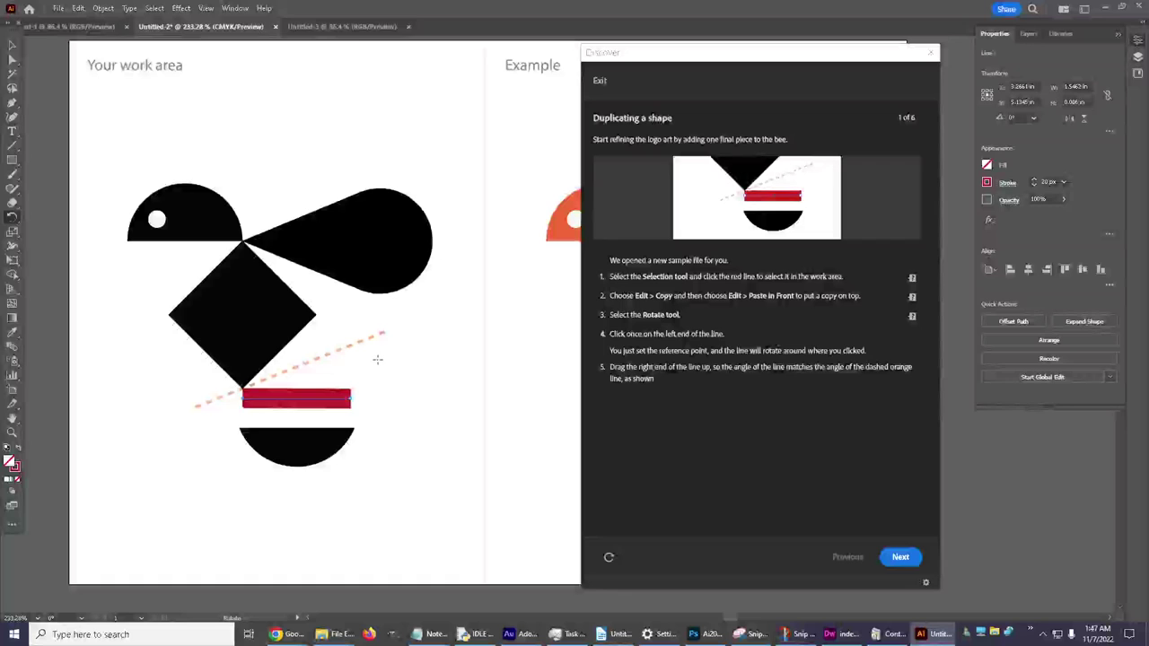
With the Rotate tool, pivot the red line copy on its left end onto the dashed orange guide.
click(13, 219)
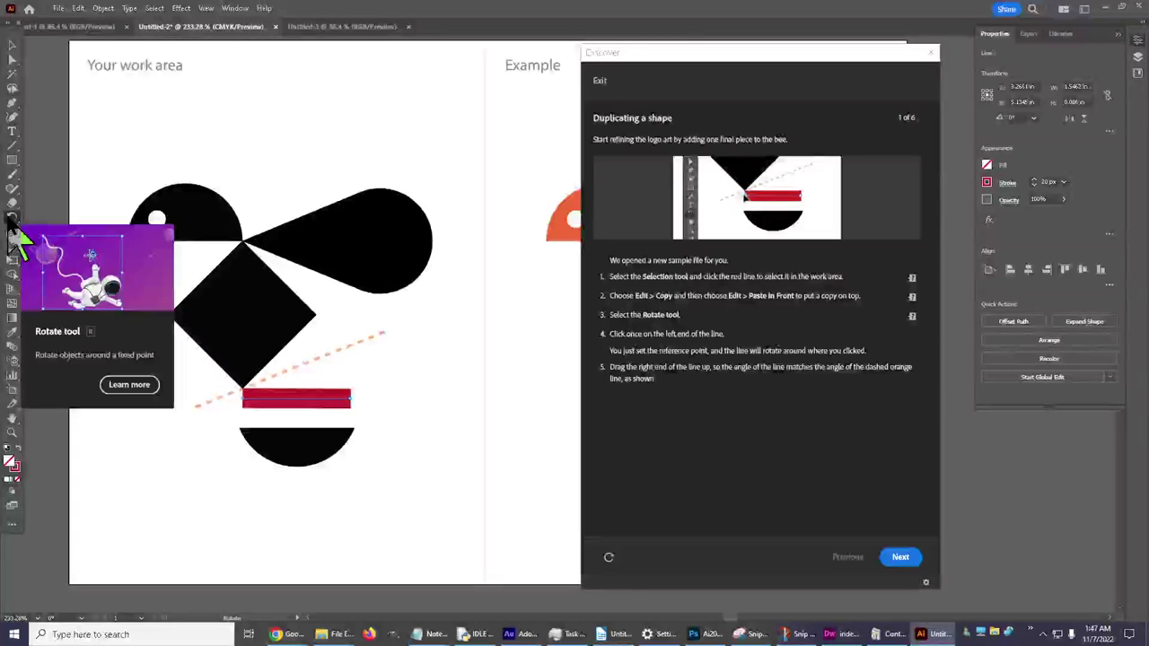
drag(10, 219, 60, 216)
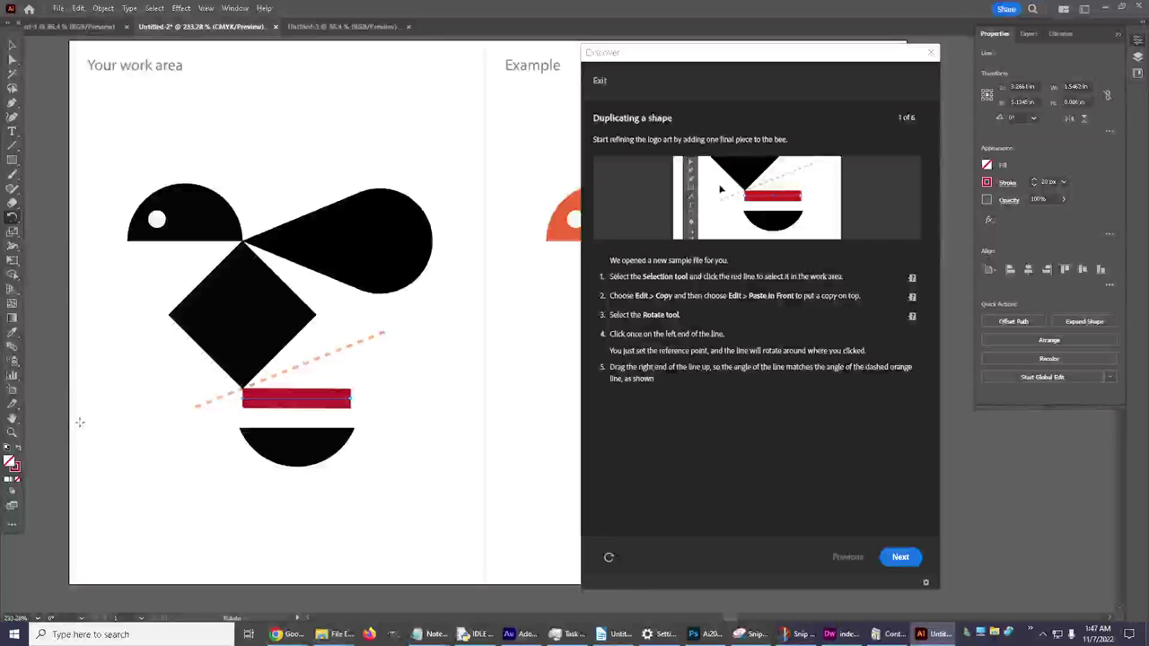
click(241, 395)
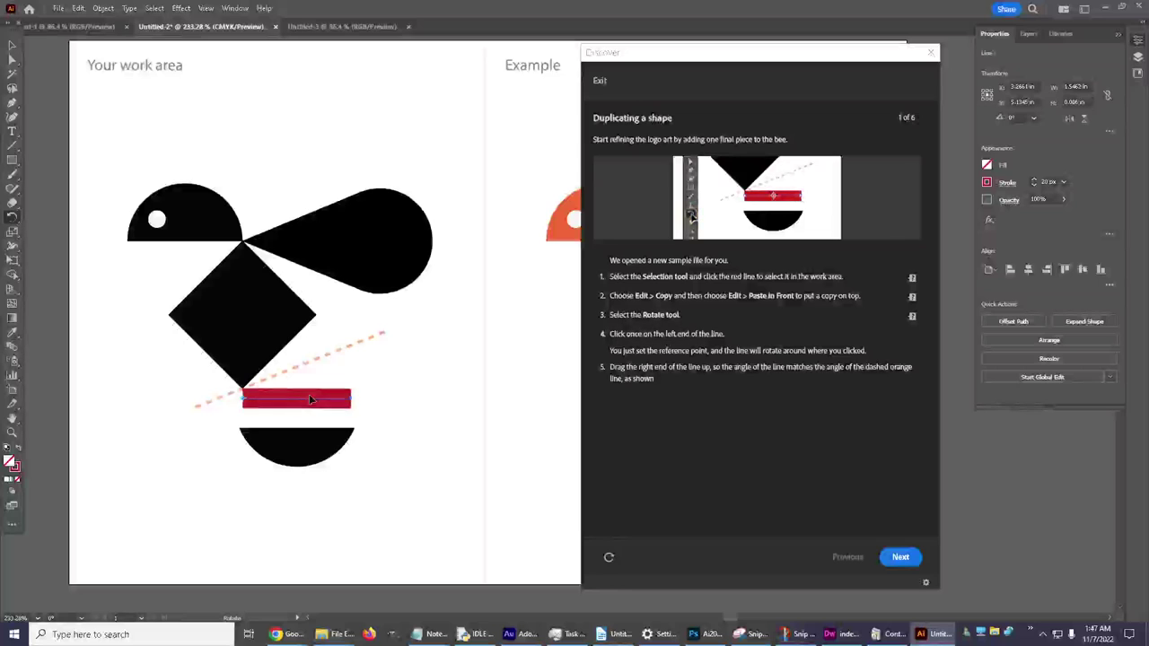
drag(336, 391, 344, 353)
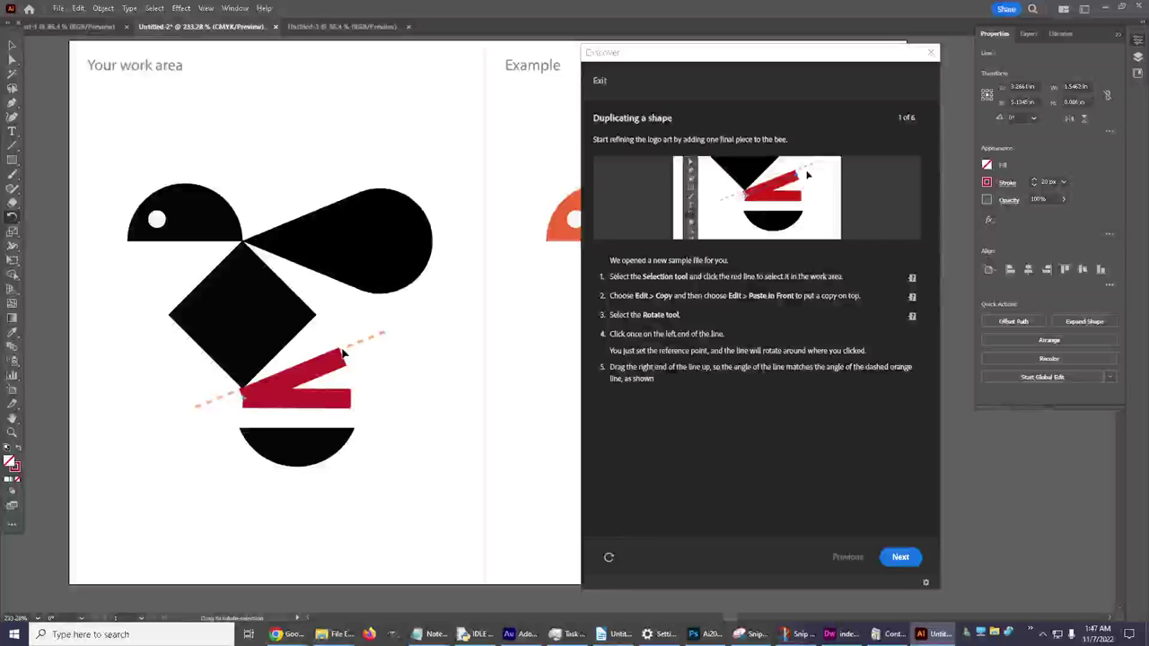
mouse_move(342, 352)
mouse_down()
mouse_move(353, 380)
mouse_move(347, 338)
mouse_move(351, 373)
mouse_move(354, 350)
mouse_up()
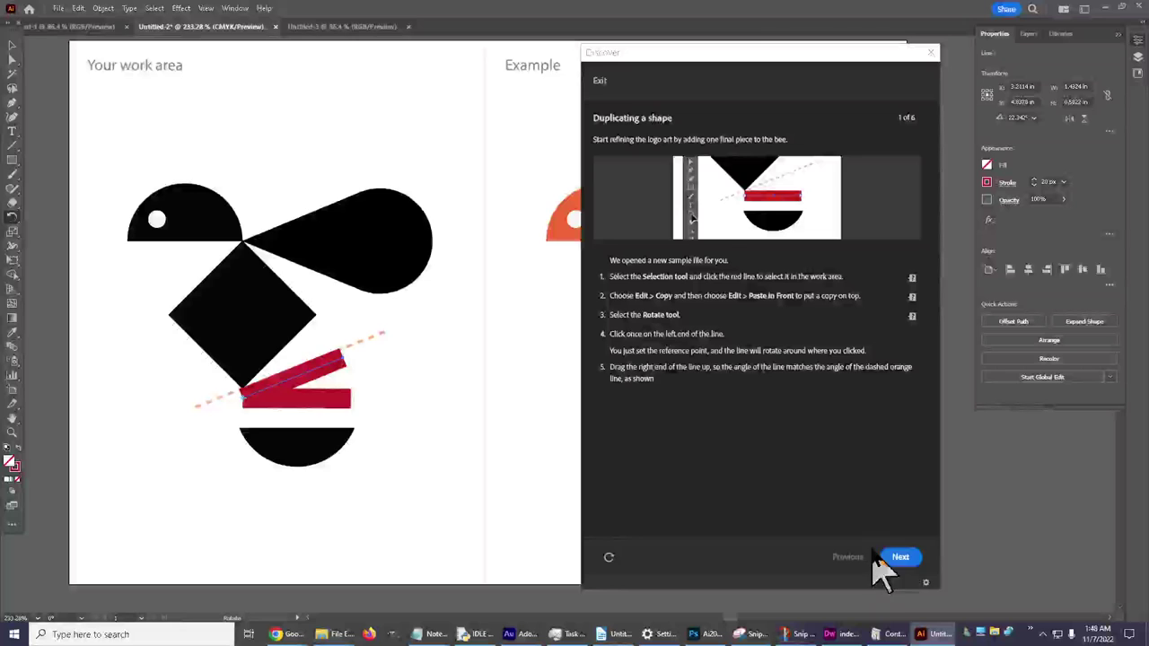
Advance the Discover tutorial to step 2 of 6, 'Making final art tweaks', and pick the Selection tool.
click(902, 557)
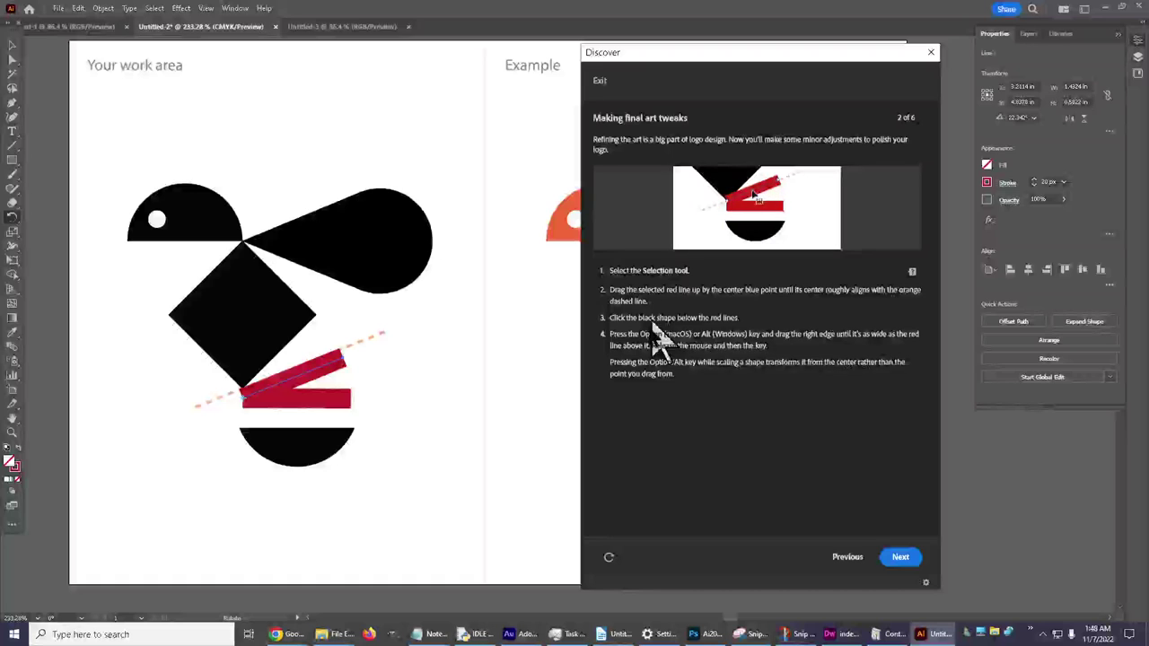
click(14, 48)
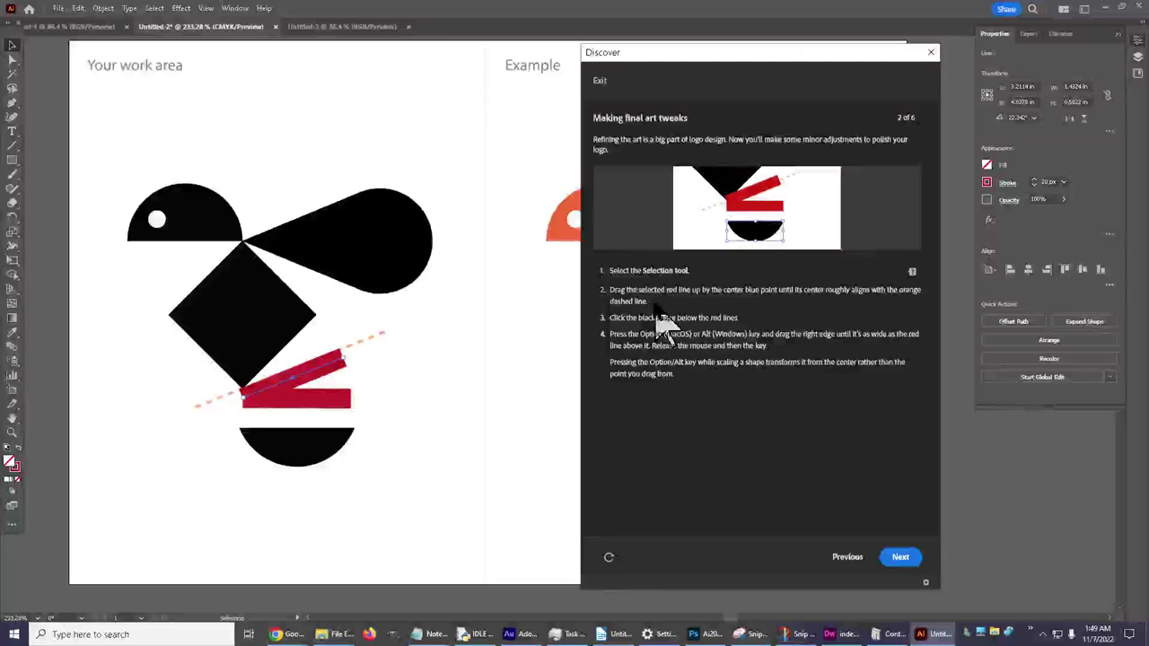
click(296, 386)
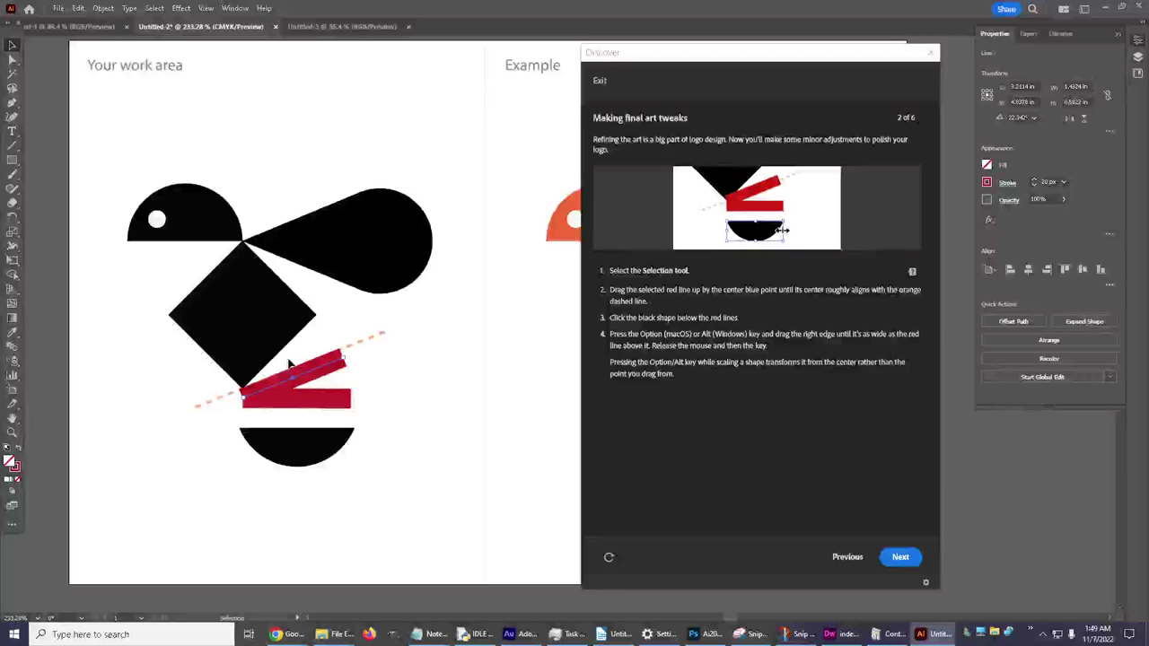
click(289, 359)
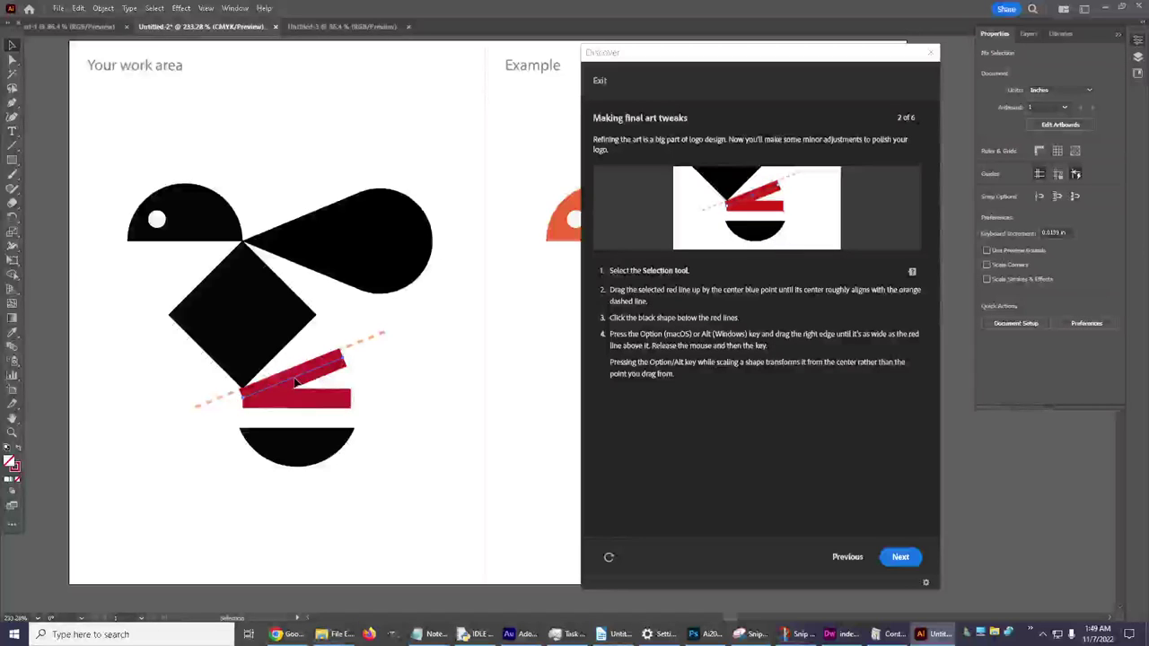
drag(298, 380, 293, 371)
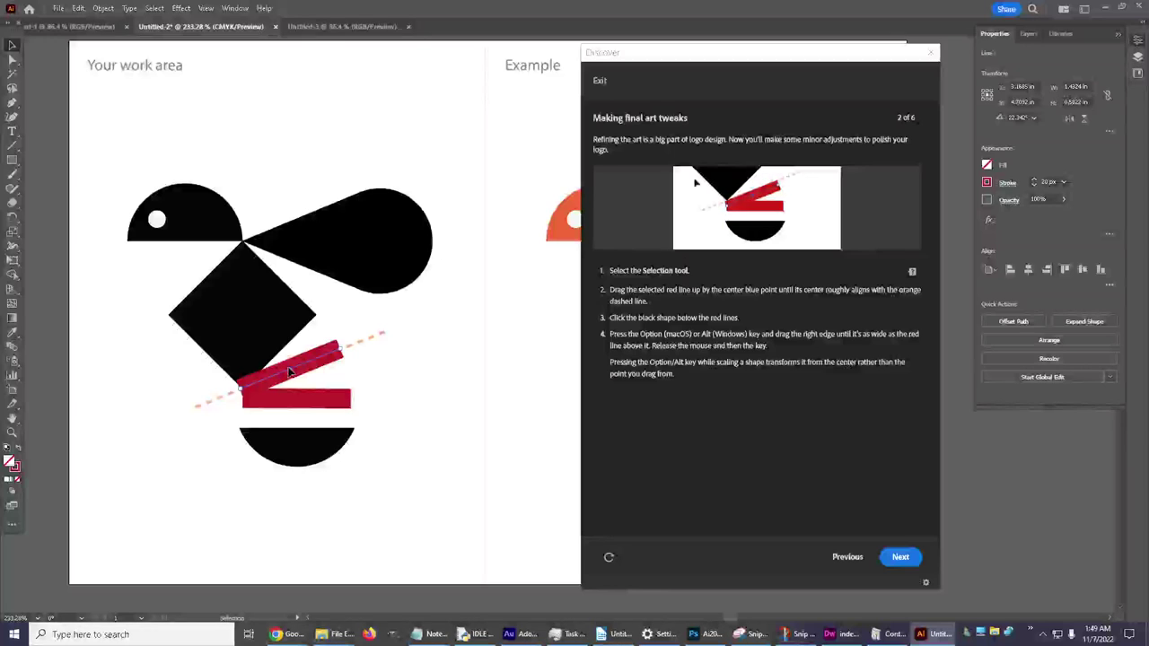
drag(289, 371, 293, 369)
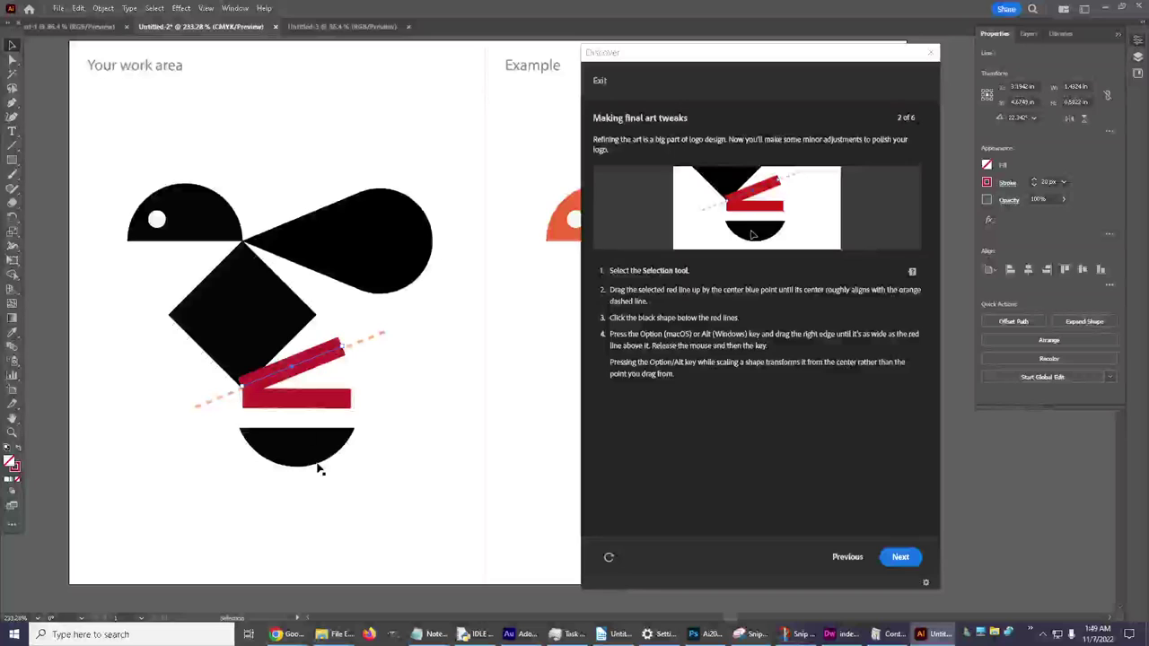
click(377, 378)
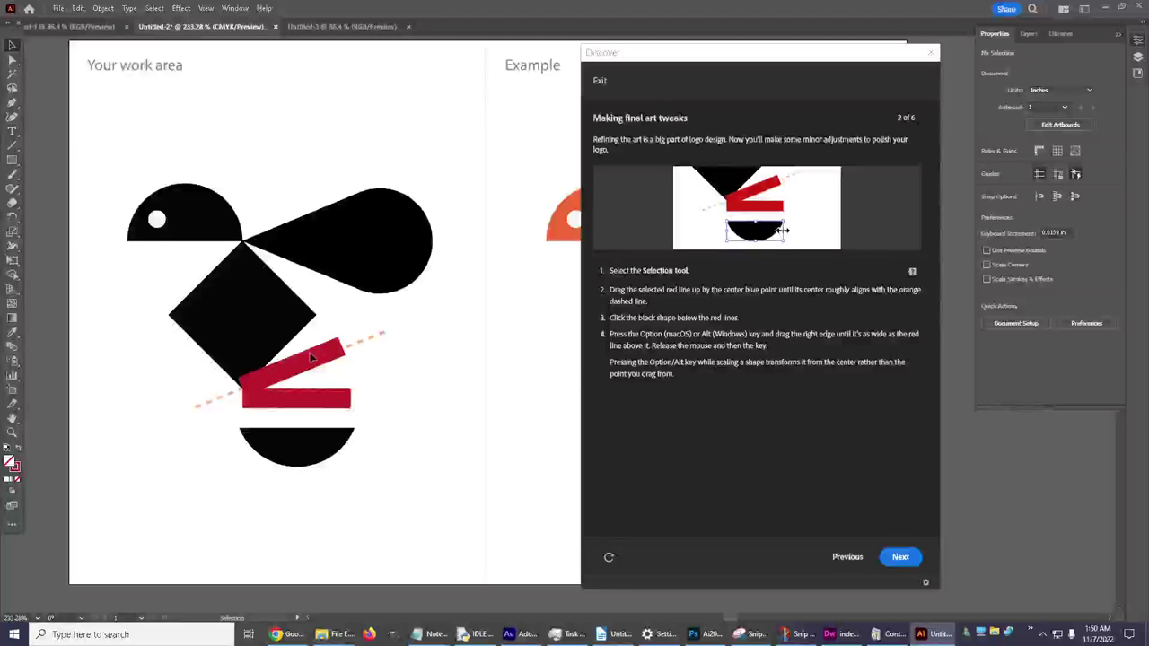
click(290, 372)
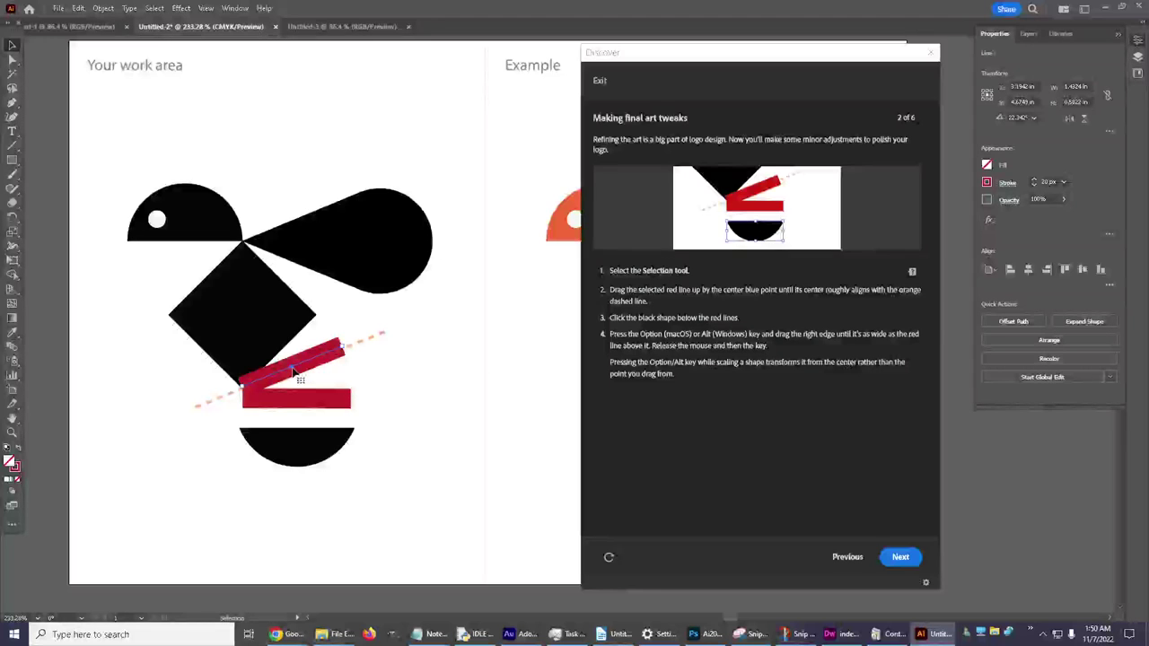
drag(293, 370, 299, 376)
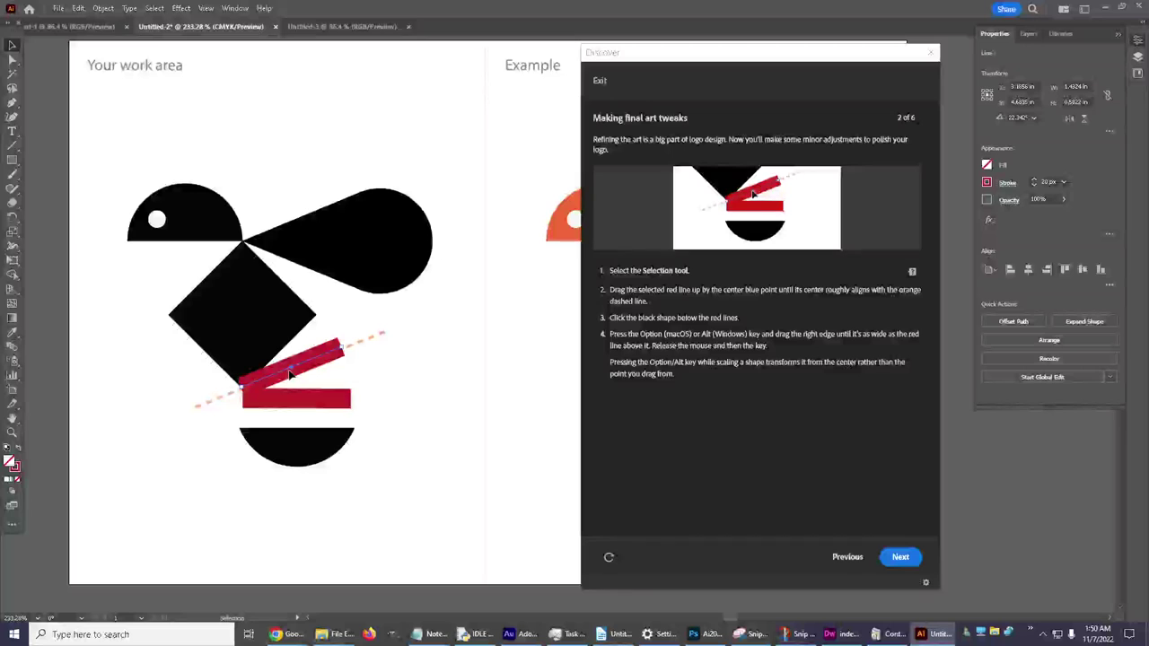
click(289, 376)
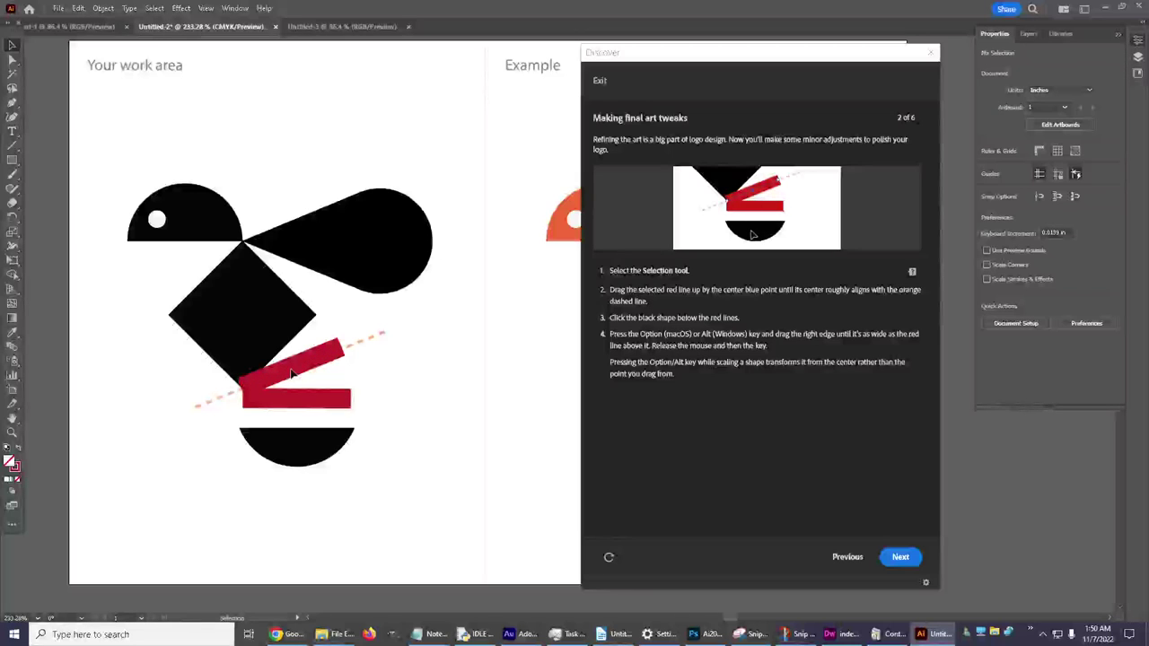
click(293, 370)
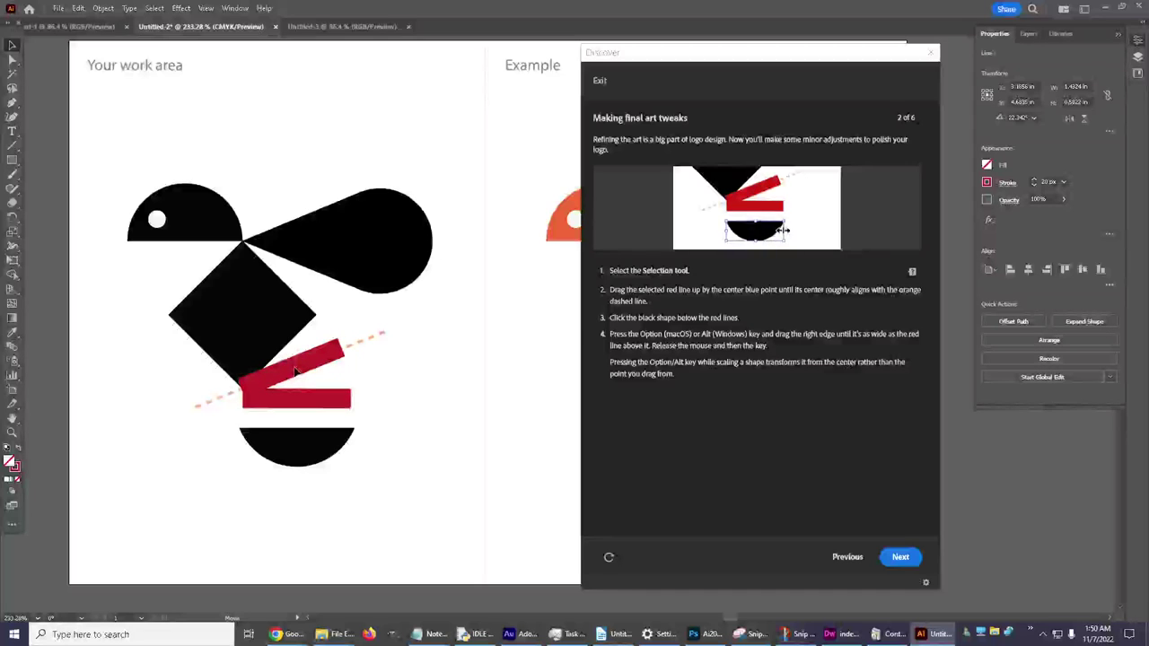
Drag the slanted red line's centre onto the orange dashed guide, then select the black half-circle.
drag(294, 370, 294, 370)
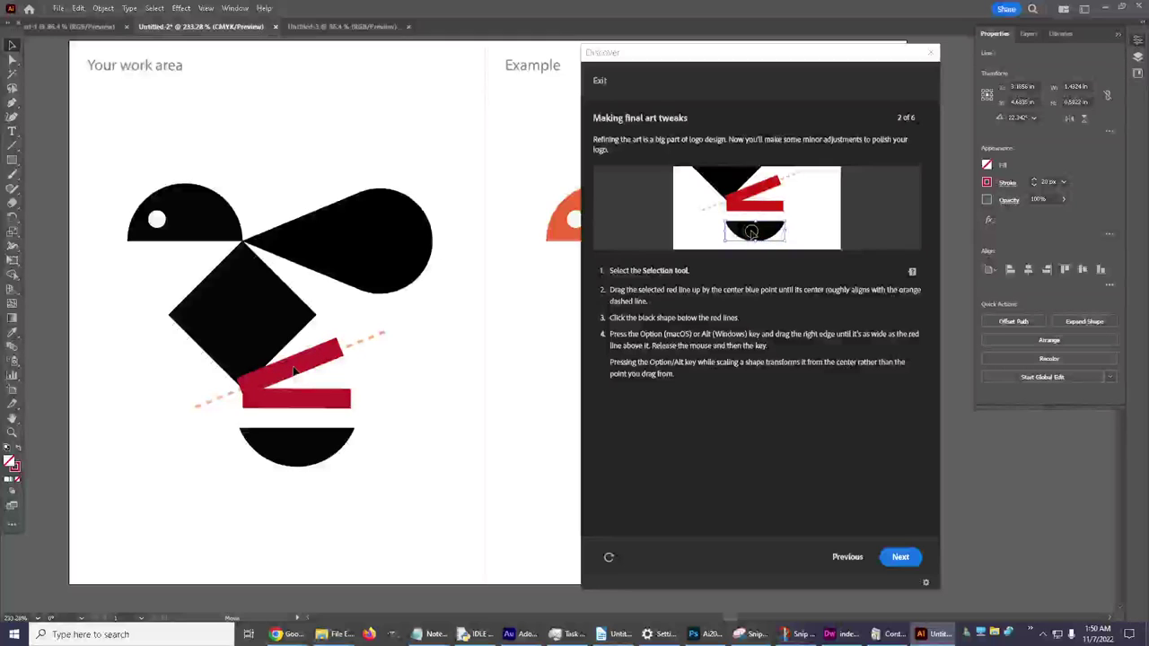
drag(294, 370, 298, 372)
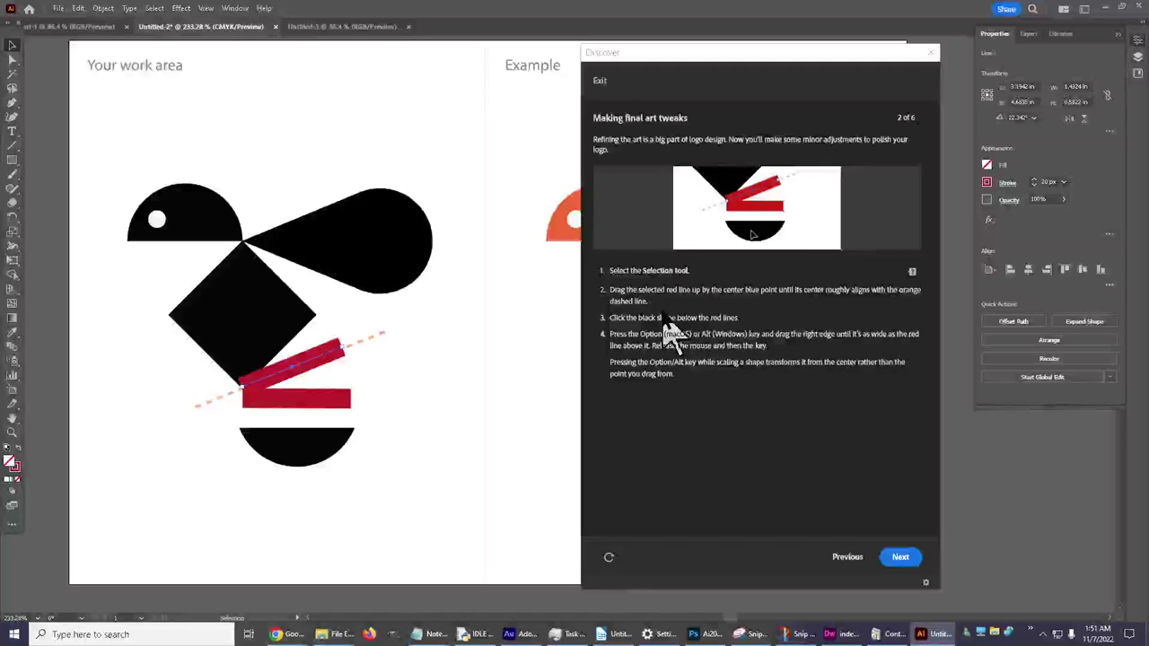
click(280, 454)
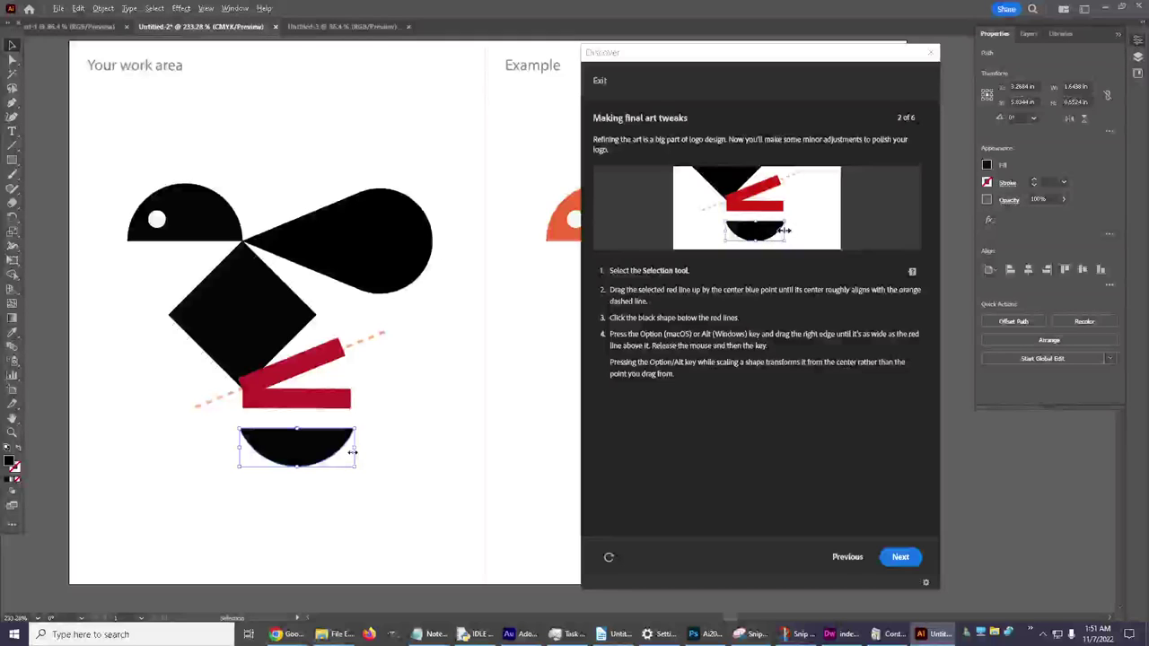
Alt-drag the half-circle's right handle inward to narrow it about its centre, then deselect.
drag(356, 447, 351, 448)
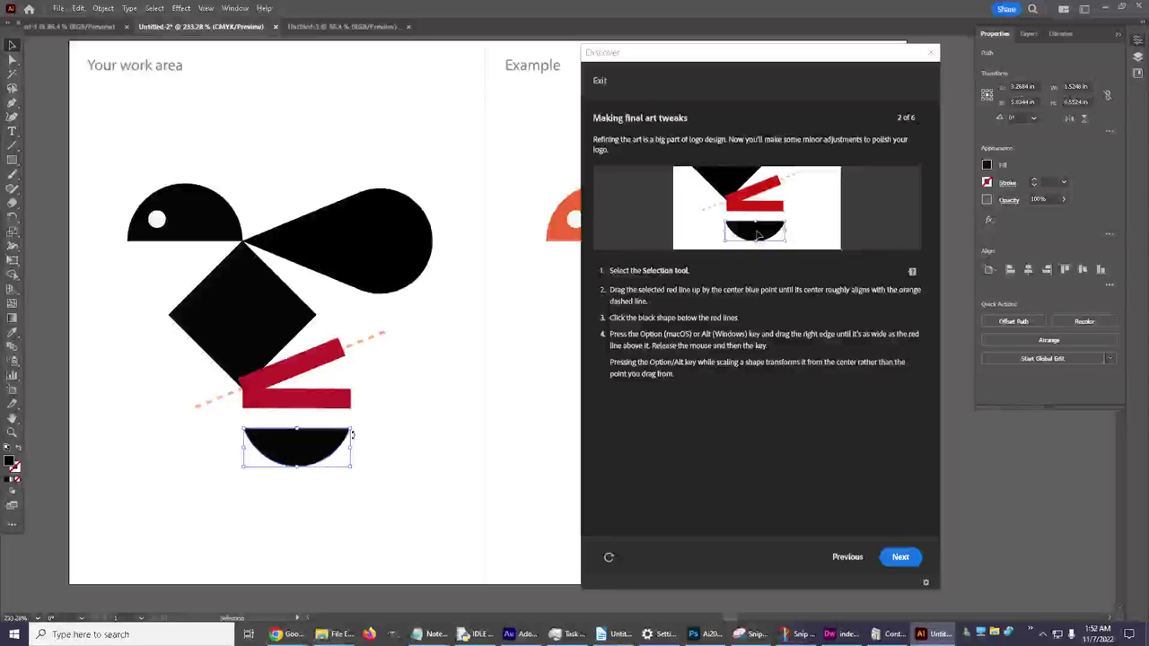
click(348, 490)
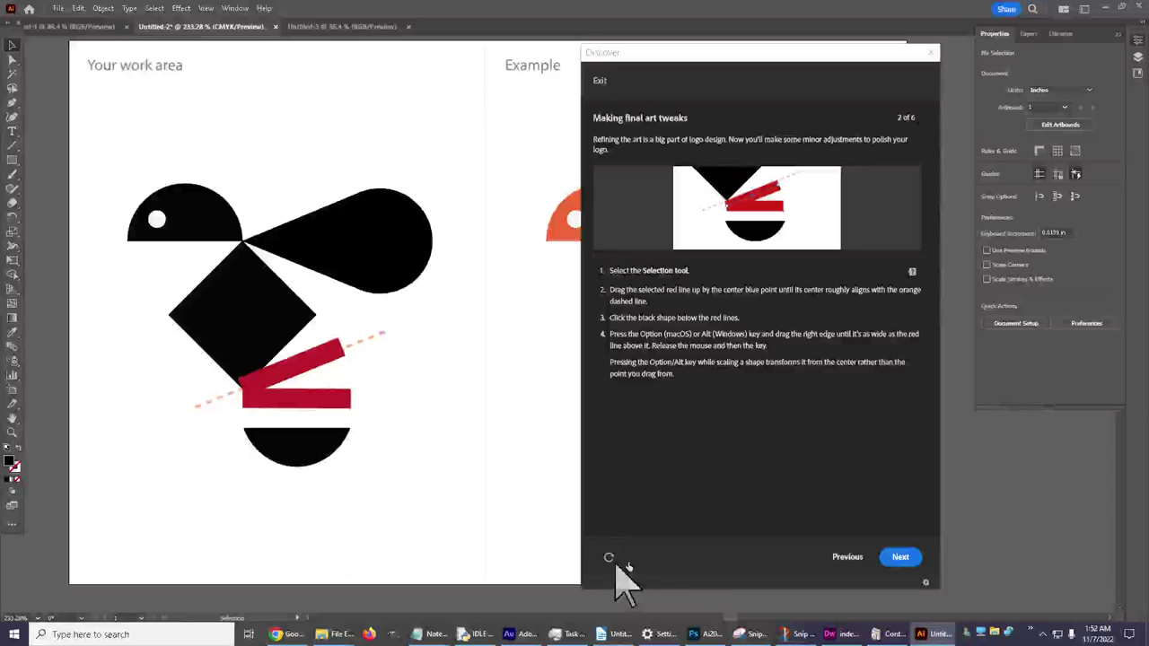
Go to tutorial step 3 of 6, 'Switching stroke and fill', and select the bee's wing.
click(901, 557)
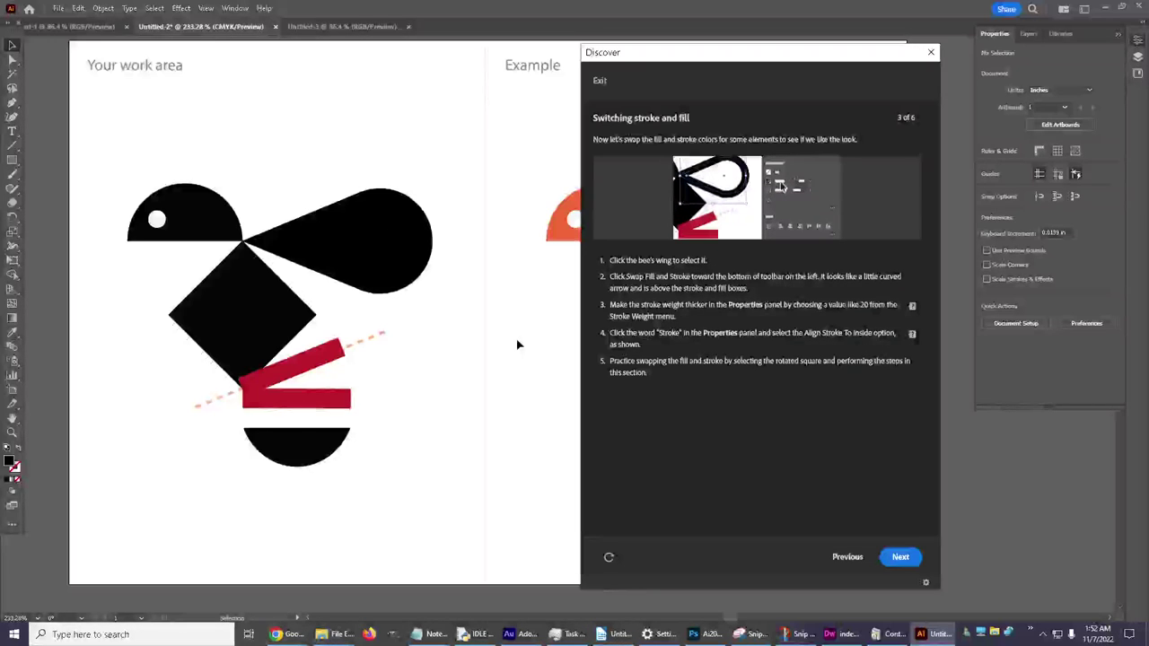
click(366, 245)
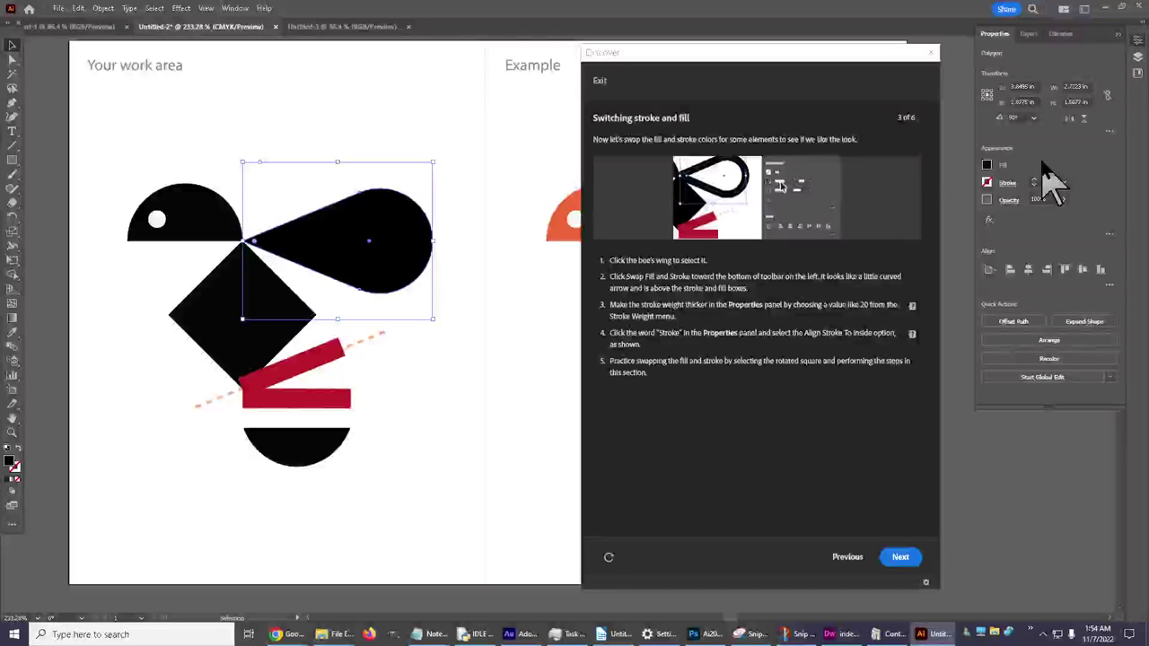
click(1111, 235)
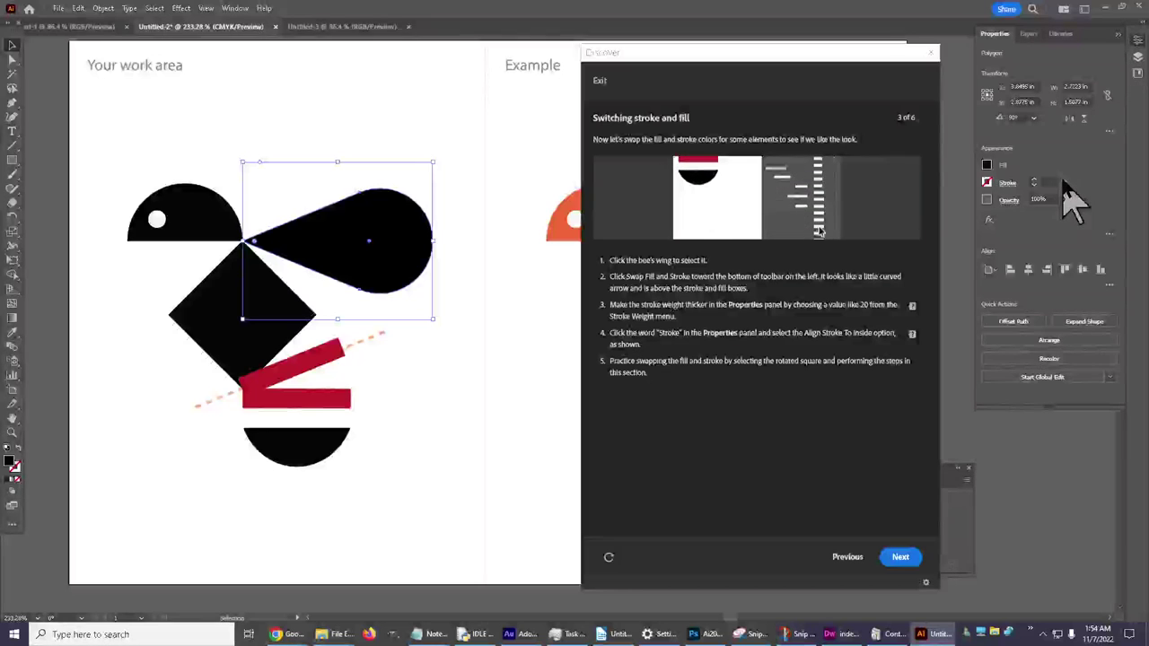
click(1064, 182)
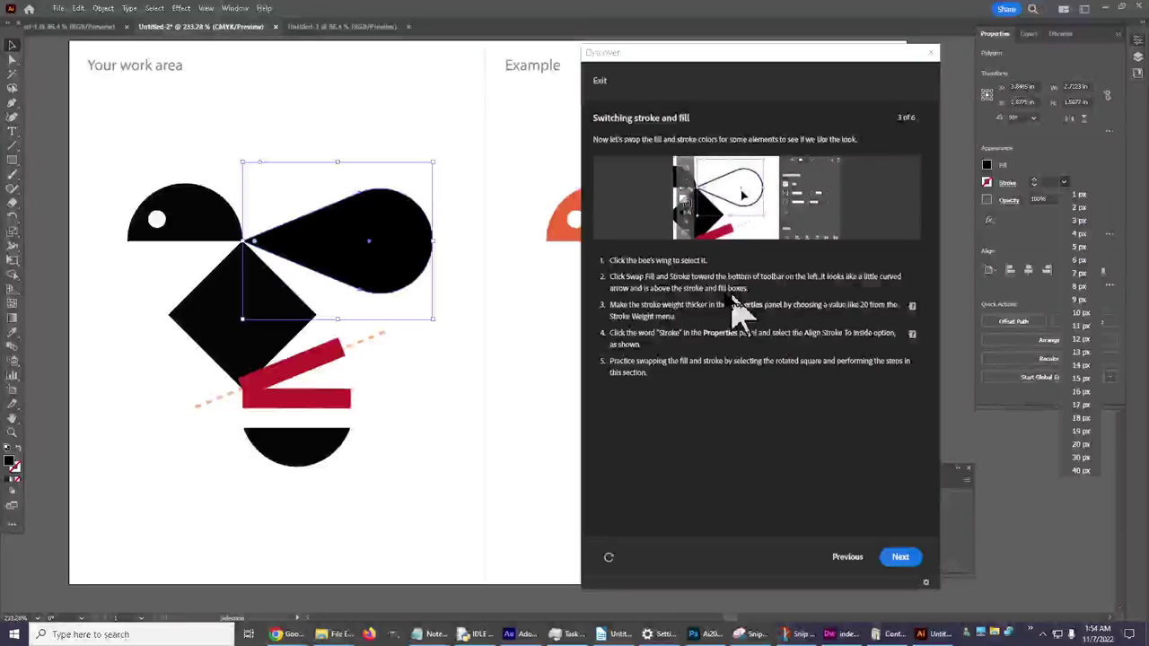
click(1039, 192)
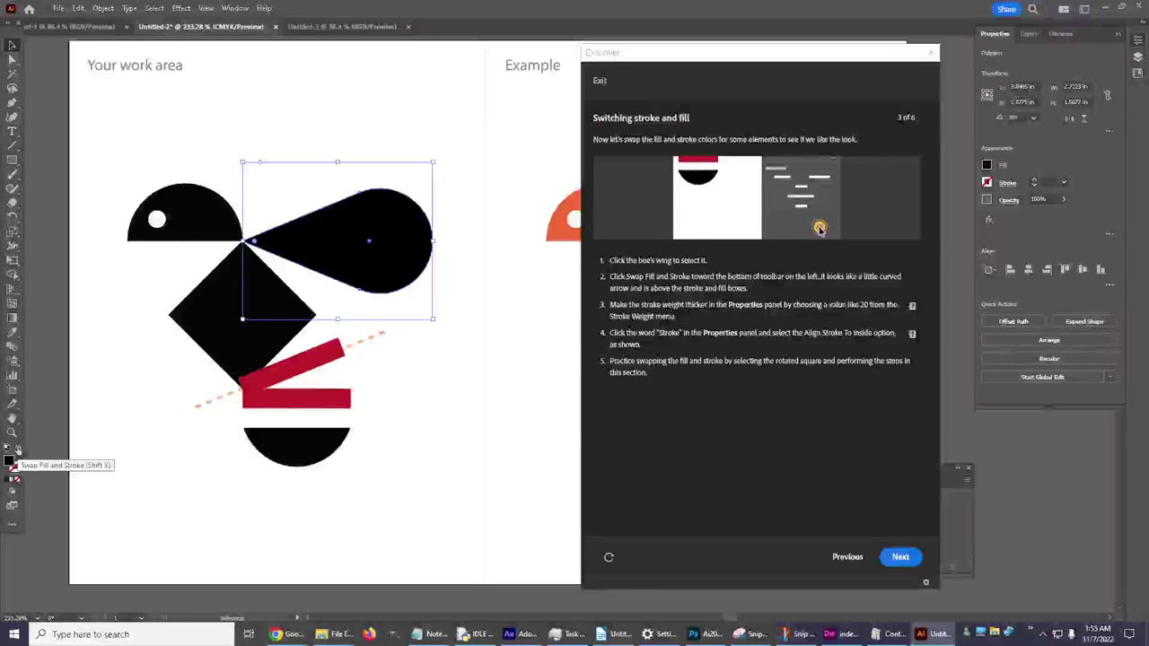
Swap the wing's fill and stroke so it becomes a thin black outline with no fill.
click(17, 451)
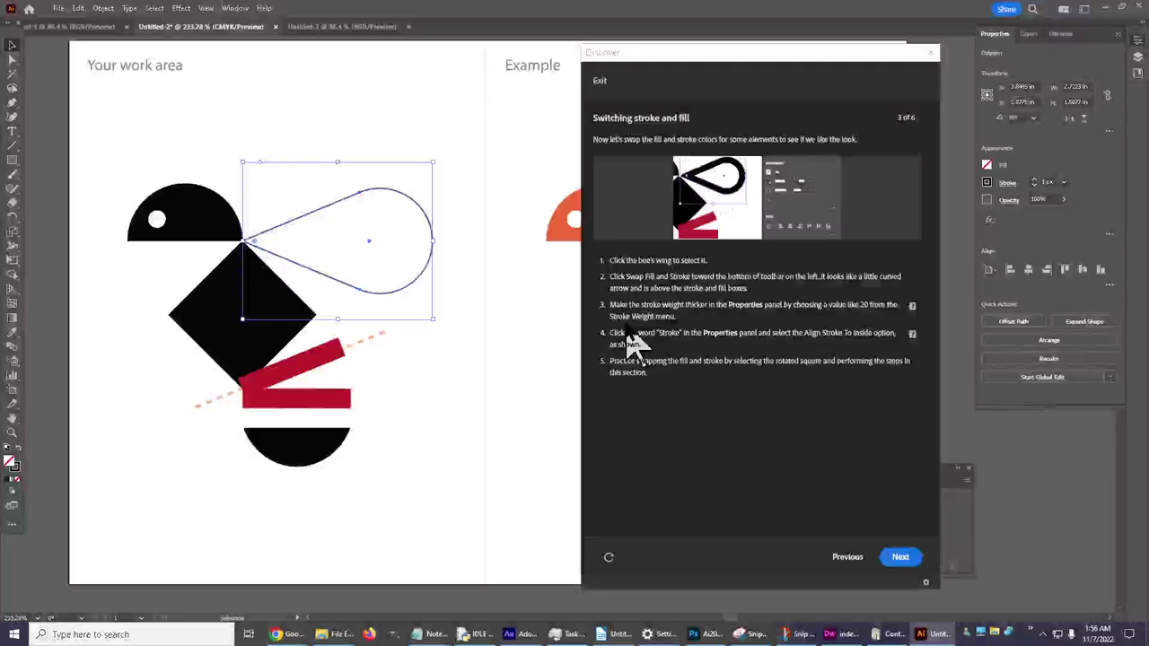
Set the wing's stroke weight to 20 px and bring up the full Stroke panel options.
click(1065, 182)
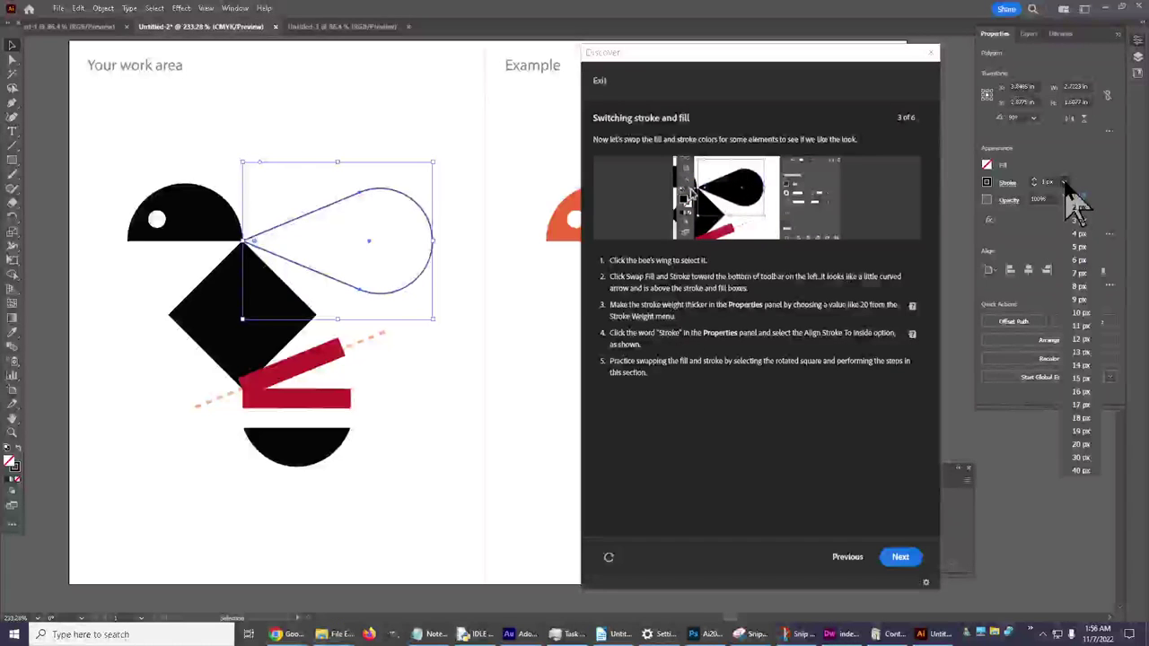
click(1081, 445)
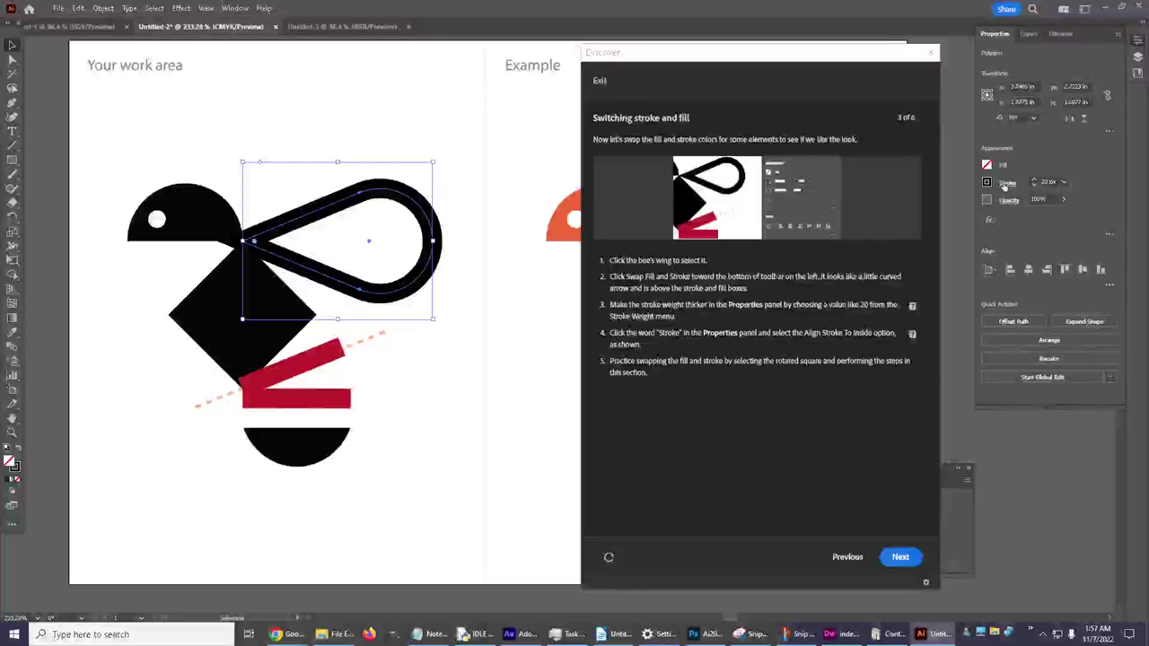
click(1004, 185)
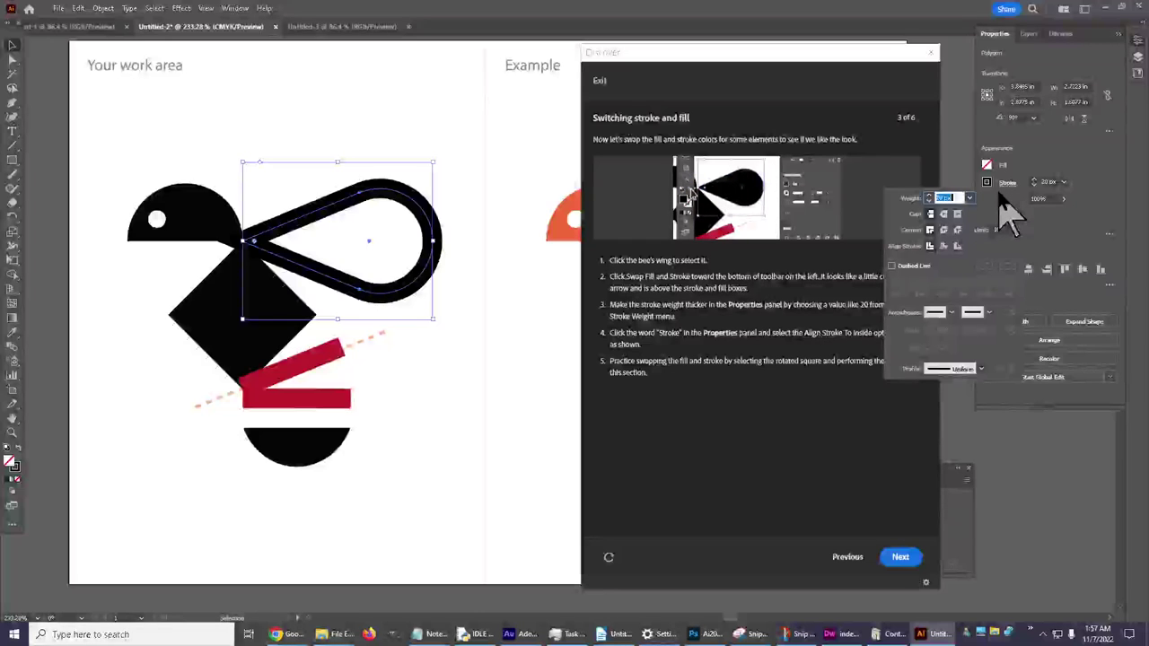
Align the wing's 20 px stroke to the inside of its path.
click(944, 247)
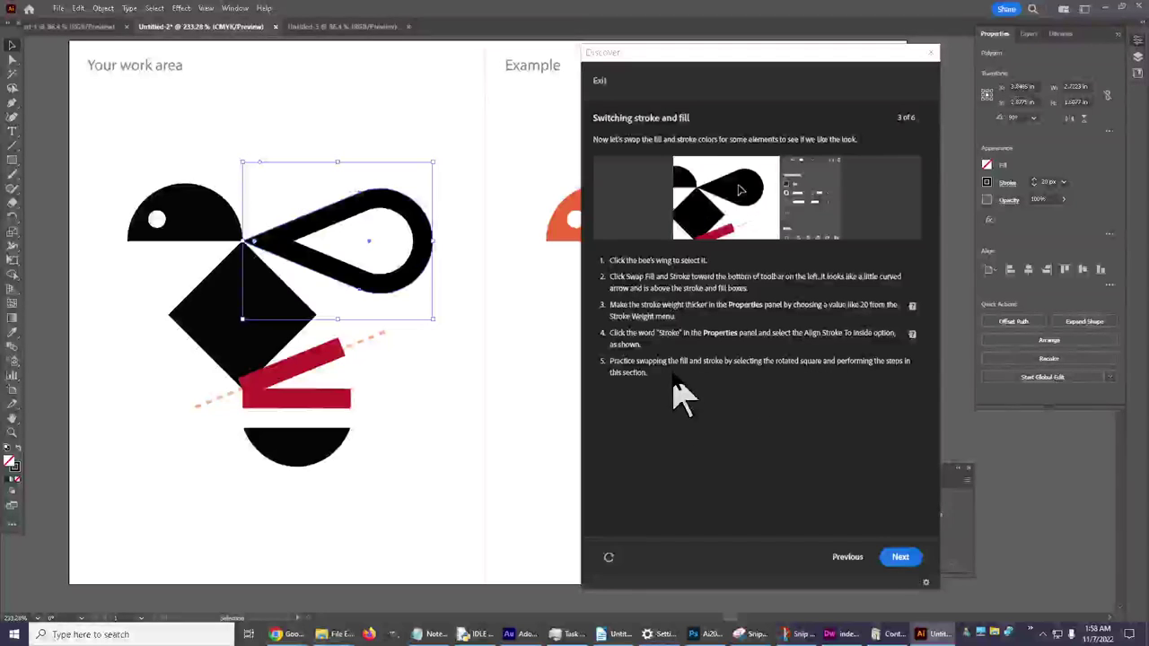
Select the black diamond, swap its fill and stroke, and give it a 15 px stroke.
click(255, 361)
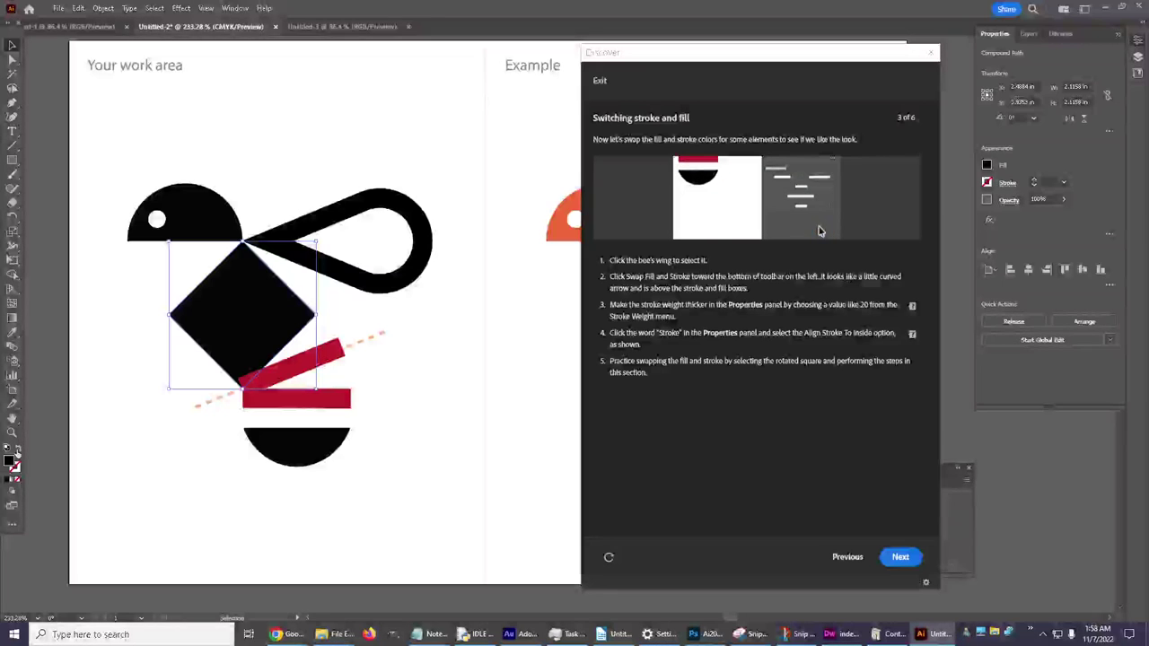
click(17, 451)
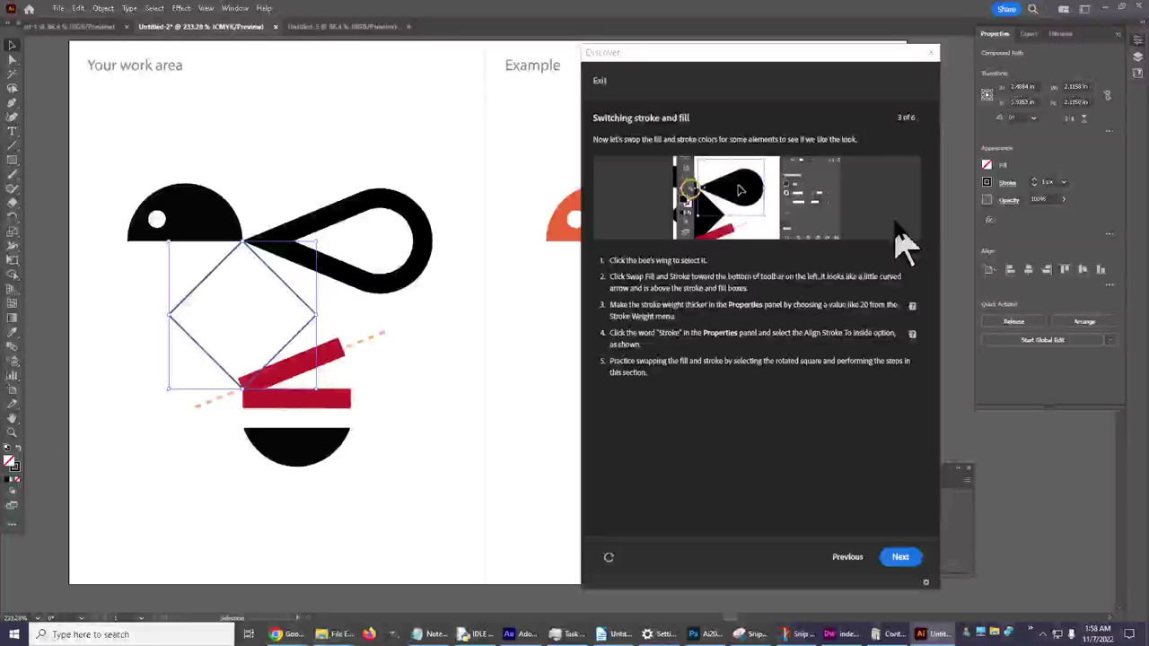
click(1064, 182)
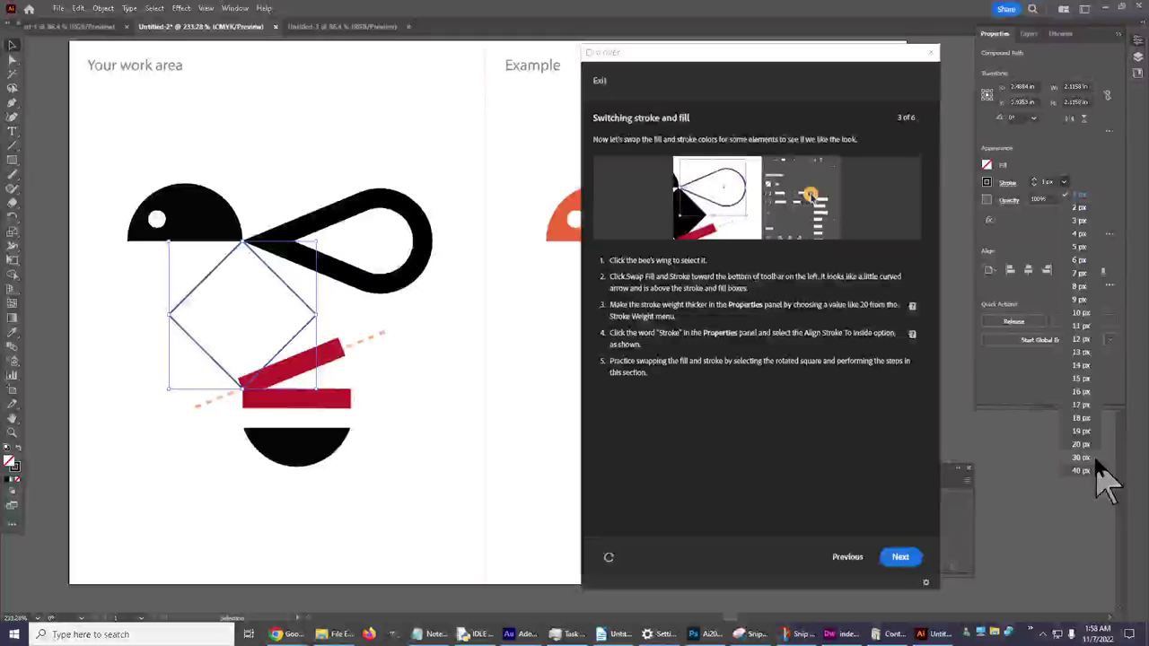
click(1085, 378)
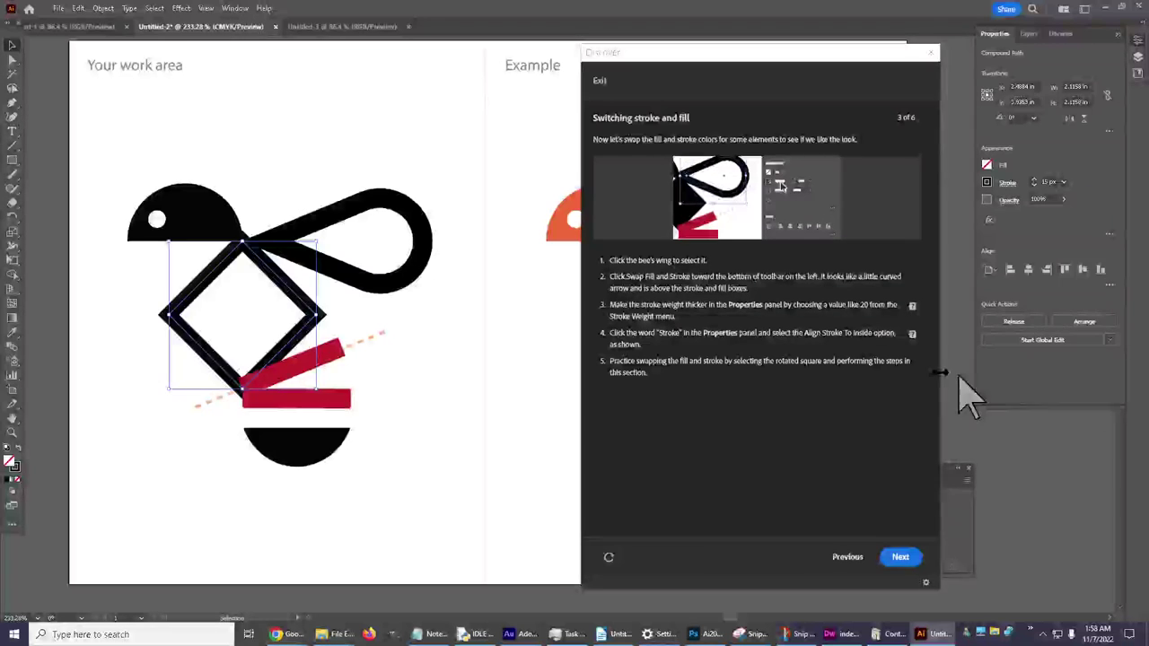
Align the diamond's stroke to the inside and raise its weight to 20 px.
click(1008, 183)
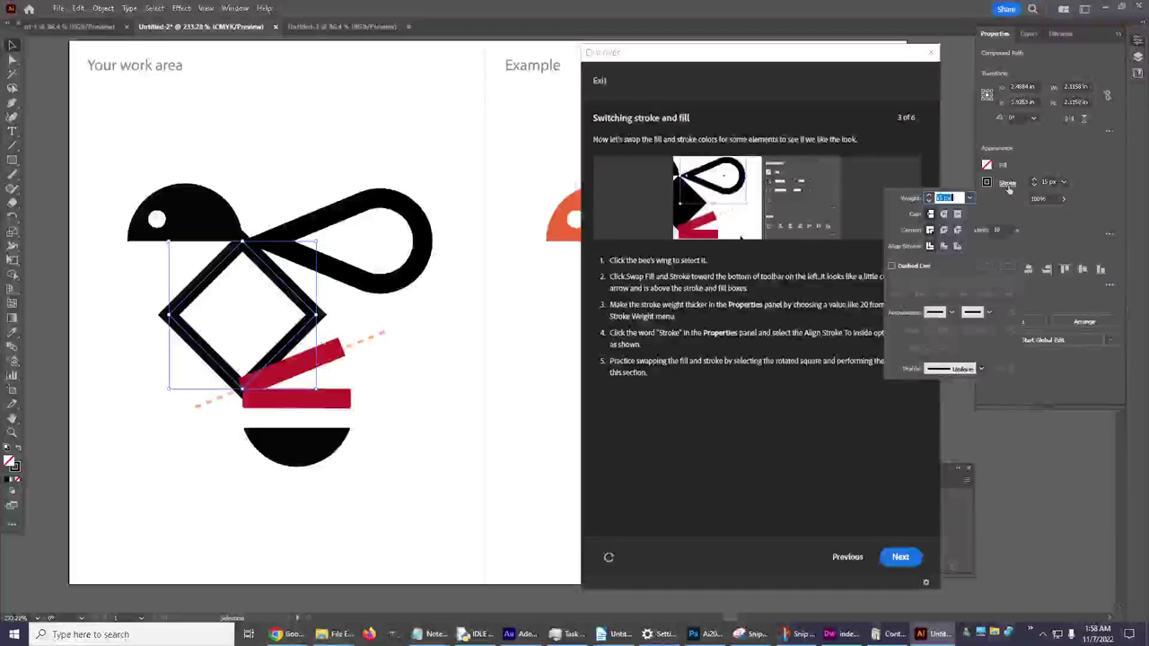
click(958, 248)
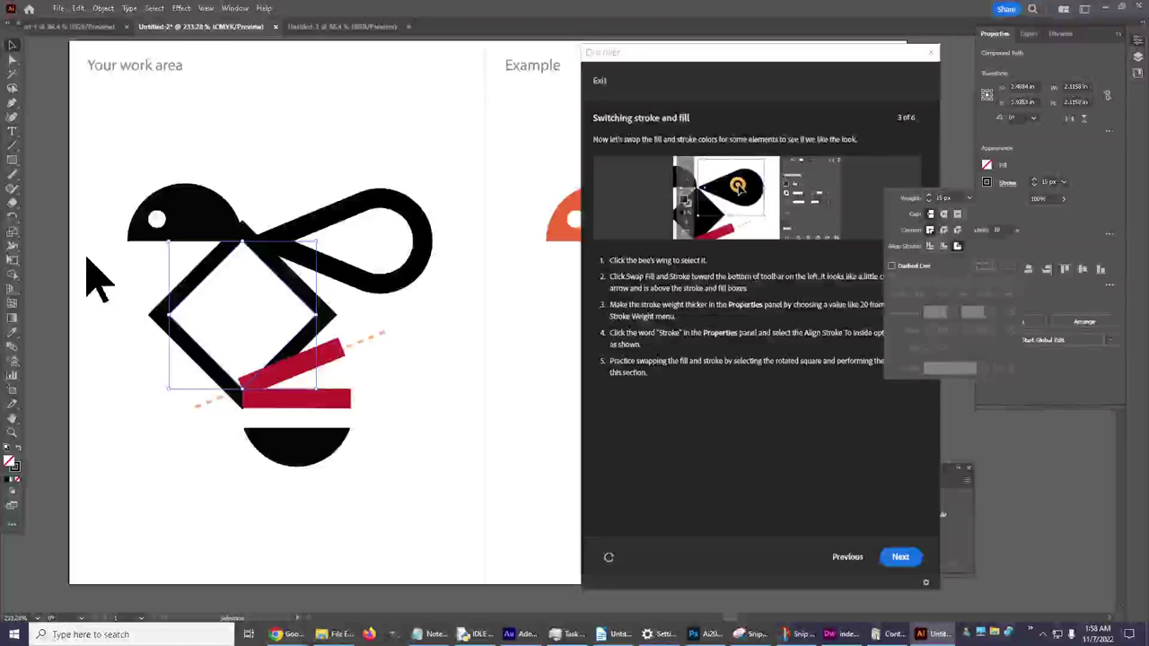
click(956, 248)
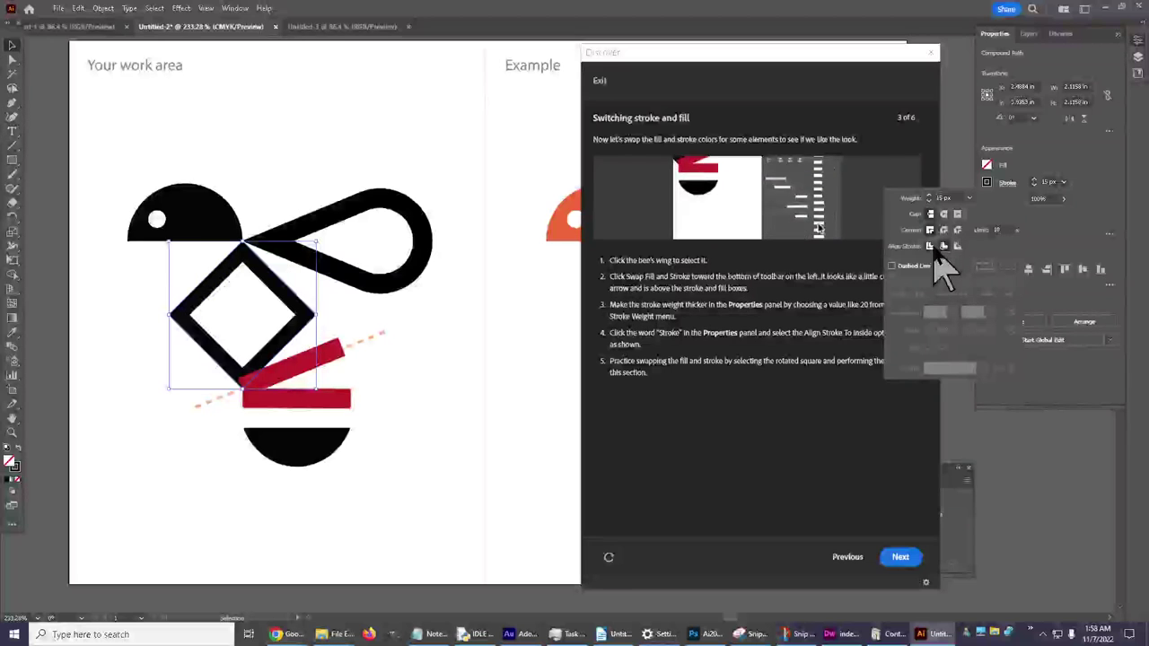
click(932, 248)
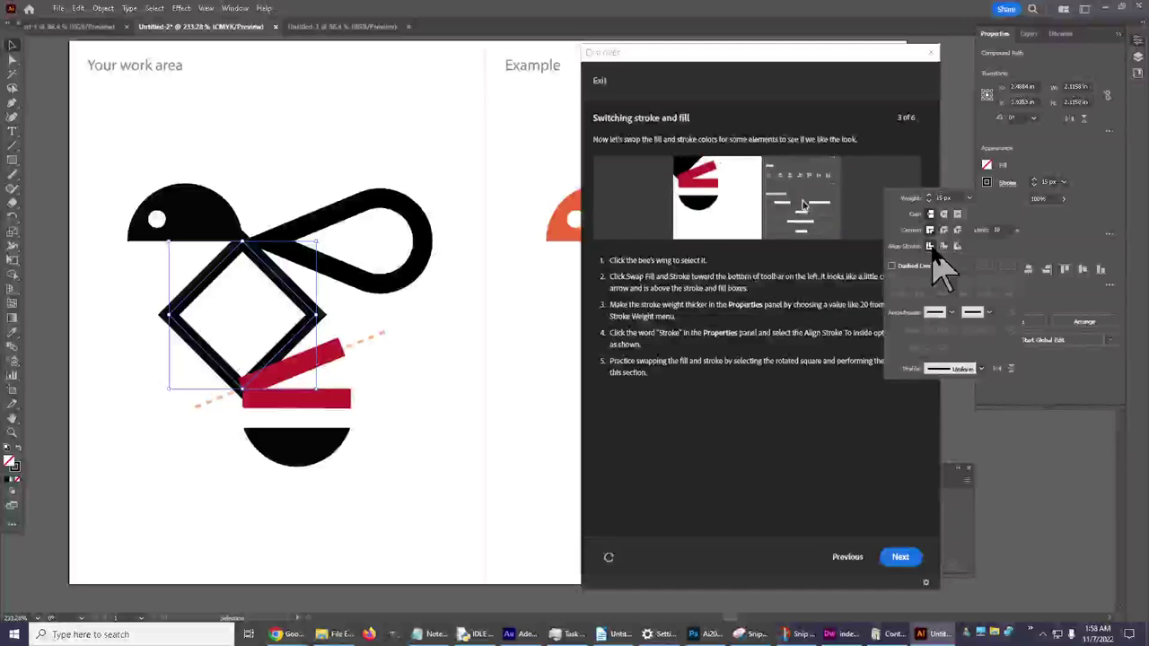
click(945, 249)
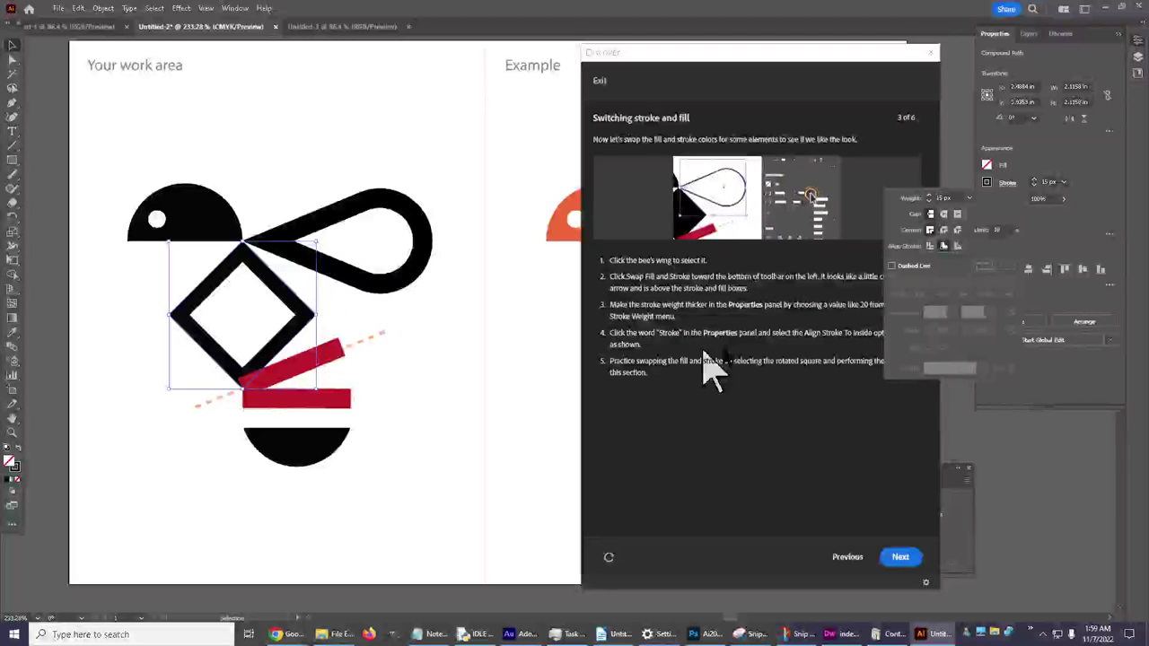
click(970, 198)
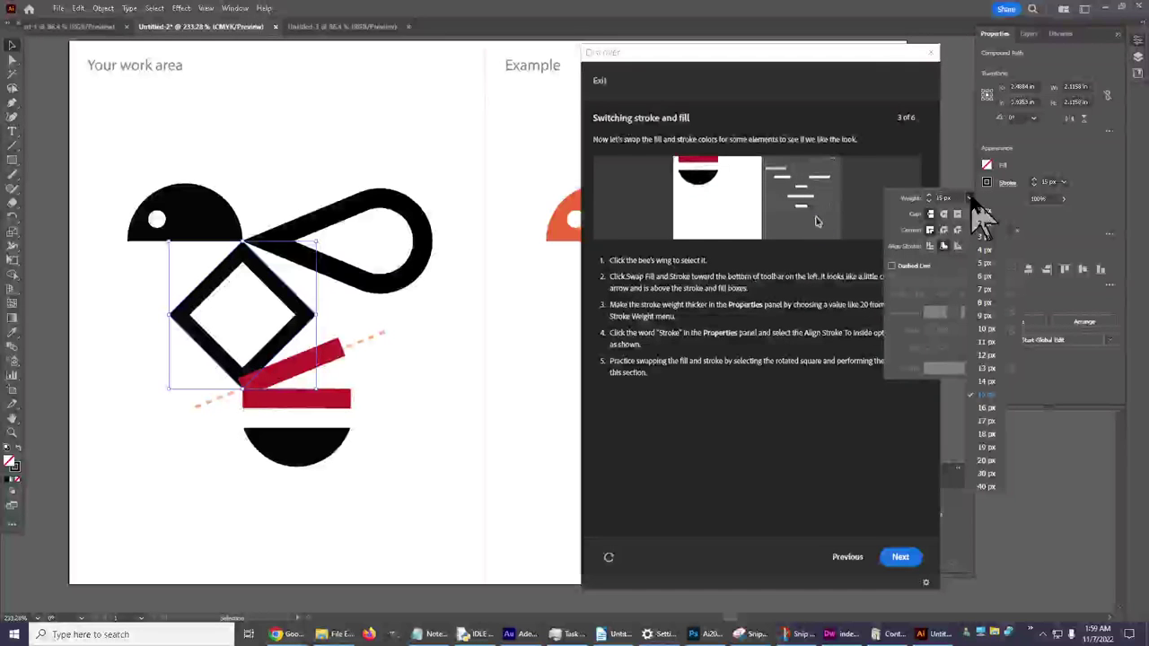
click(989, 461)
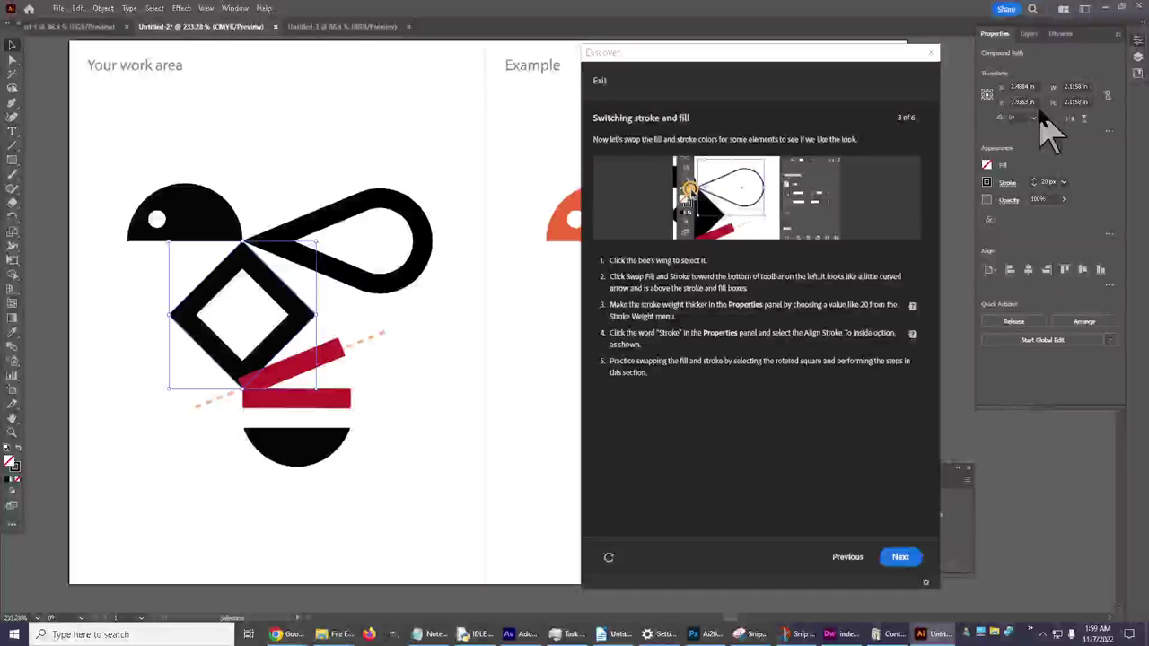
Advance the tutorial to step 4, 'Start applying brand colors', and move its shortened panel lower right.
click(901, 558)
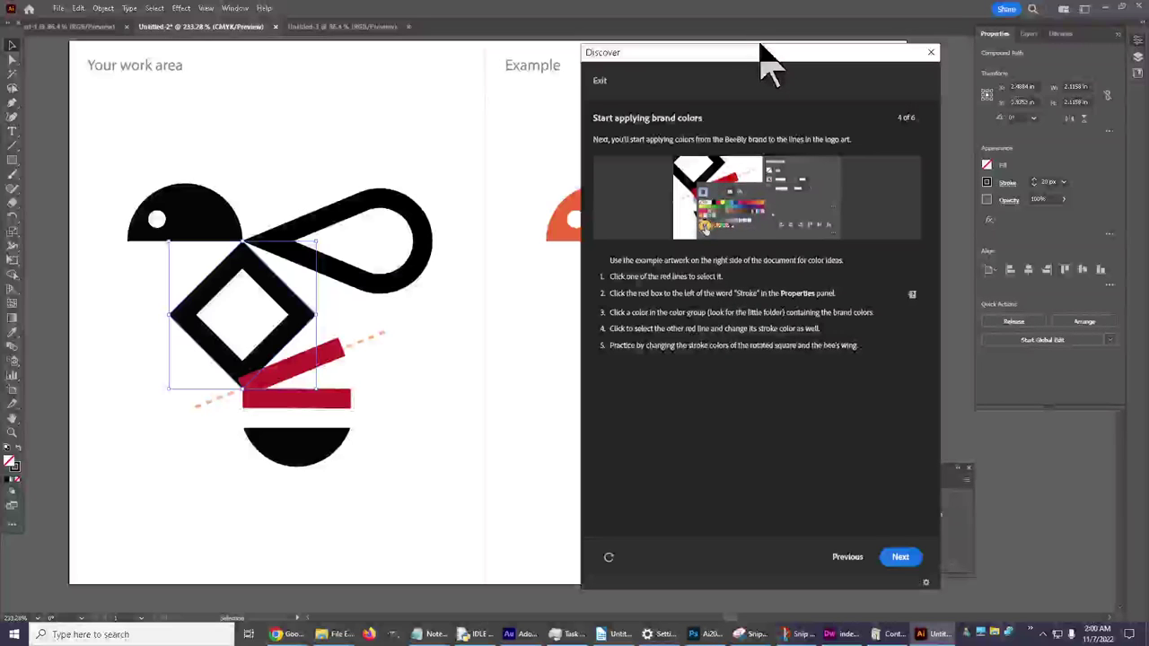
drag(760, 42, 669, 283)
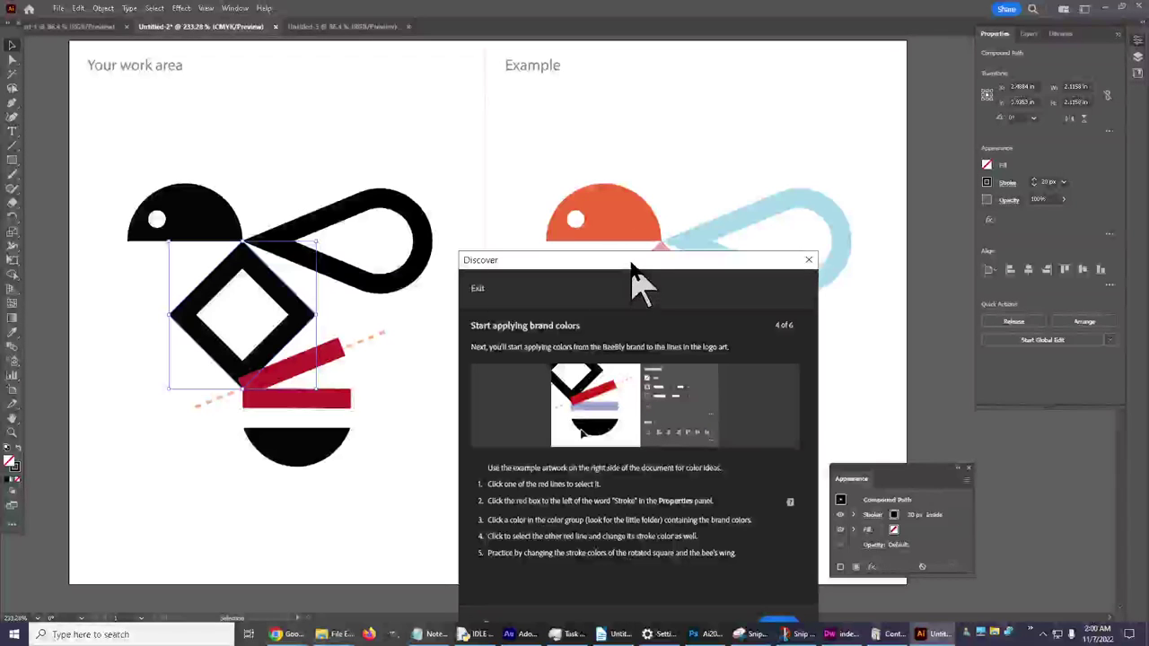
drag(614, 284, 957, 325)
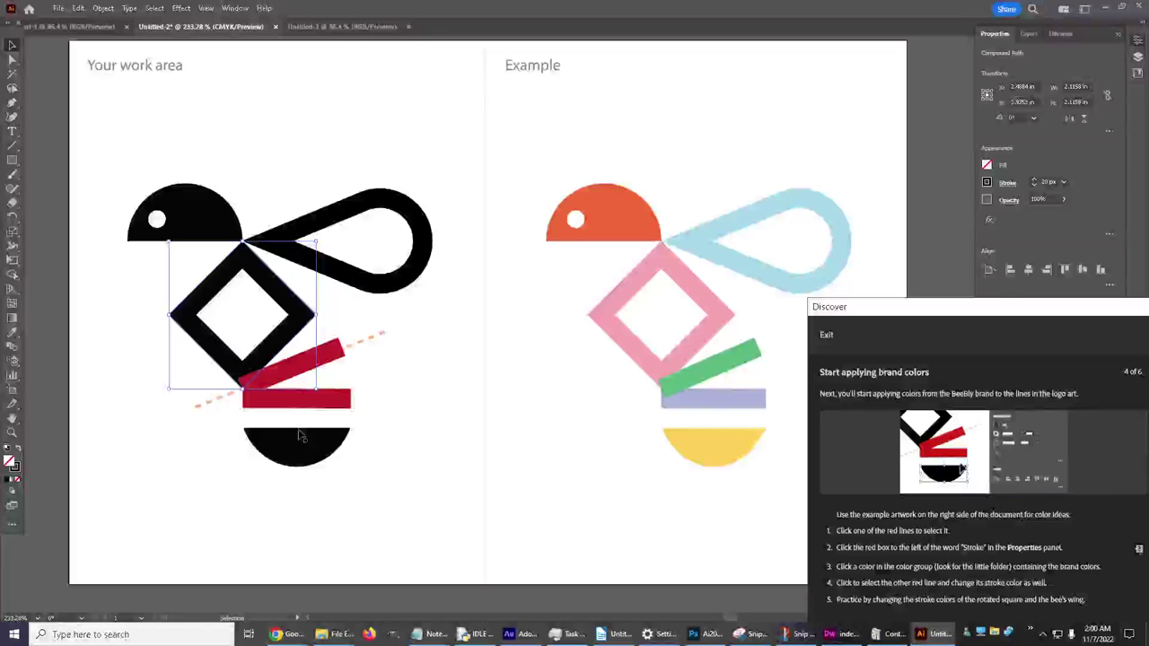
Select the diagonal red line and resize the tutorial panel over the artboard to show all steps.
click(282, 378)
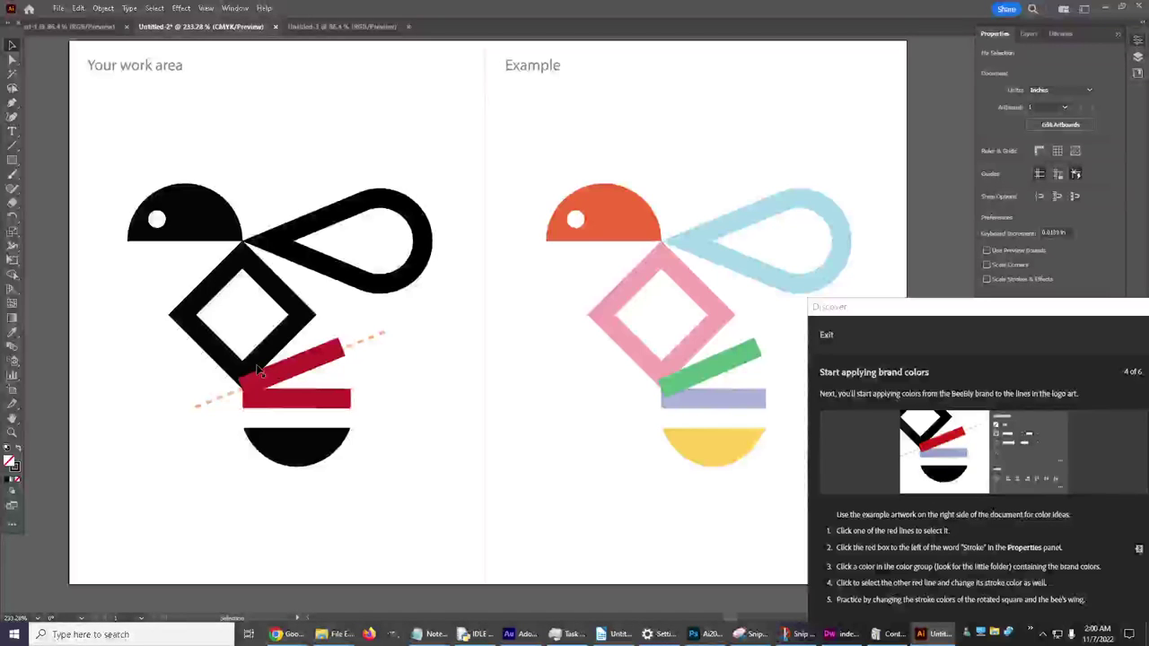
click(321, 358)
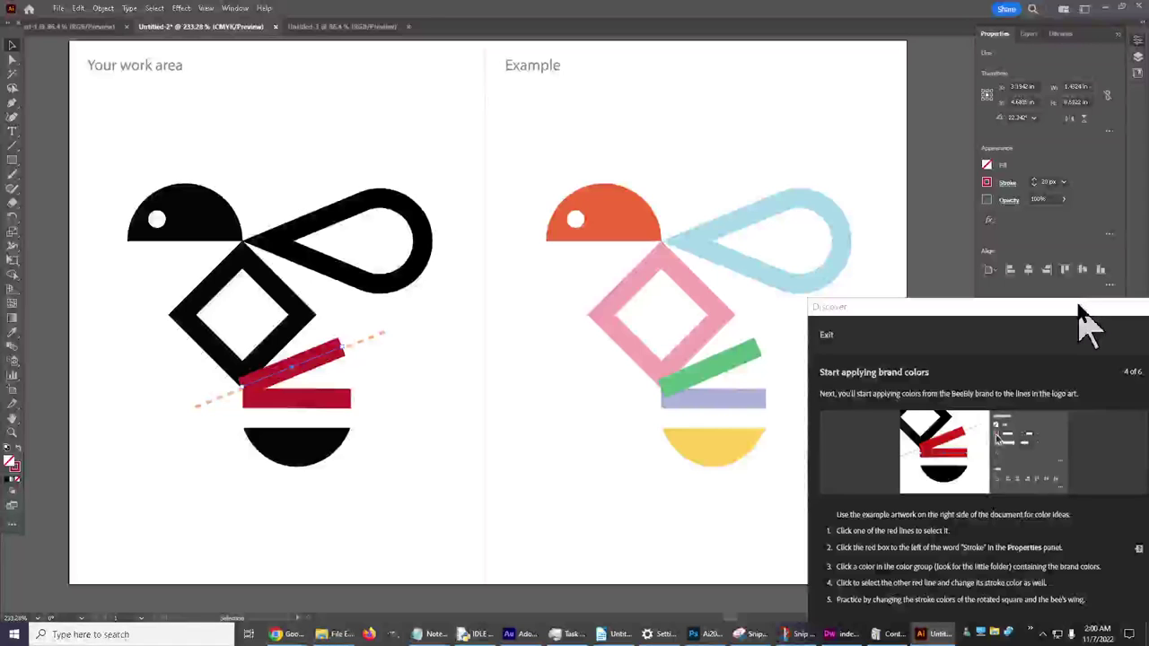
drag(1080, 305, 453, 430)
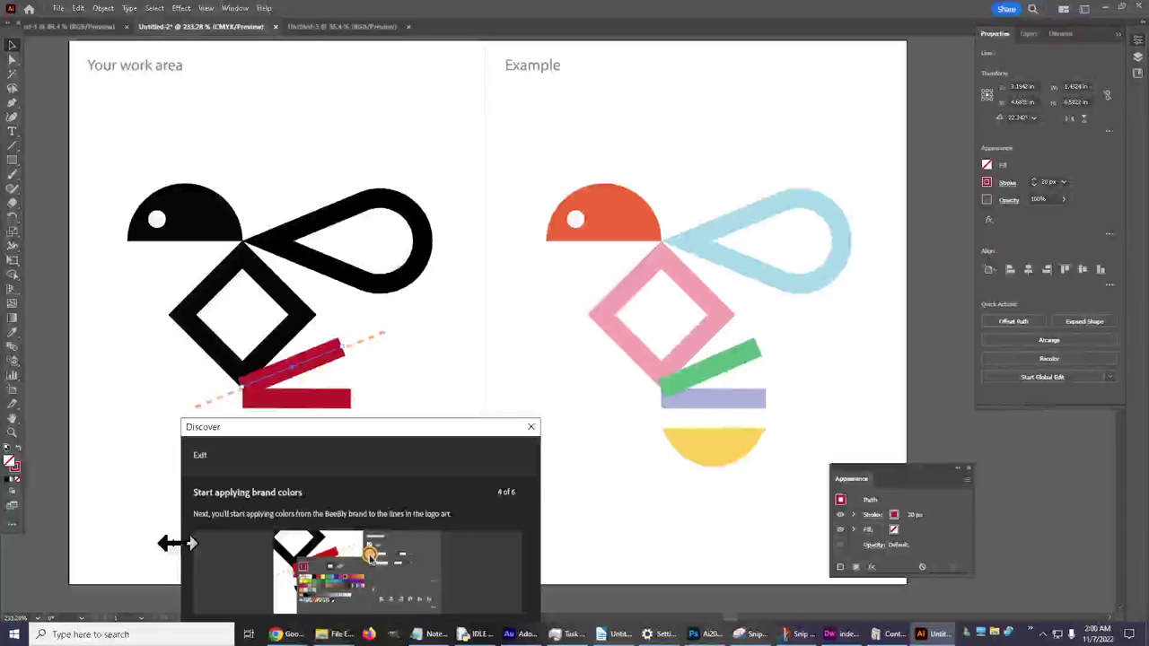
drag(176, 542, 299, 544)
drag(418, 432, 483, 24)
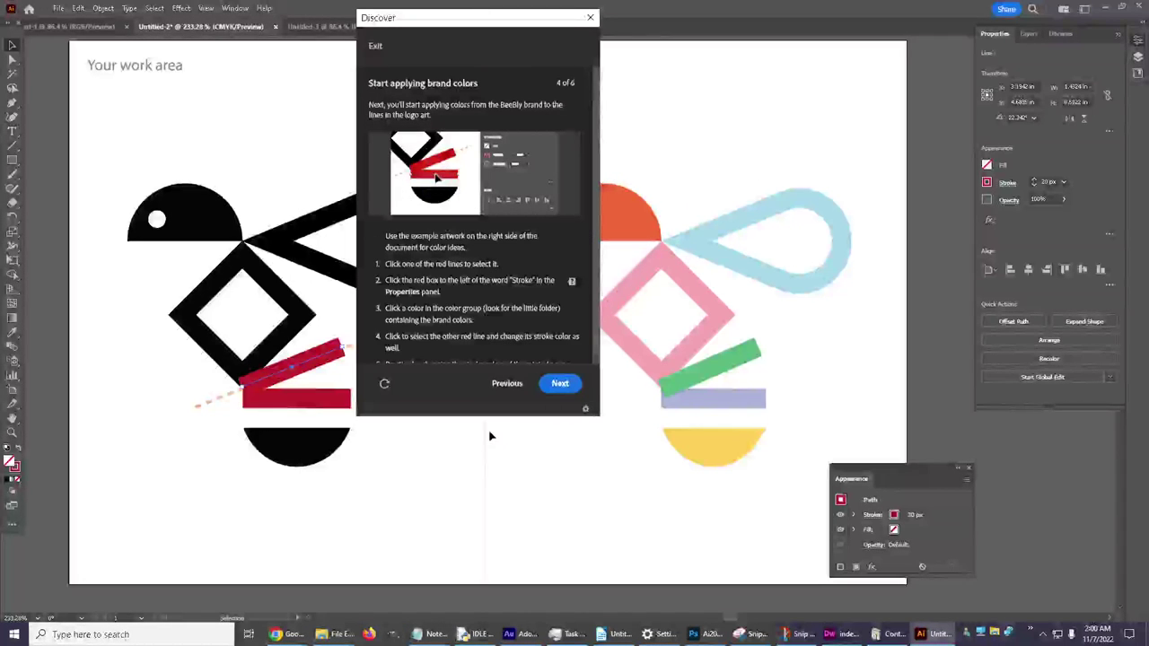
drag(487, 415, 488, 470)
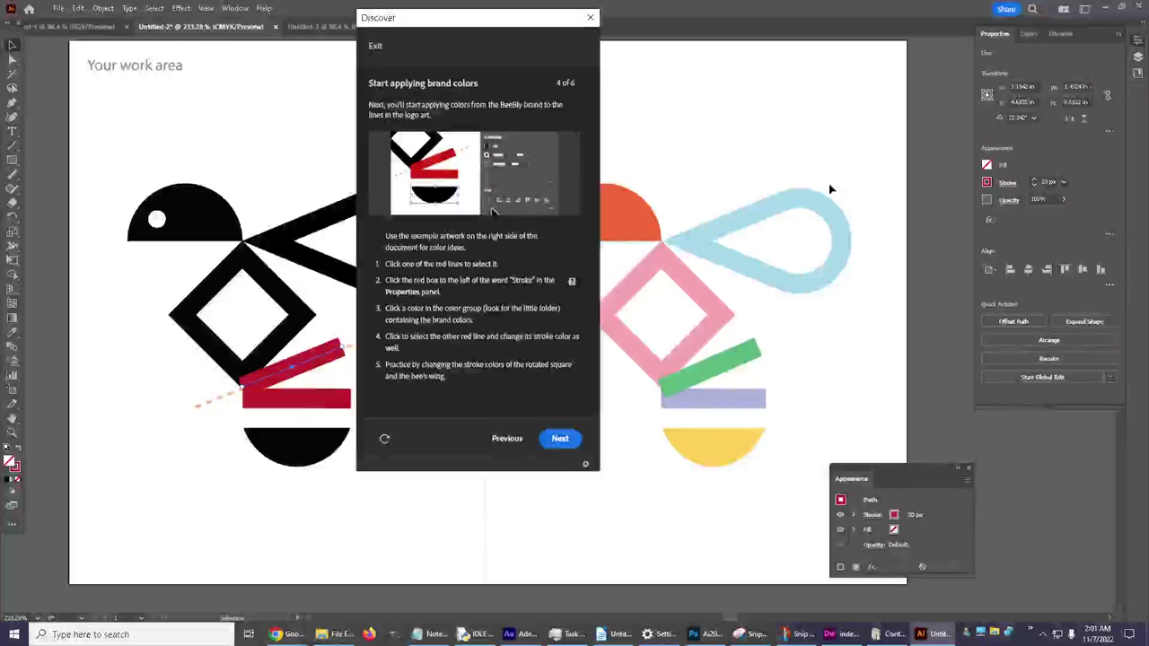
click(19, 453)
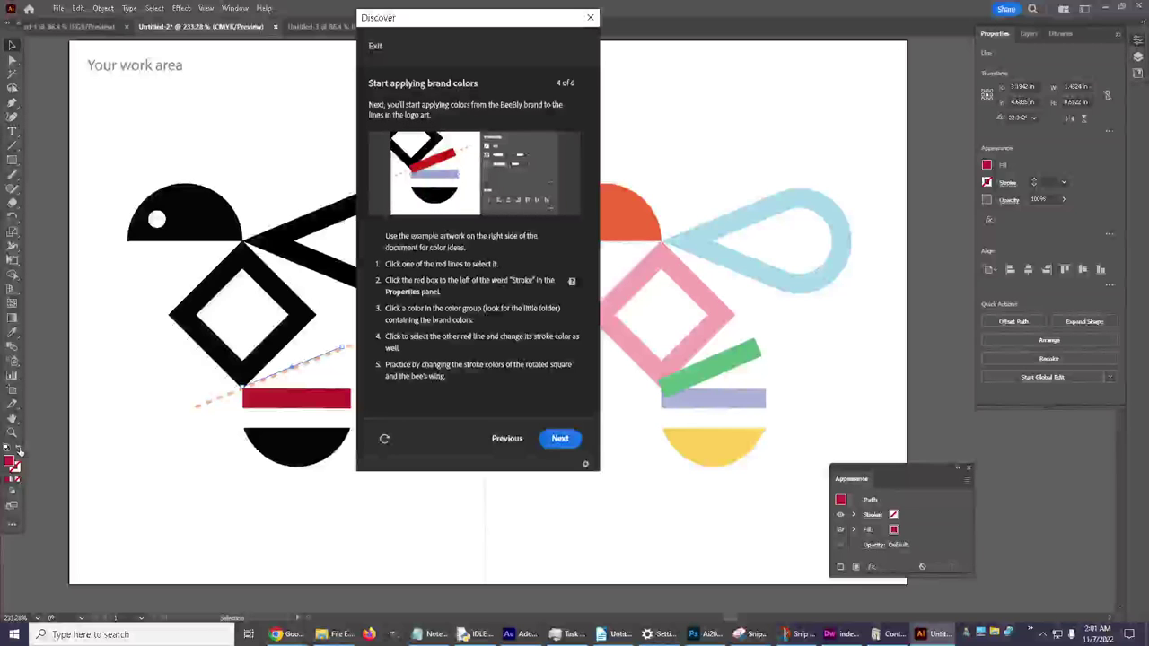
click(19, 452)
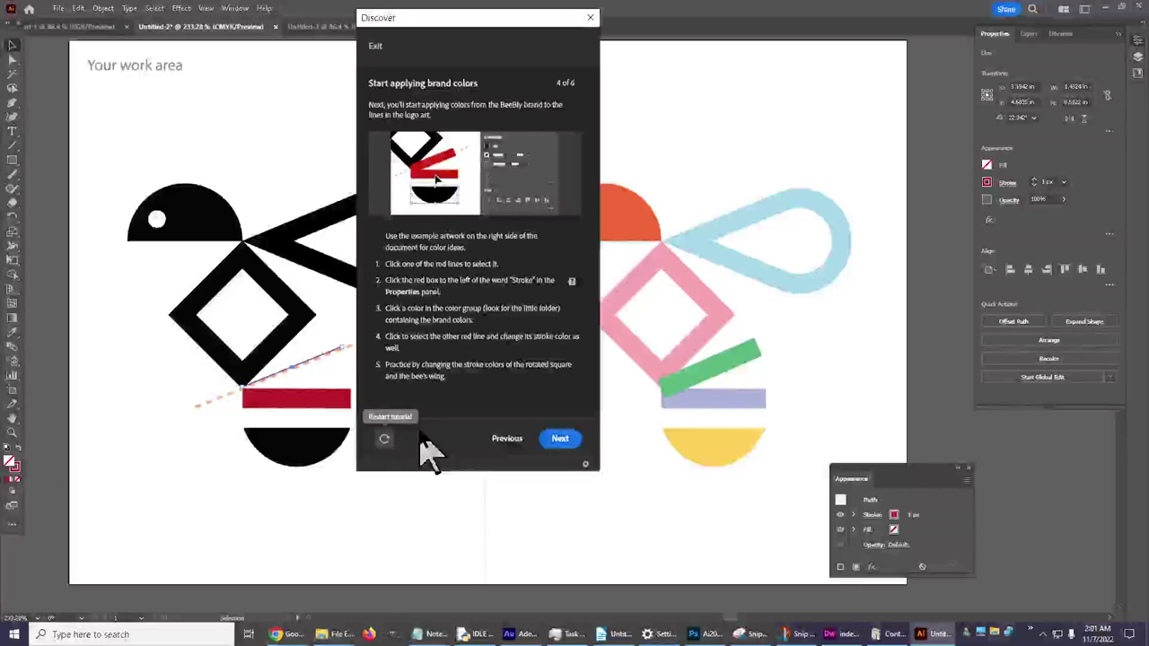
click(301, 370)
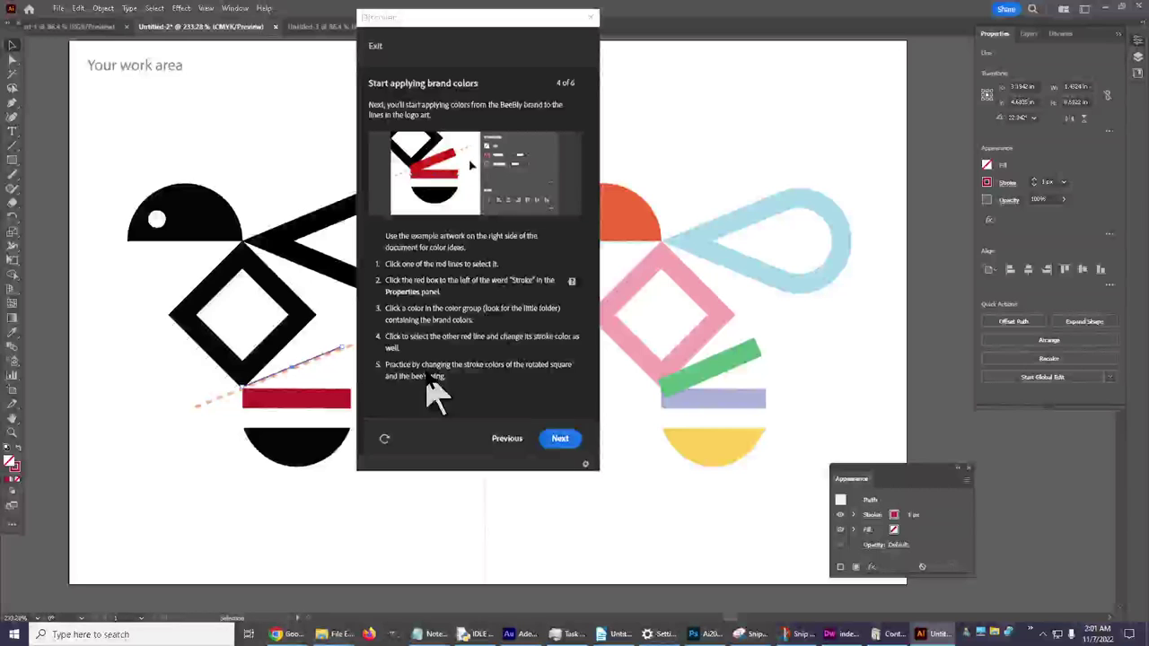
click(303, 401)
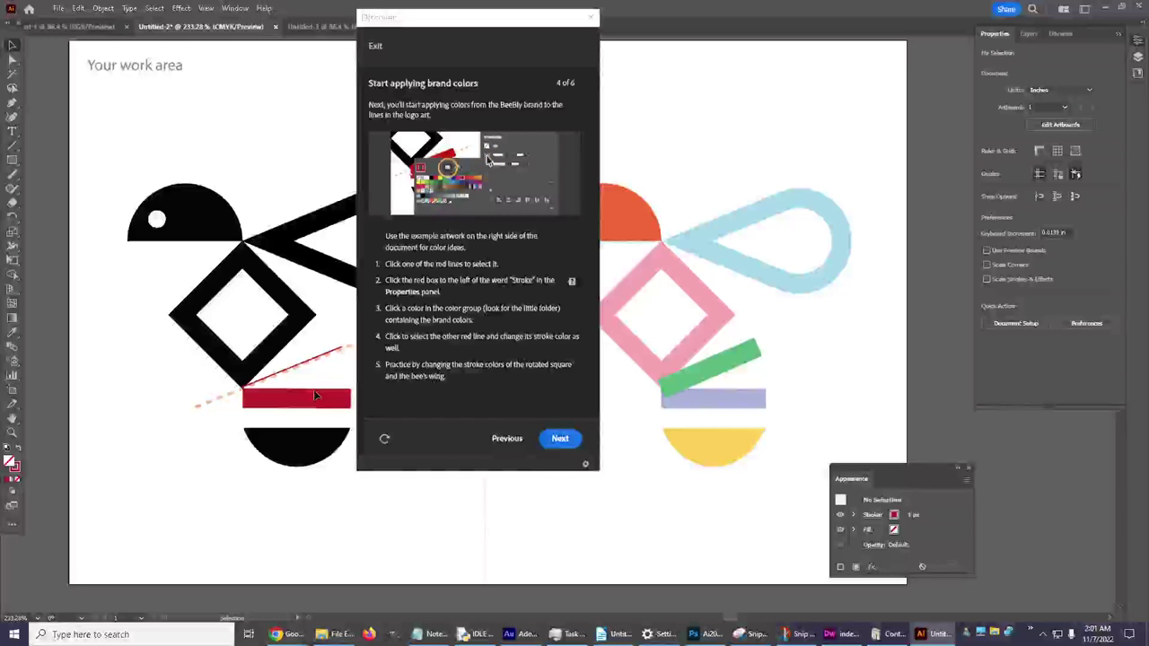
key(ctrl+z)
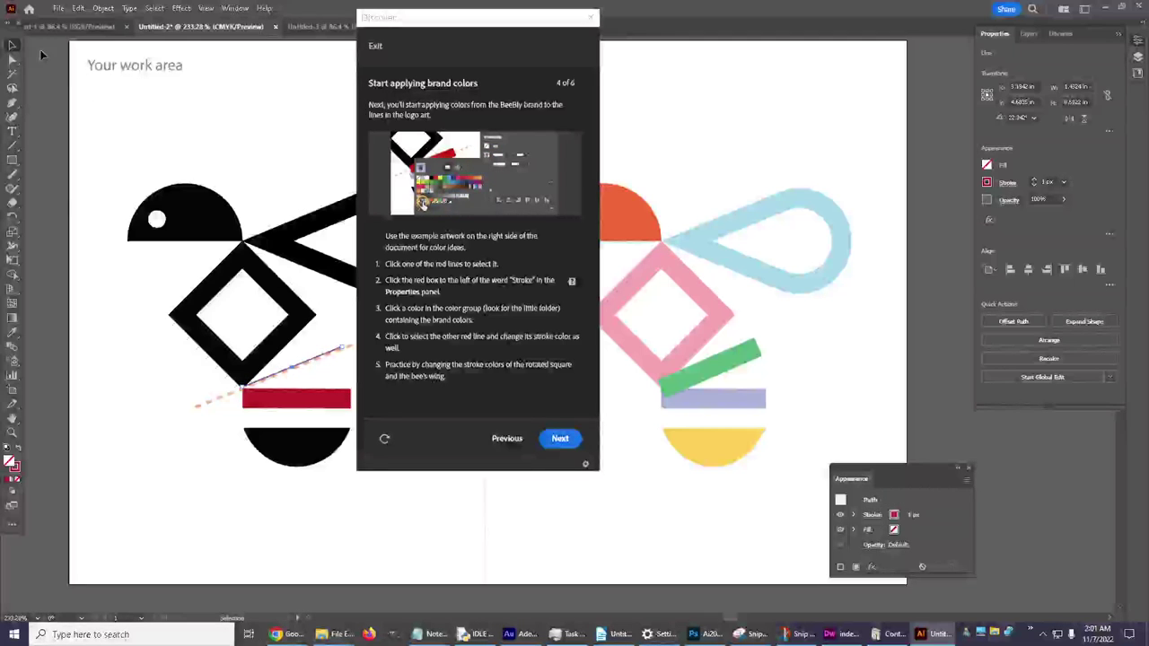
click(78, 8)
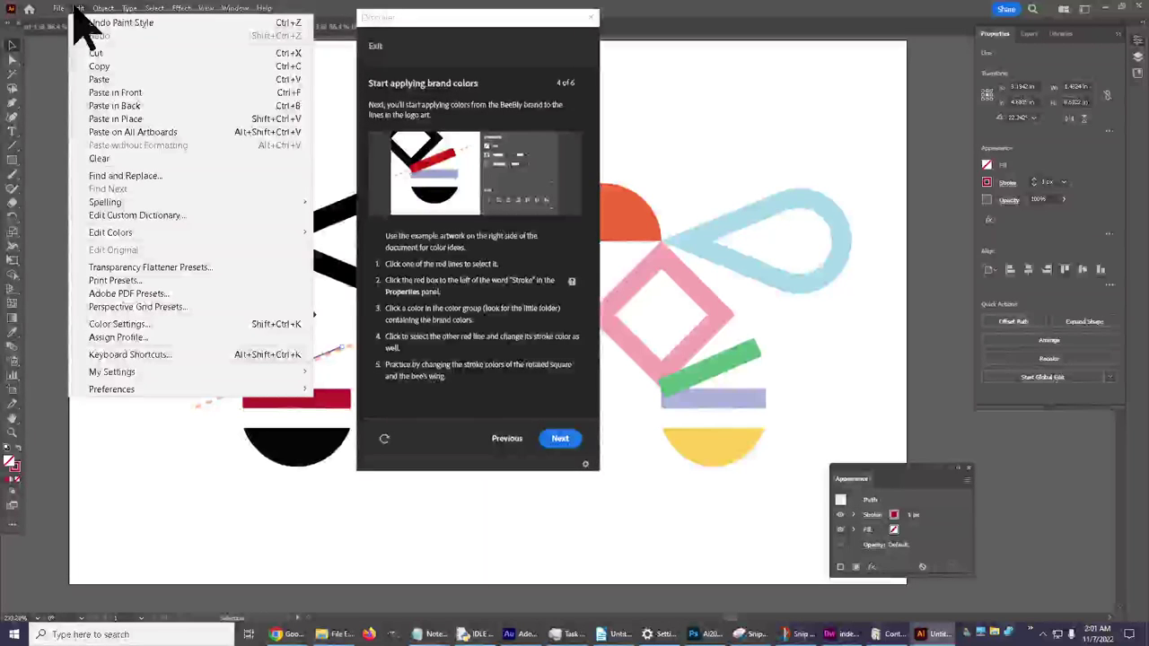
click(93, 22)
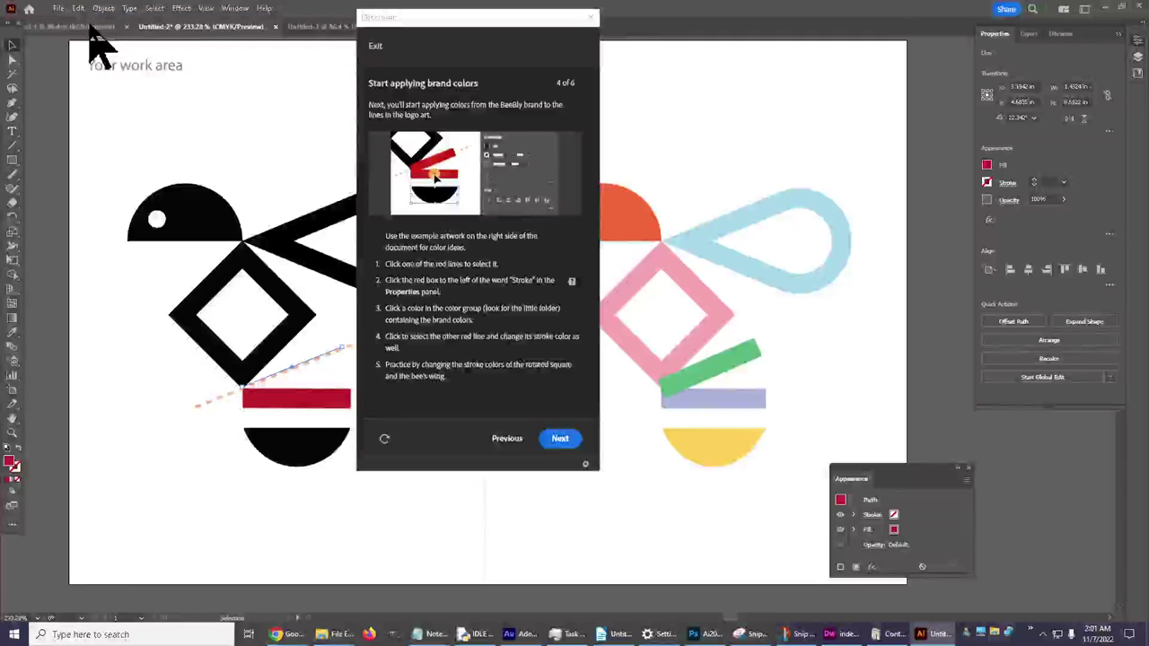
click(76, 9)
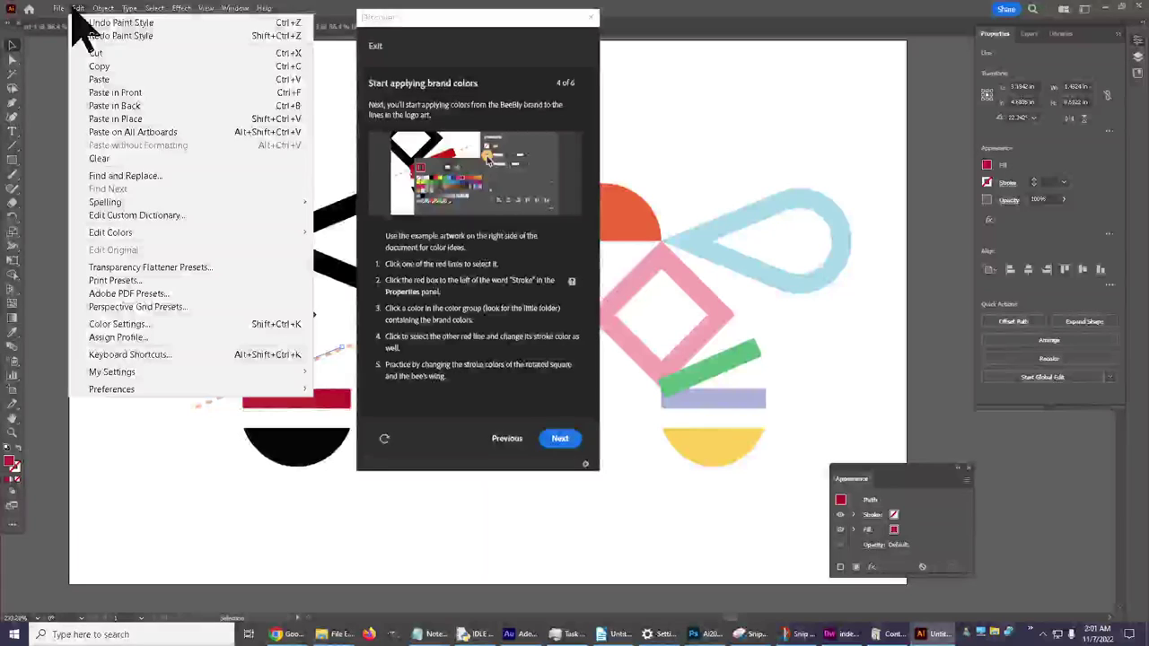
click(90, 23)
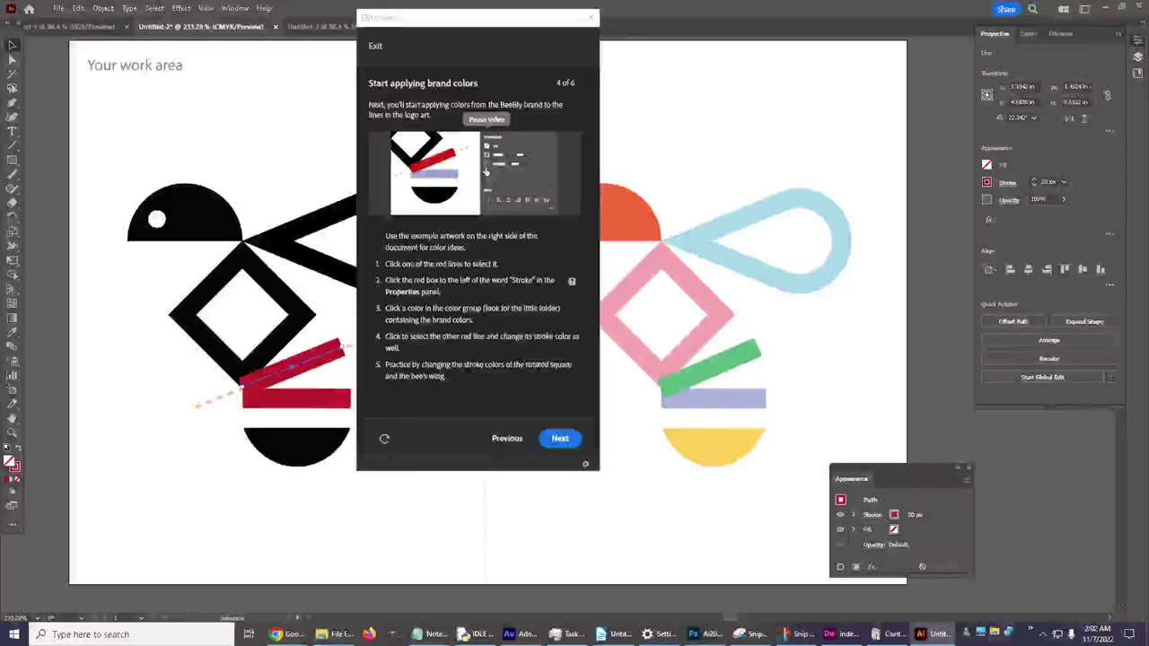
Give the horizontal red bar a lavender stroke from the brand color swatches.
click(330, 405)
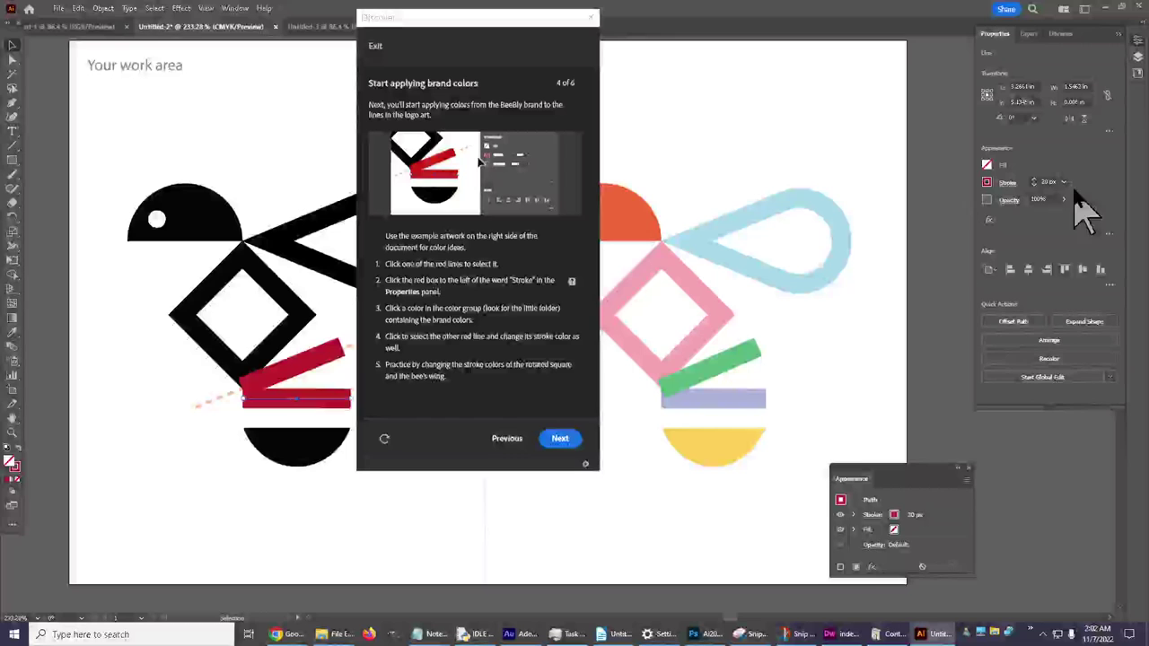
click(1006, 184)
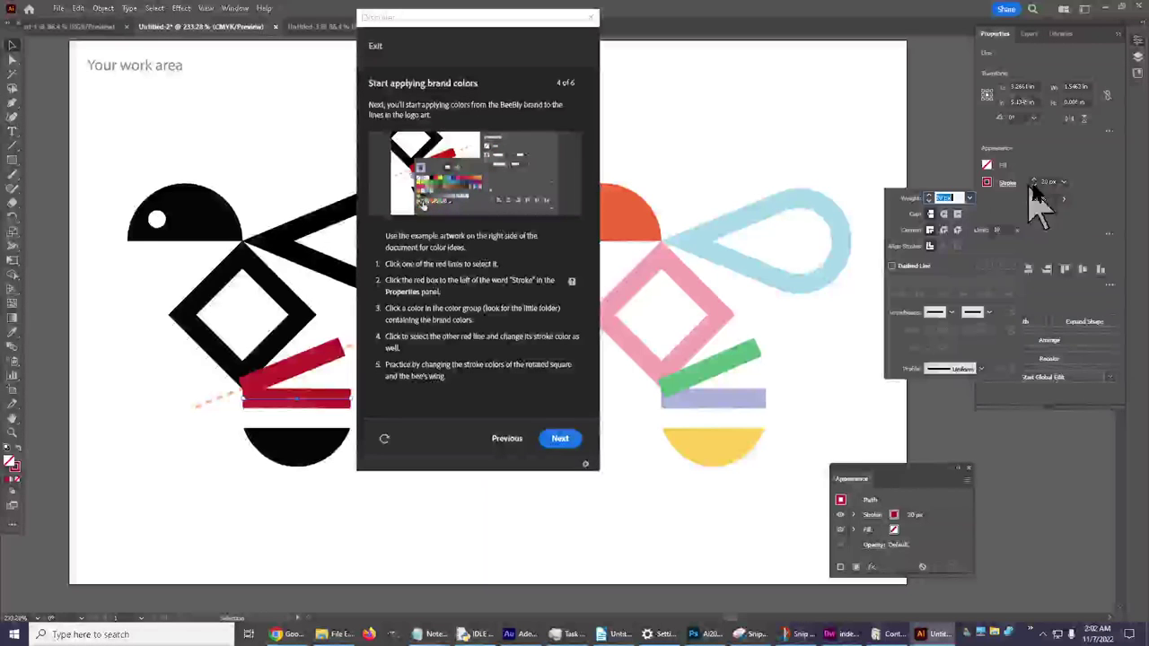
click(986, 184)
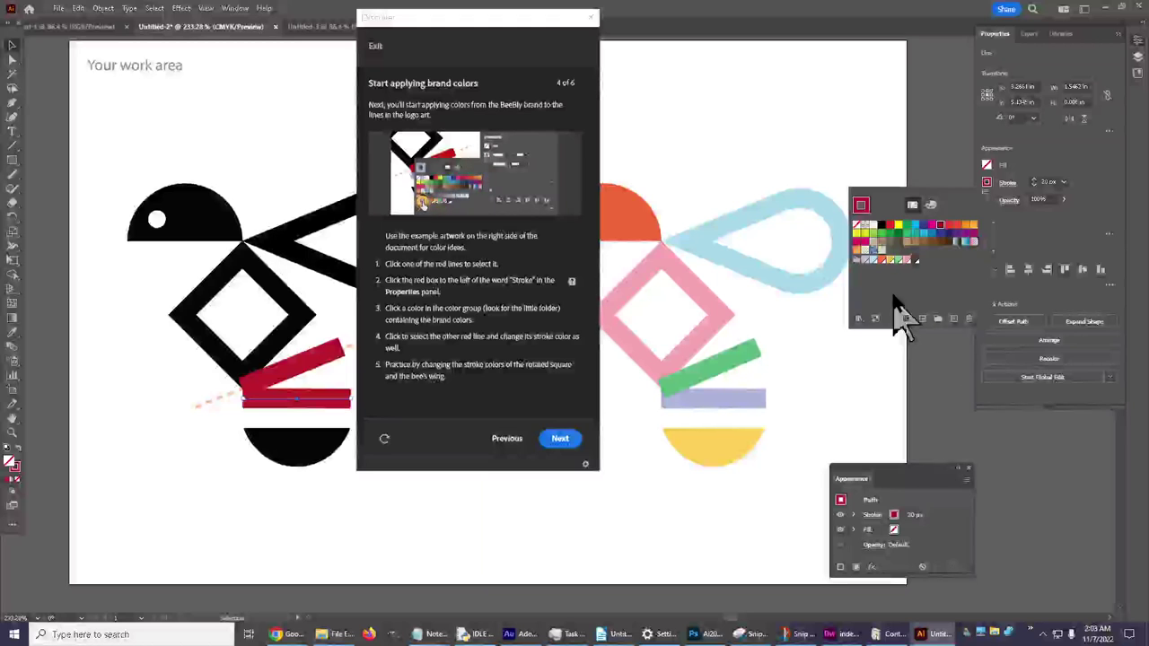
click(863, 261)
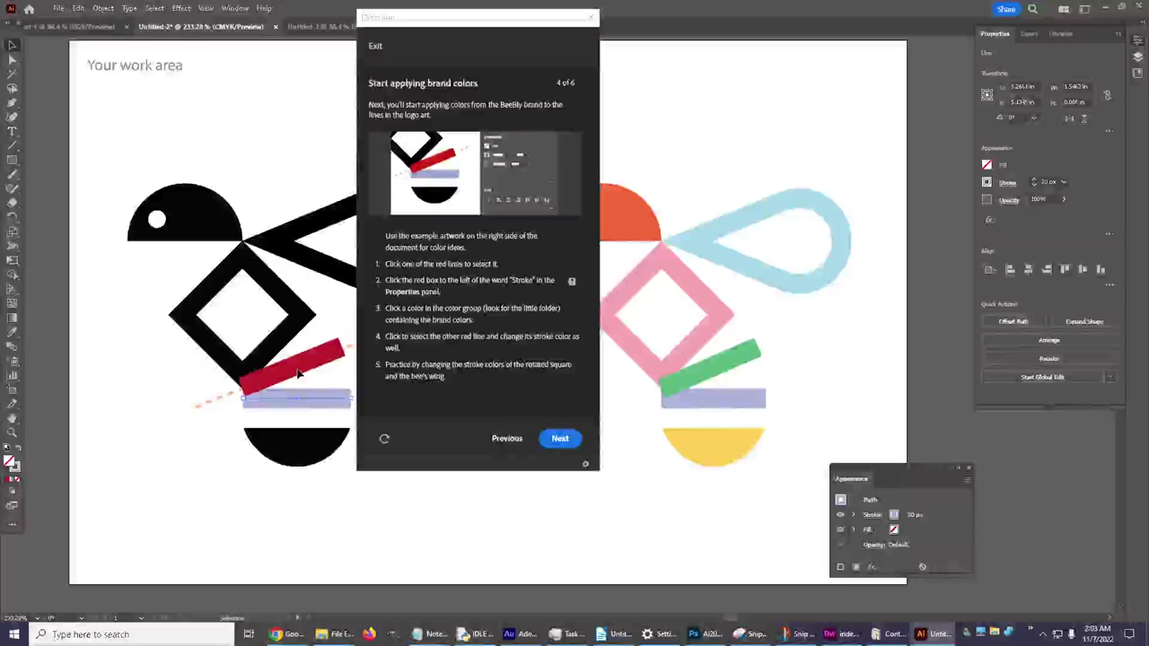
Change the diagonal red line's stroke to the green brand swatch and advance the tutorial to step 5.
click(283, 377)
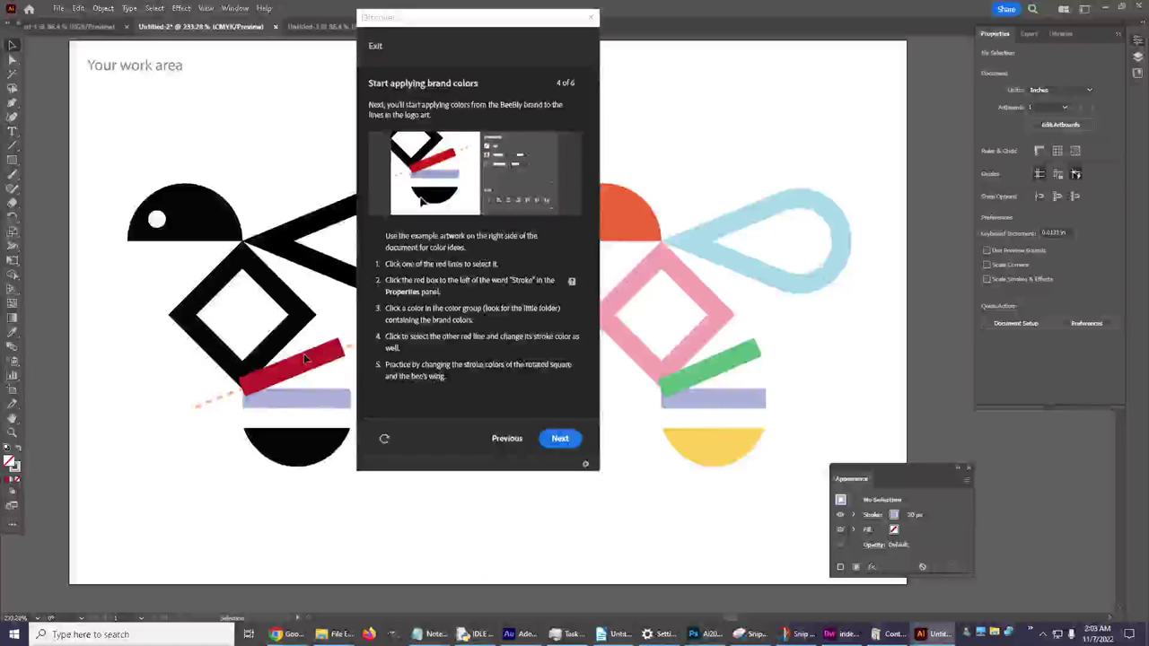
click(307, 366)
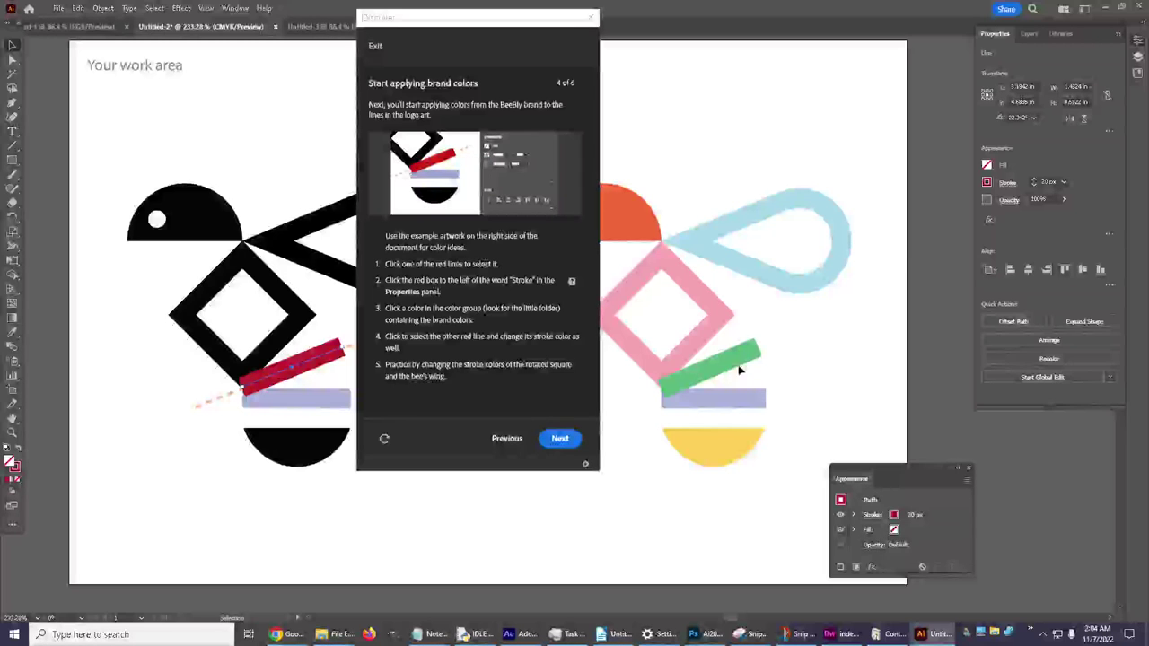
click(987, 184)
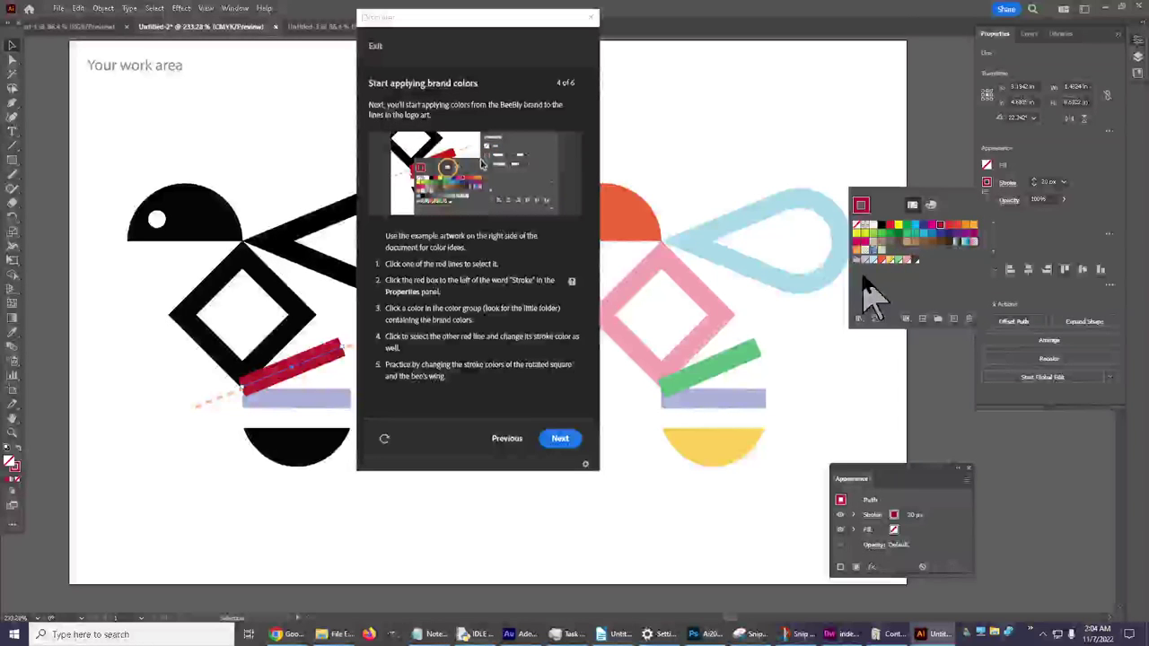
click(906, 261)
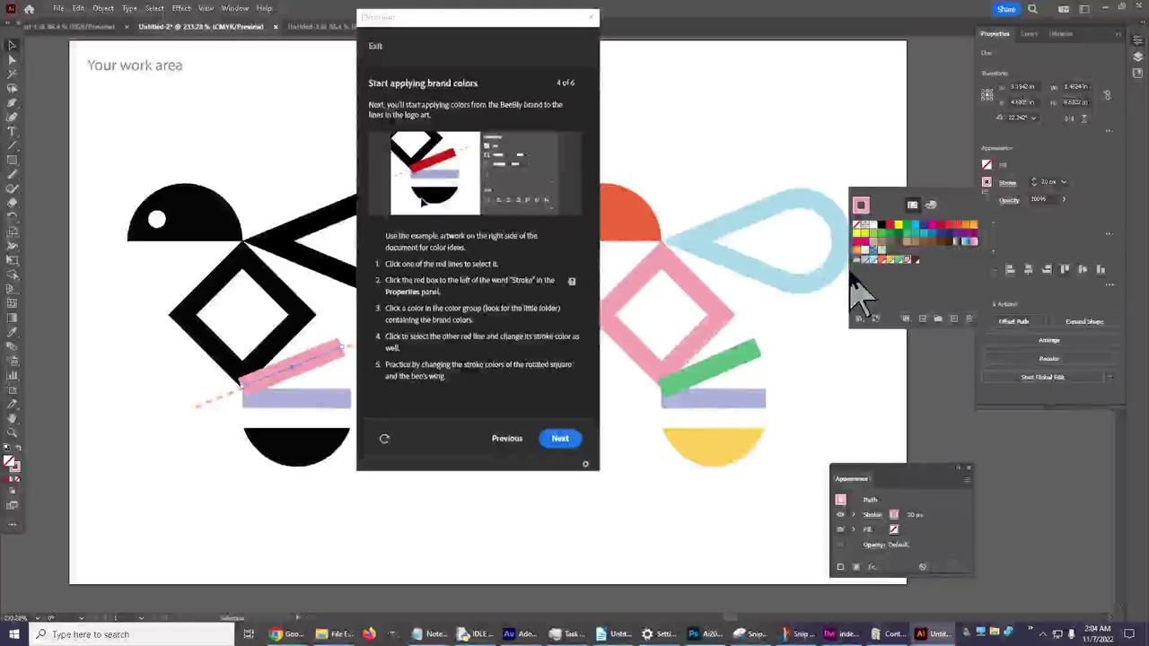
click(900, 260)
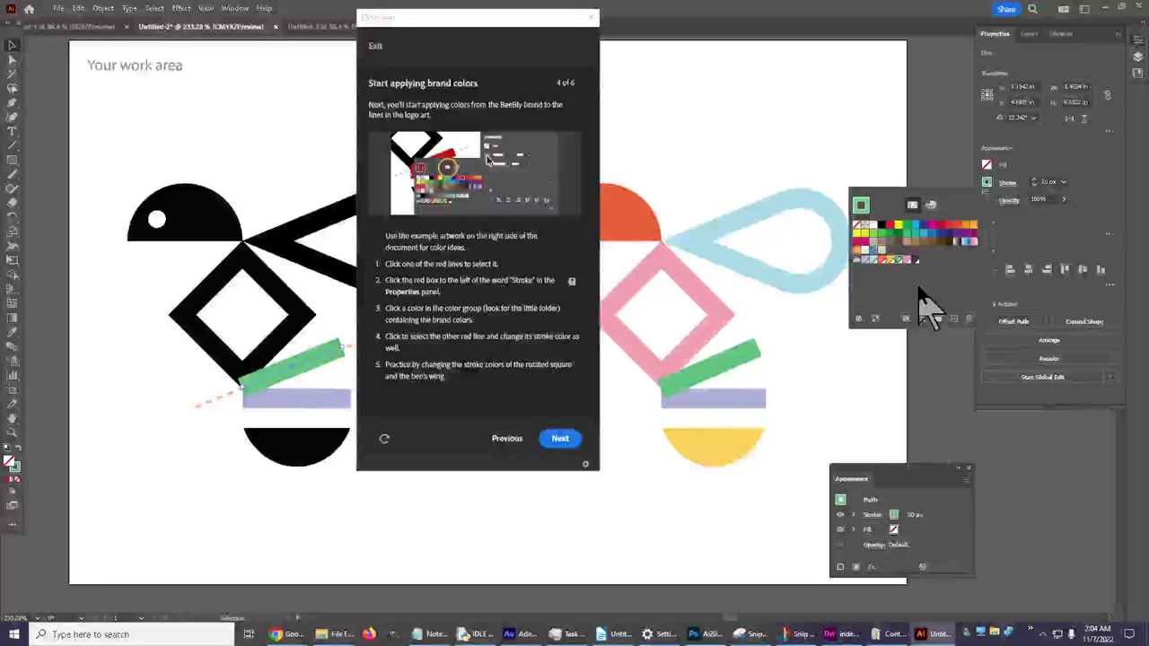
click(1031, 238)
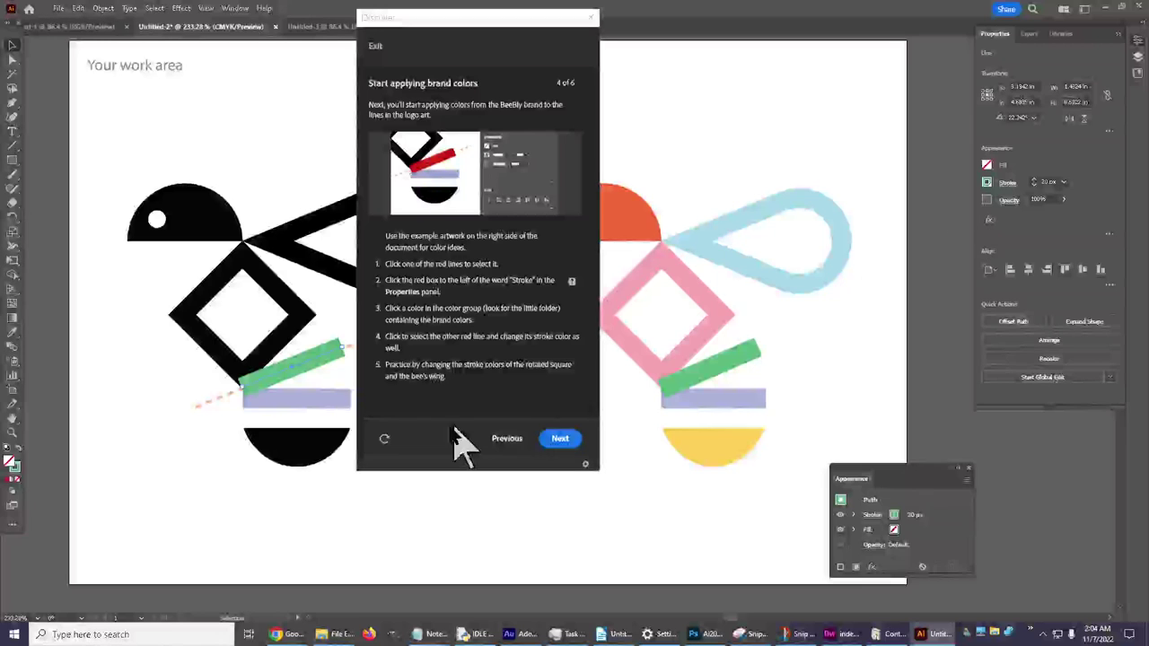
click(566, 439)
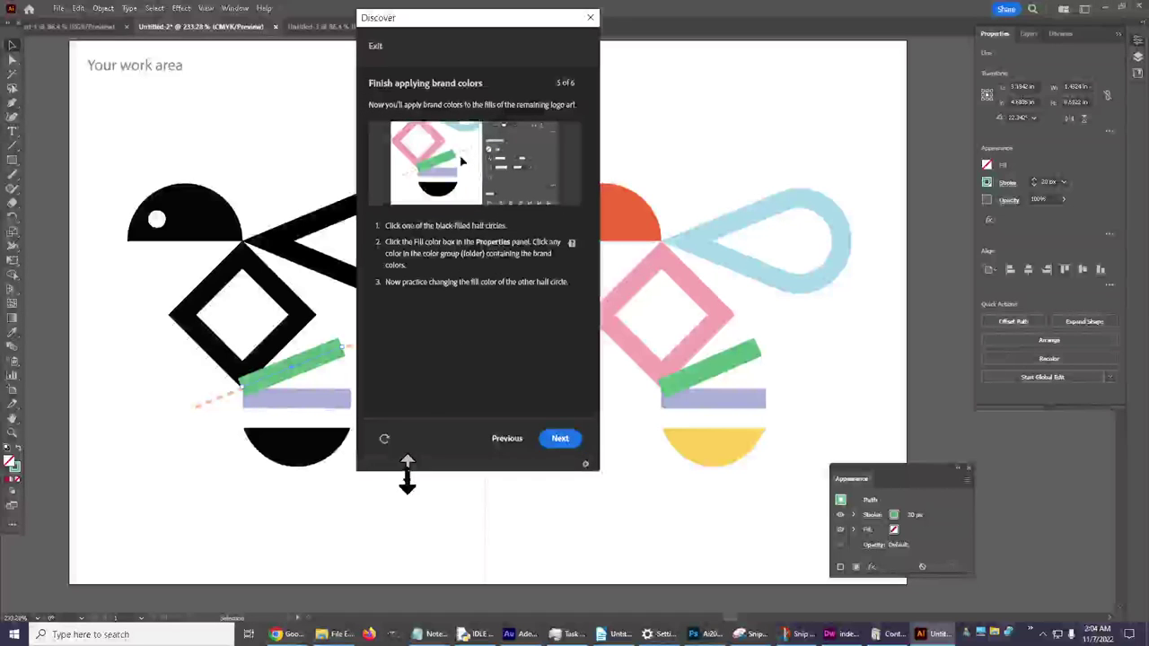
Fill the bee's lower black half circle with the yellow brand swatch.
click(292, 454)
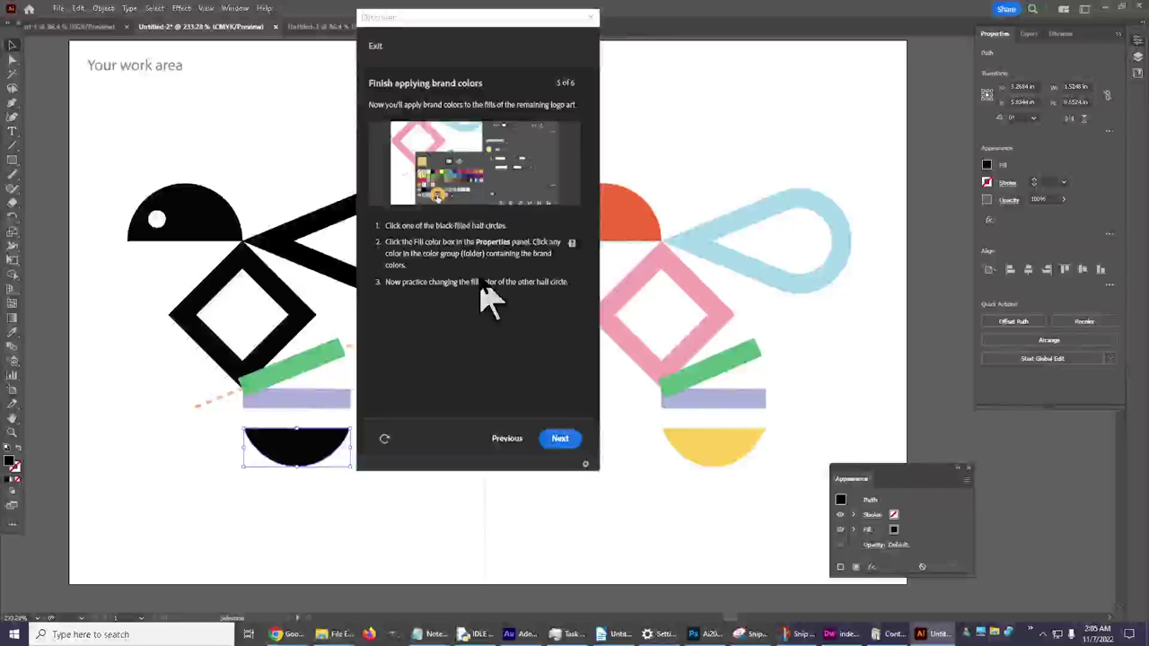
click(987, 166)
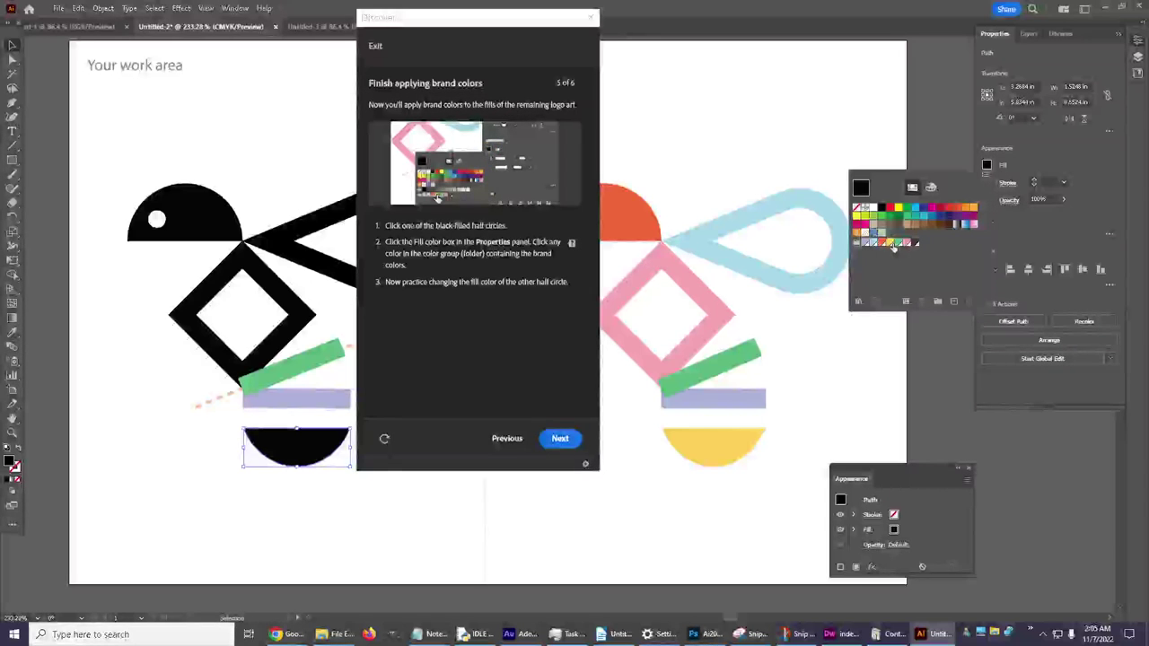
click(888, 243)
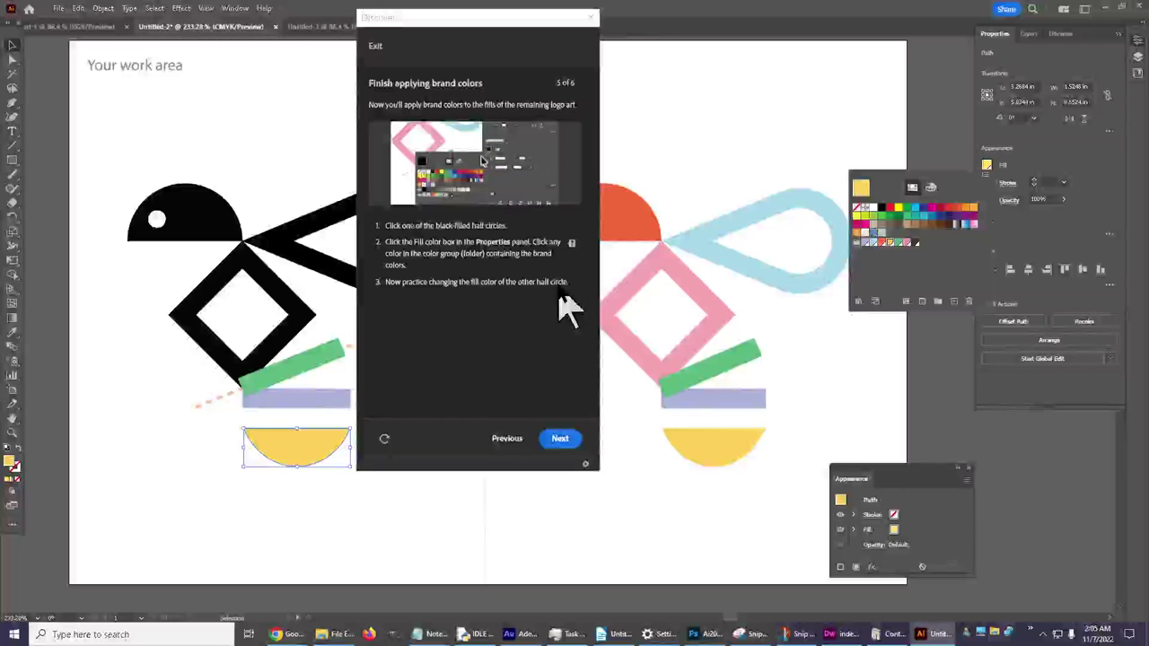
Fill the bee's top black half circle with the Orange brand swatch.
key(Escape)
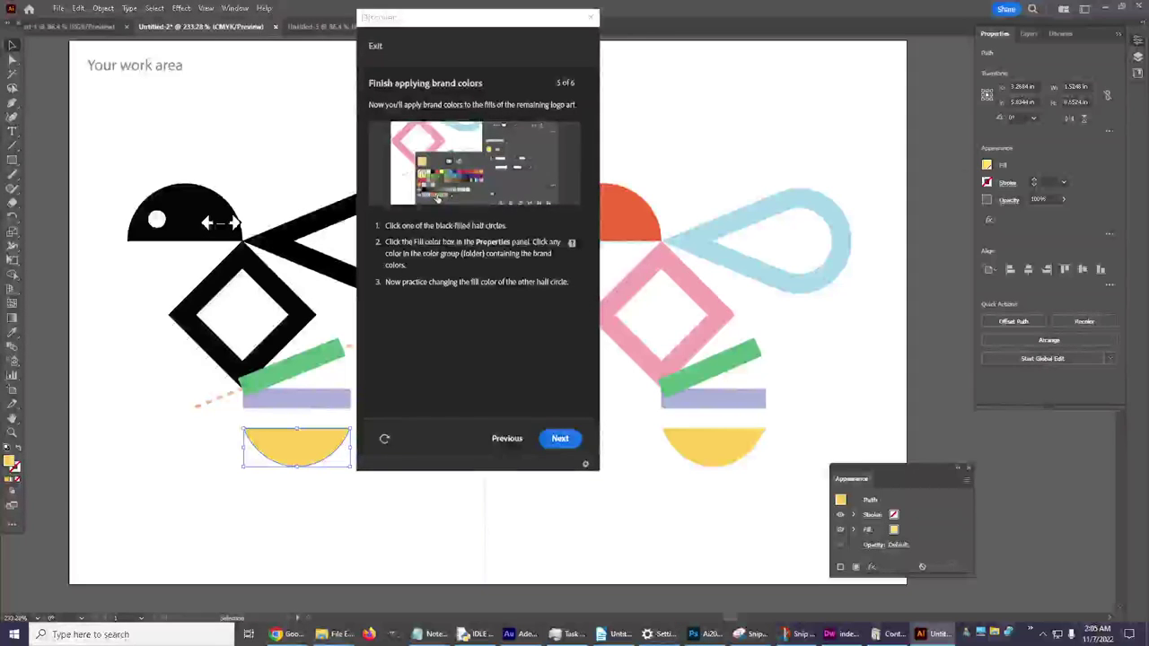
click(218, 225)
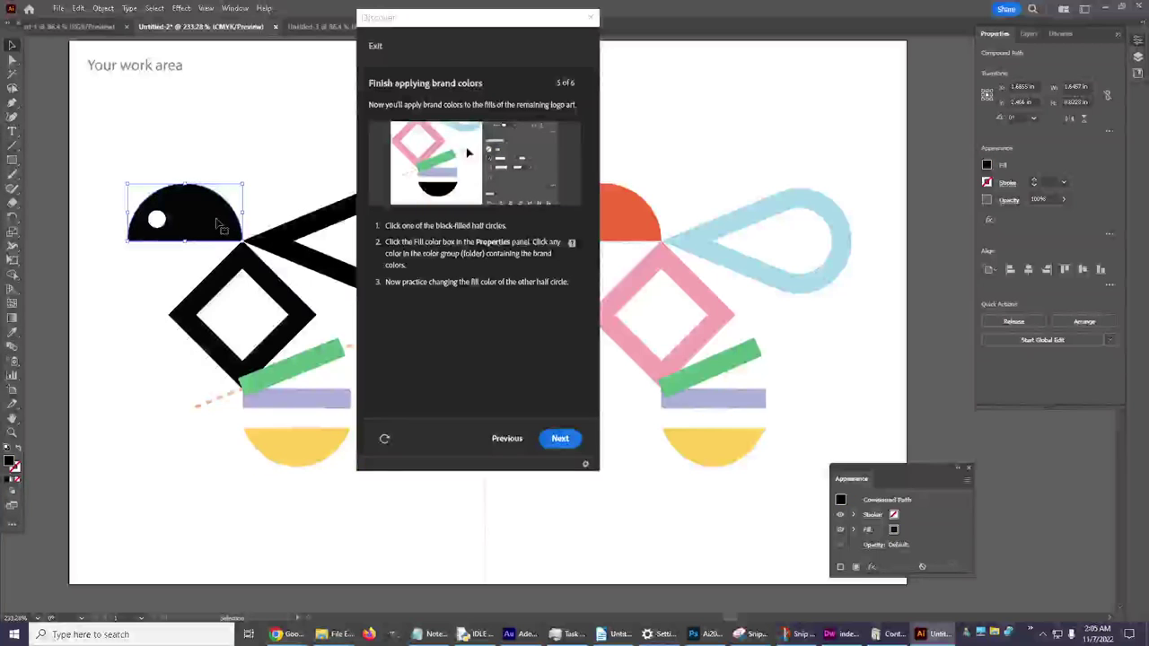
click(987, 169)
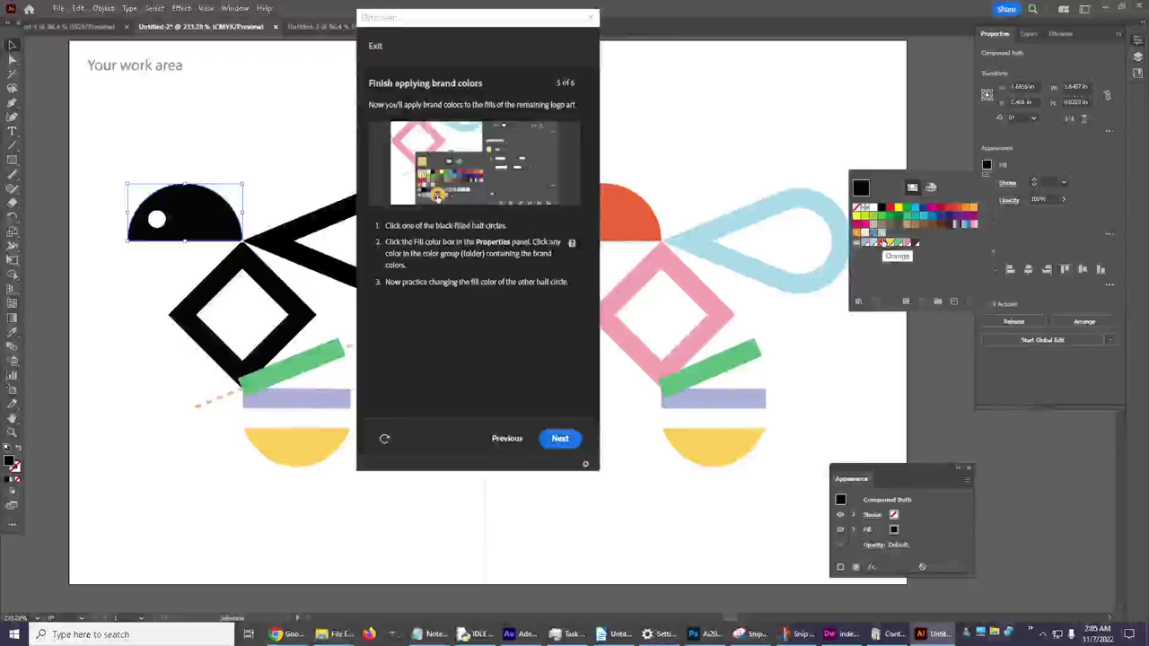
click(884, 243)
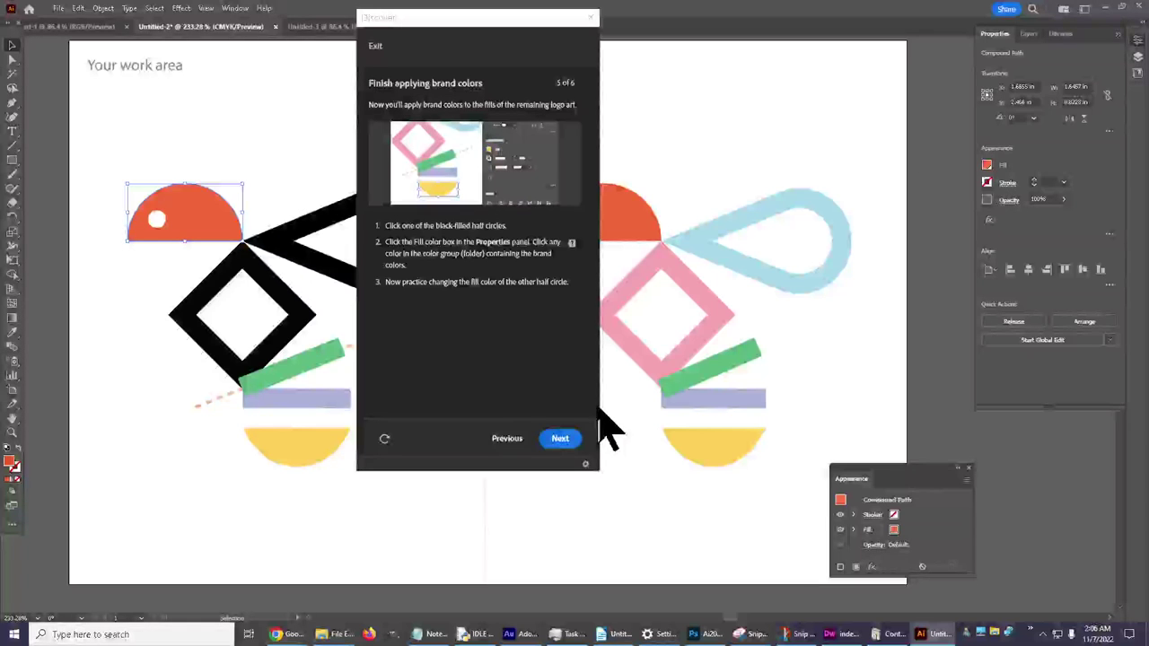
Advance the tutorial to step 6 and give the black diamond a pink outline.
click(564, 440)
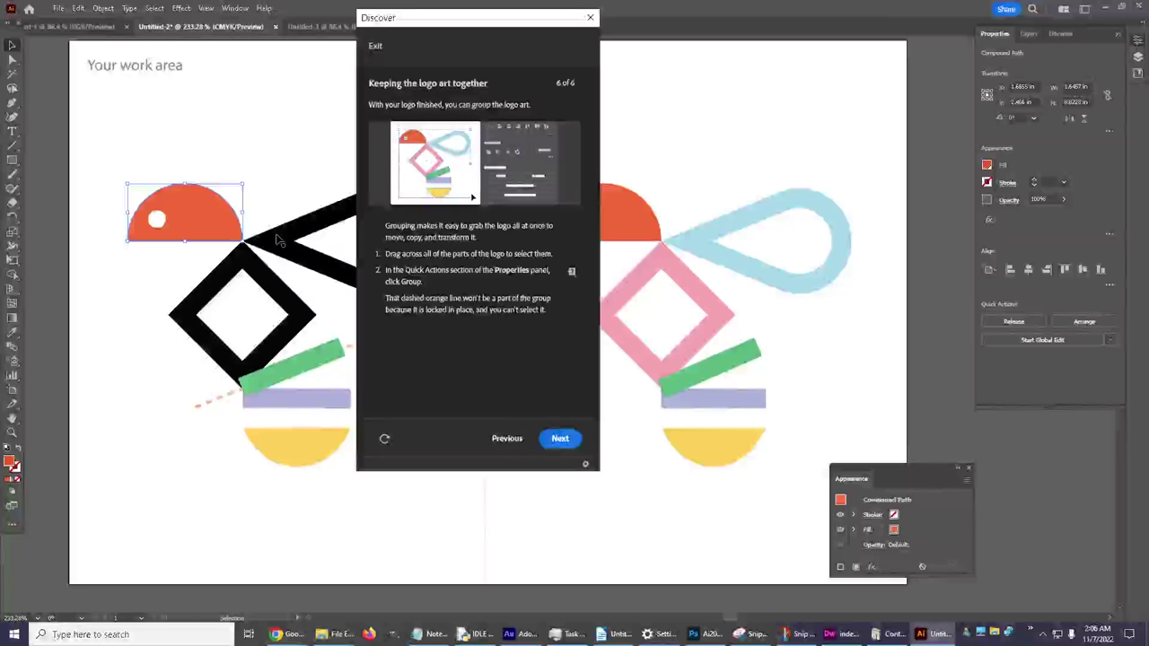
click(289, 305)
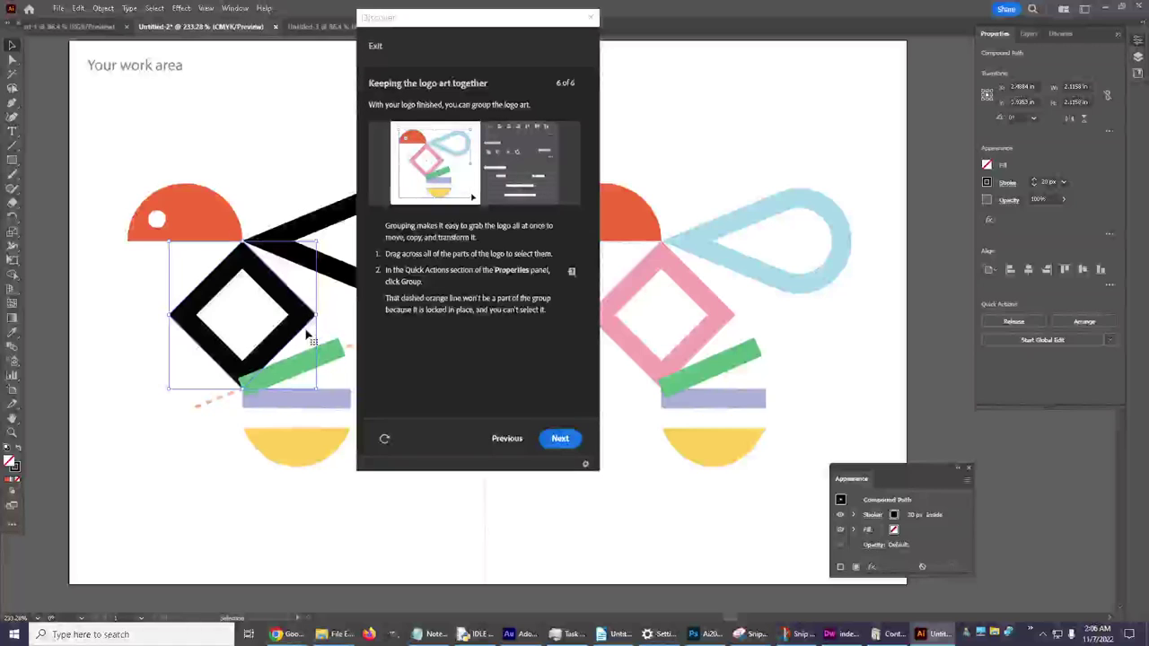
click(986, 184)
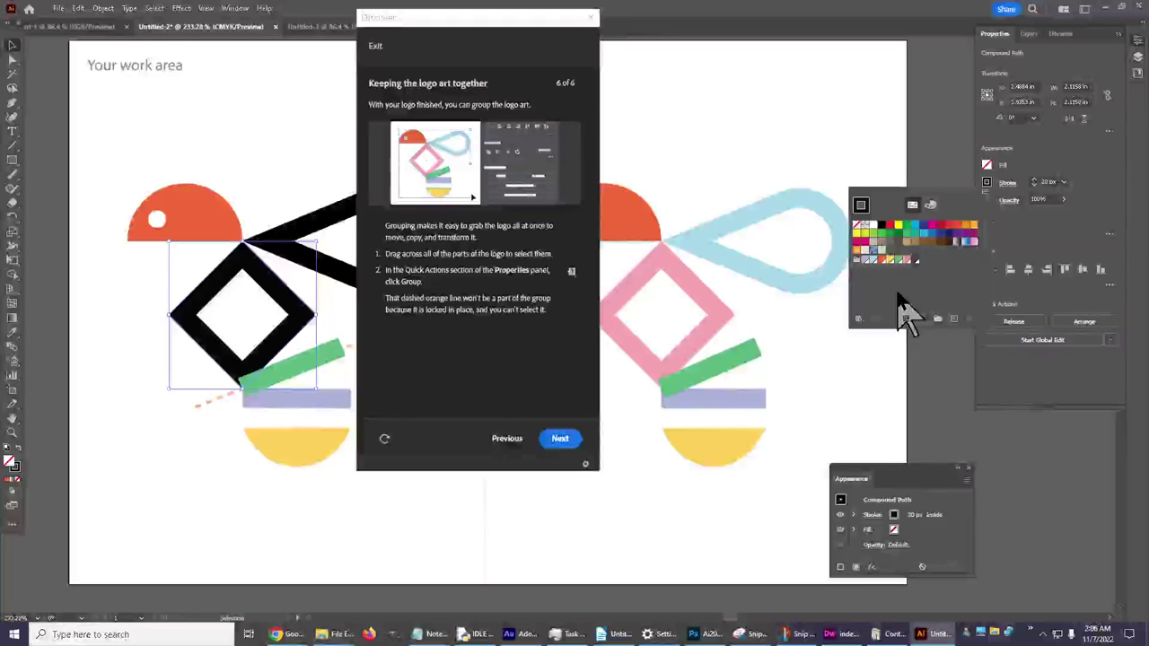
click(907, 260)
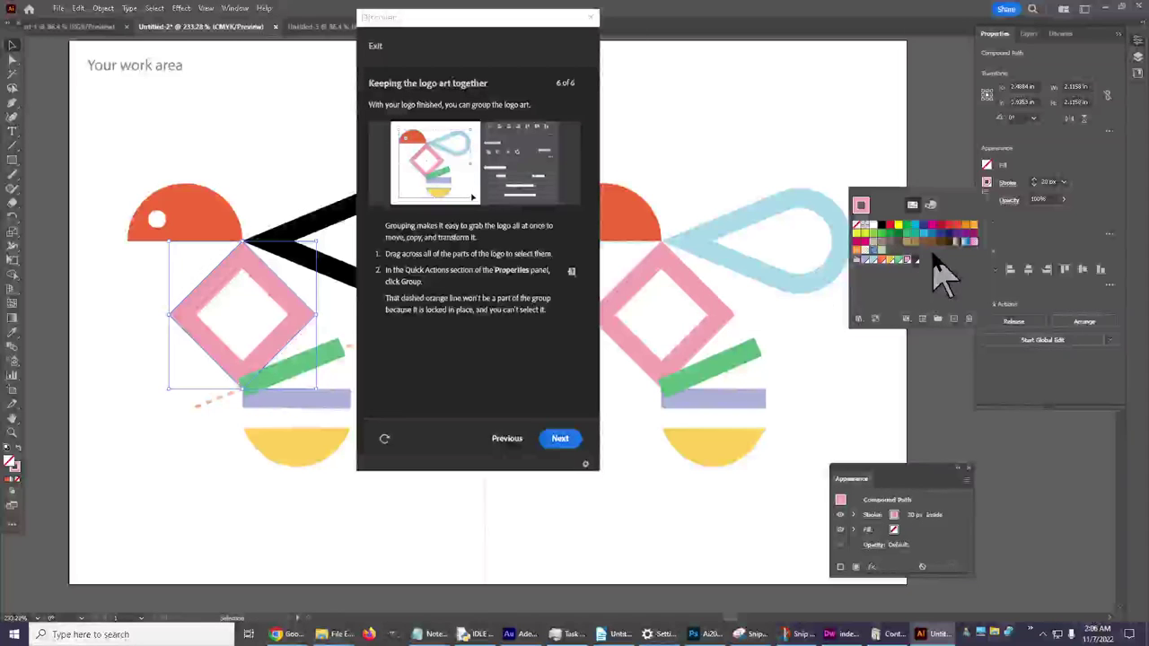
click(1020, 221)
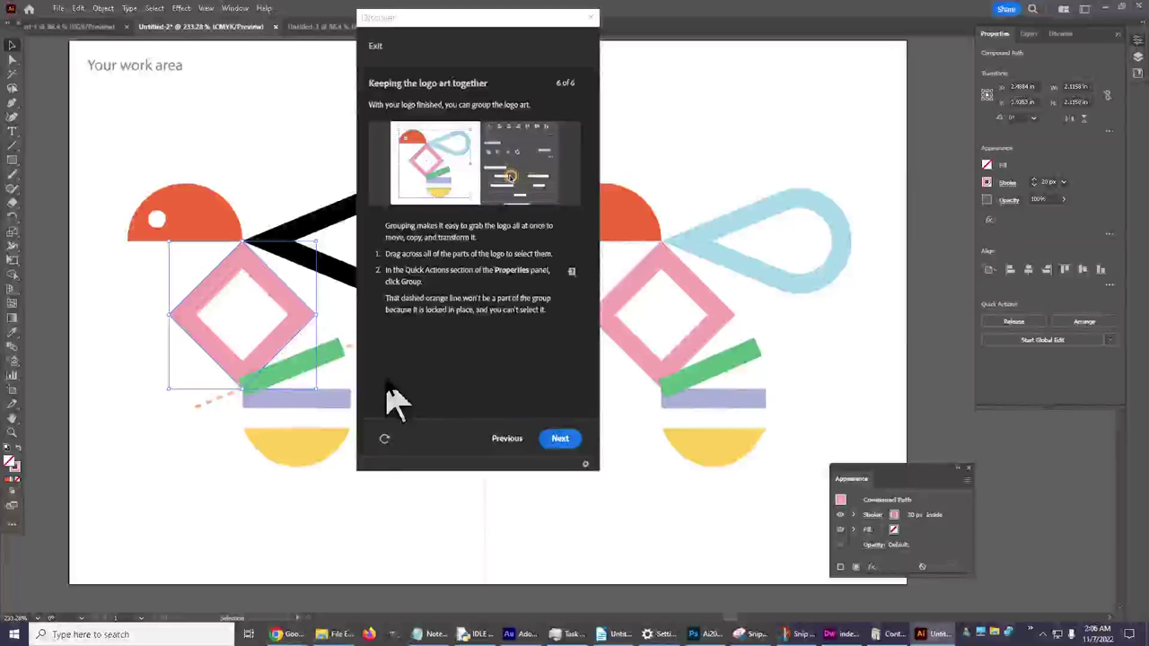
click(323, 227)
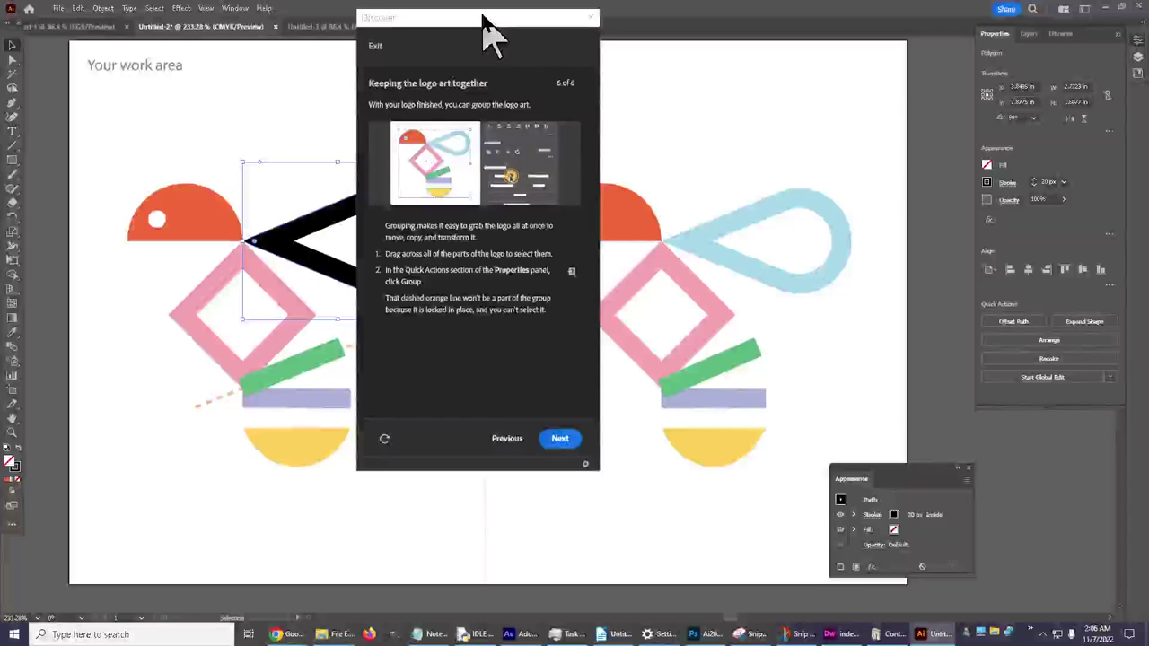
Give the black wing a light blue outline, then clear the selection with Select > Deselect.
drag(483, 23, 591, 97)
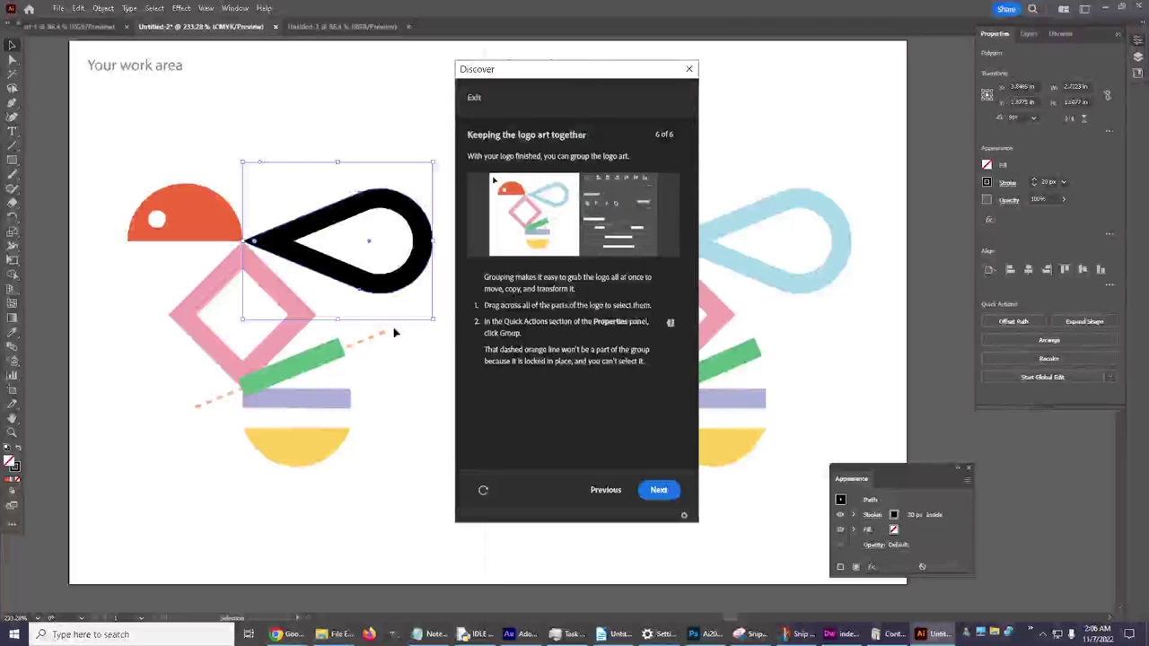
click(989, 183)
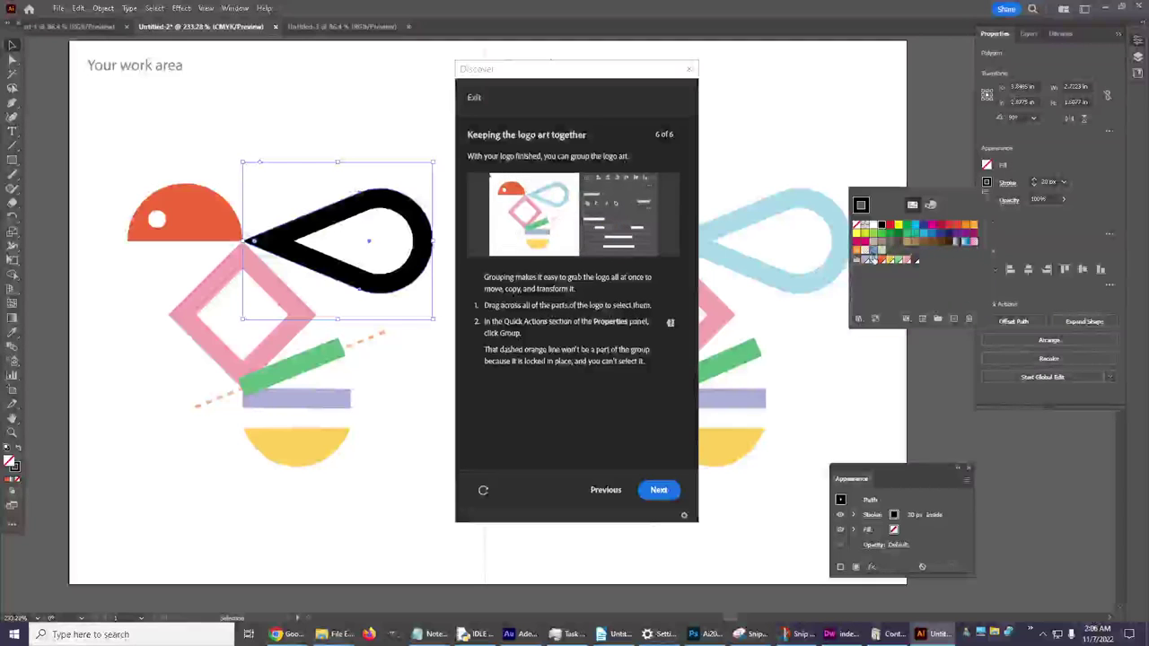
click(872, 259)
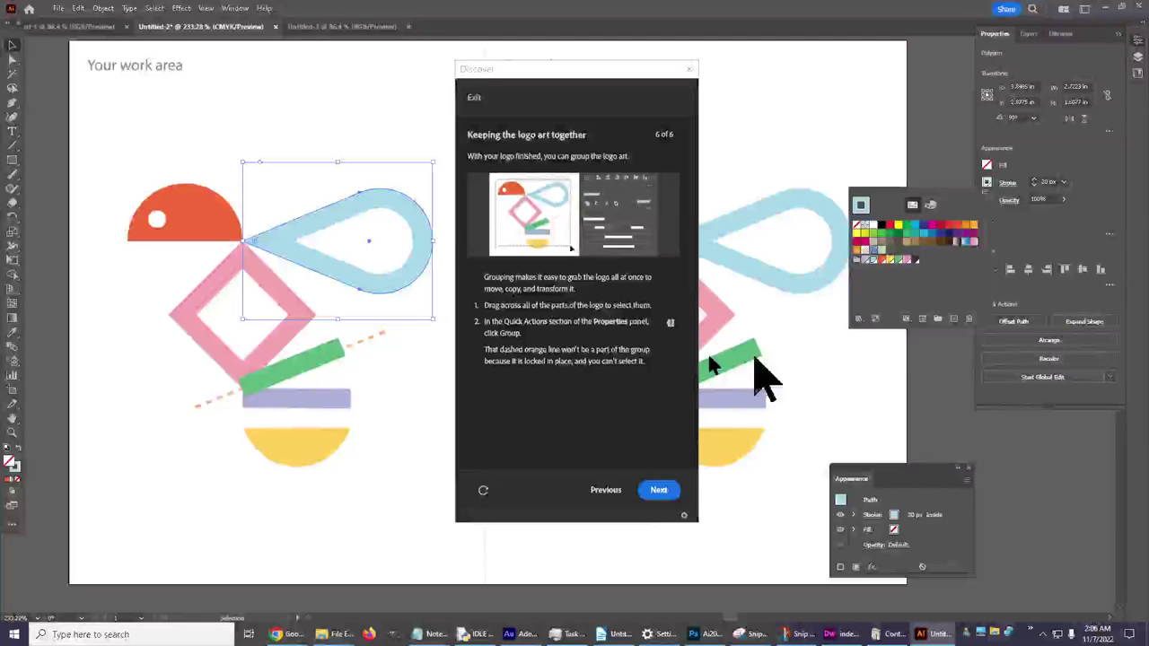
click(1040, 244)
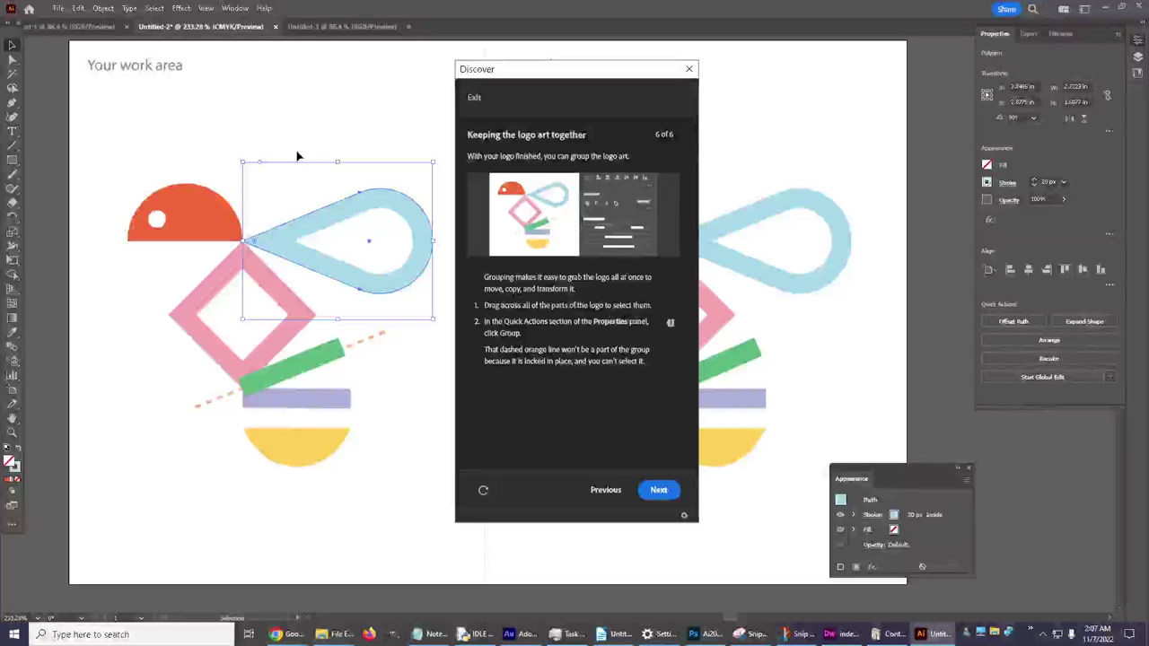
click(154, 9)
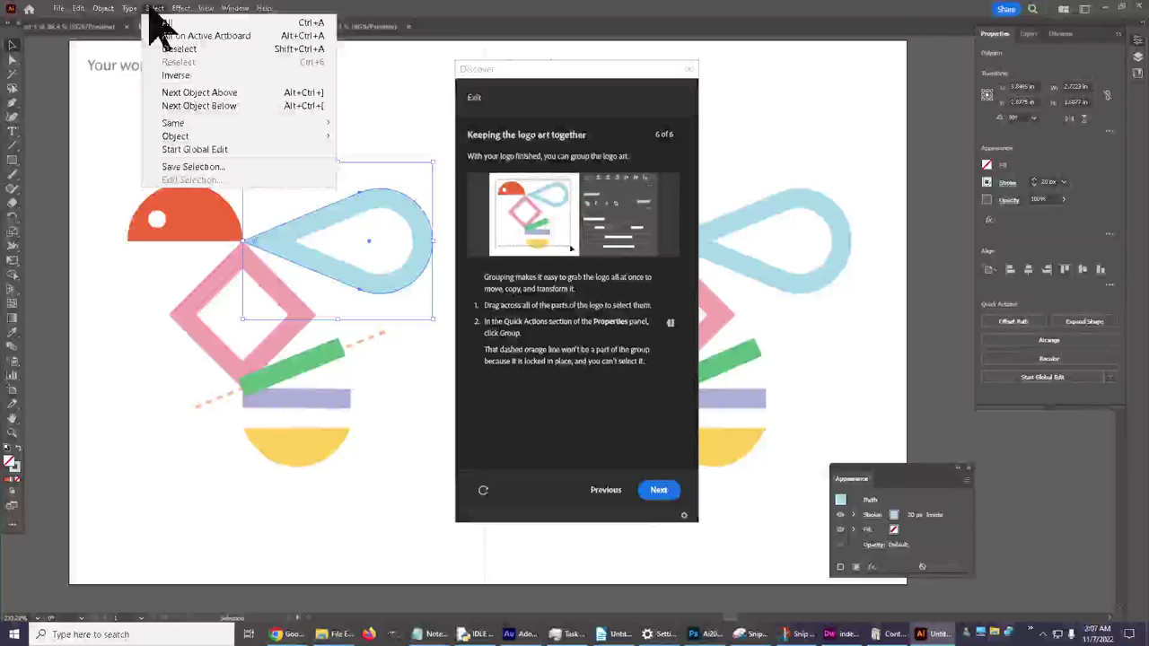
click(175, 50)
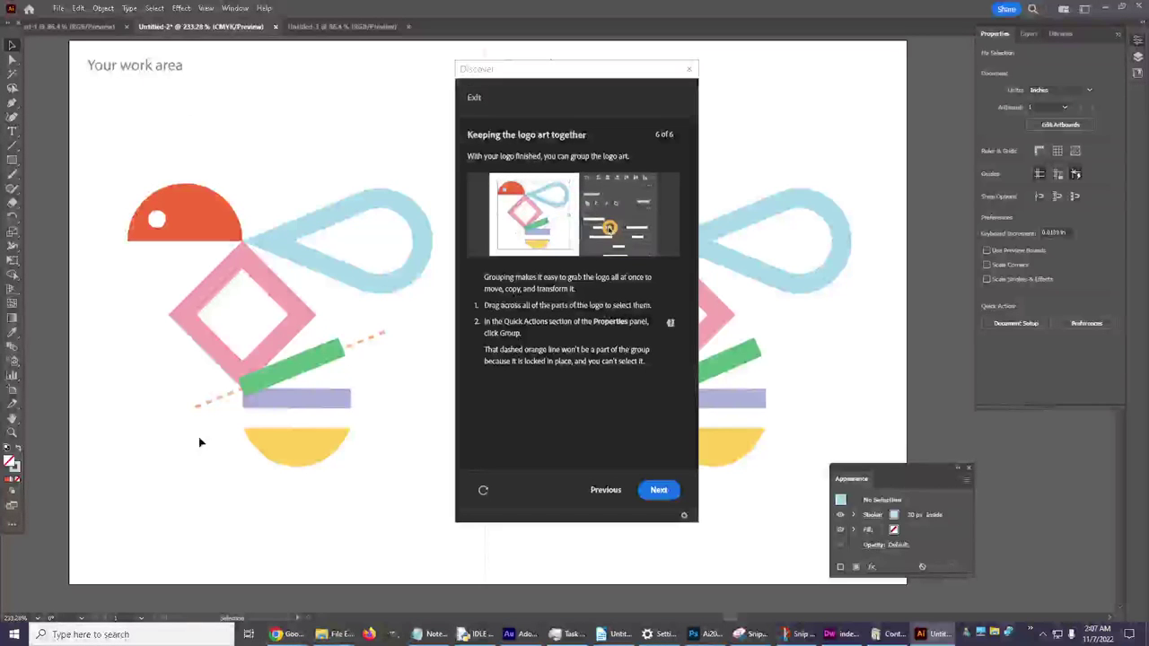
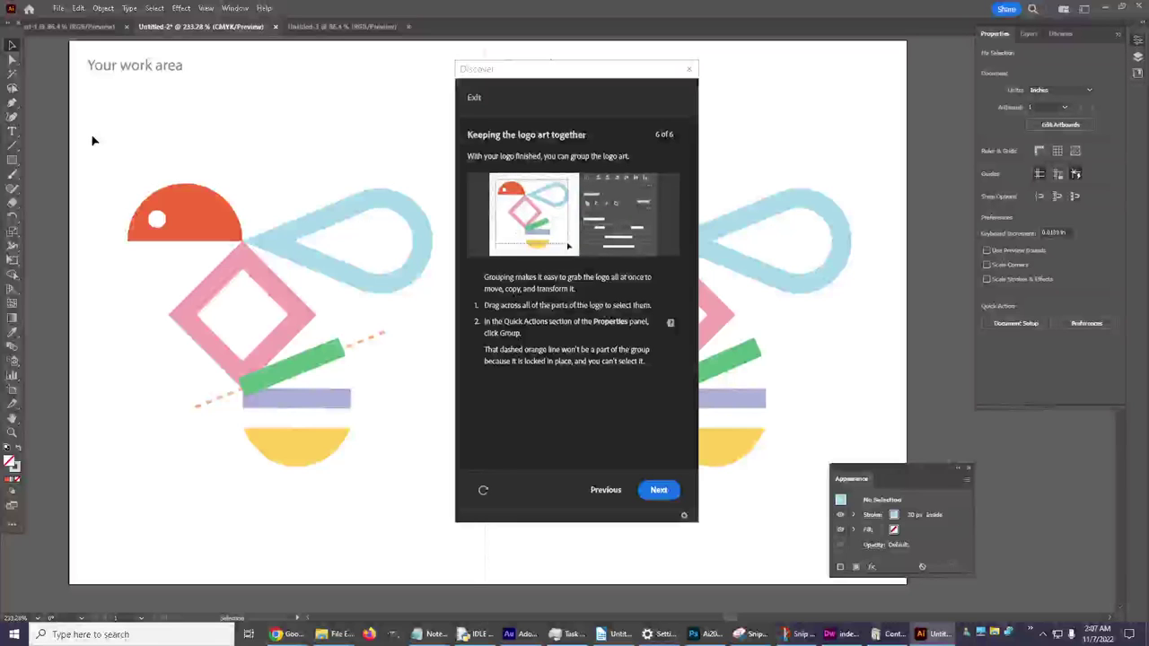
Marquee-select the colourful logo shapes down to the yellow semicircle and group them.
drag(91, 137, 403, 307)
drag(407, 432, 440, 492)
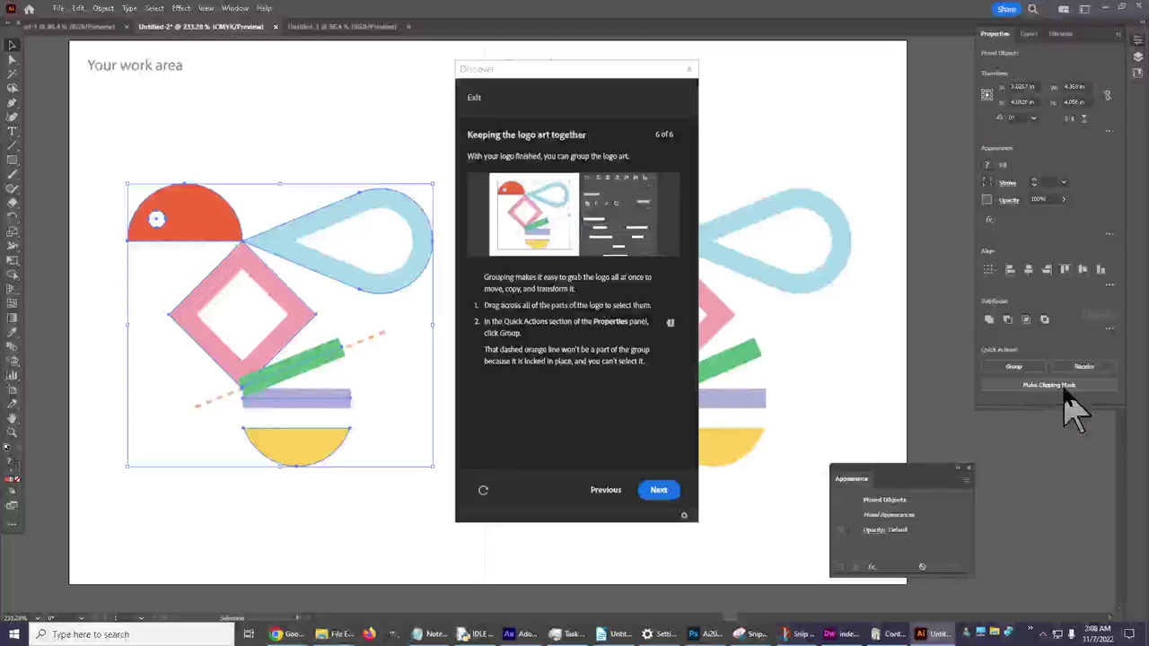
click(1019, 367)
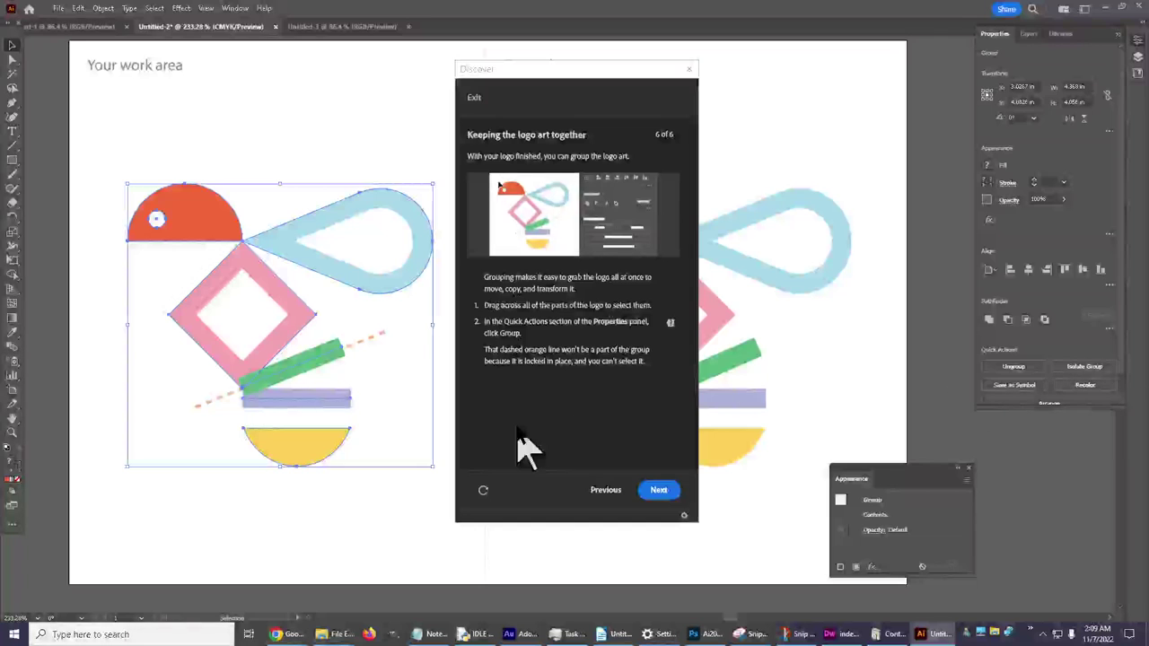
click(659, 492)
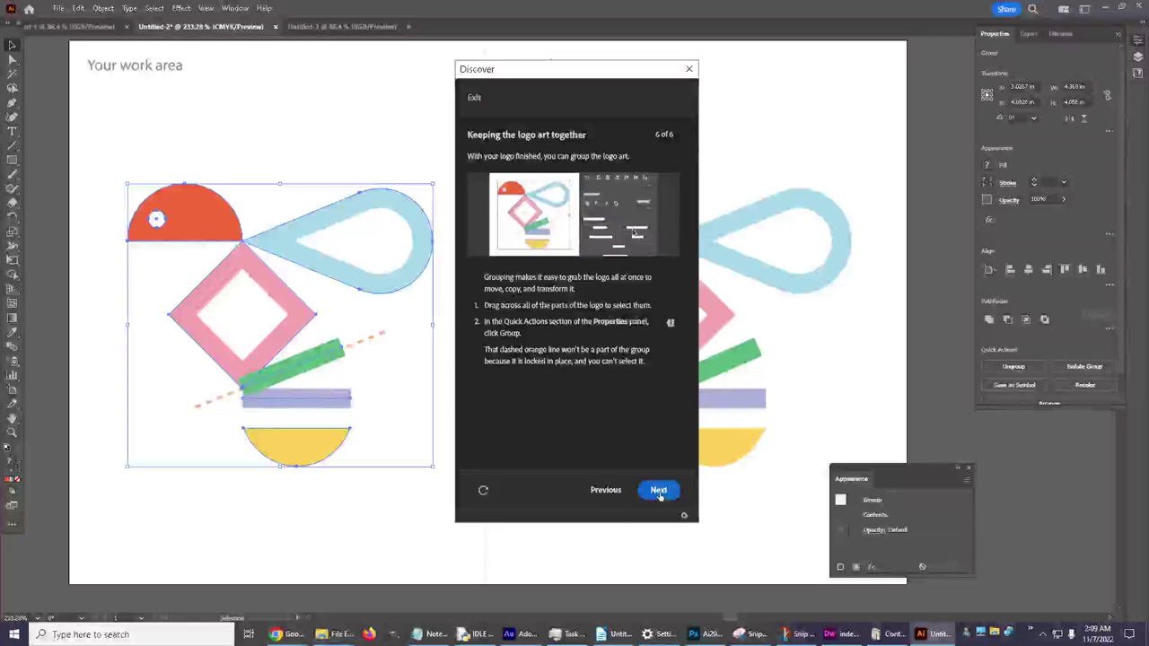
Advance the tutorial to its completion screen and deselect all the logo shapes.
click(658, 490)
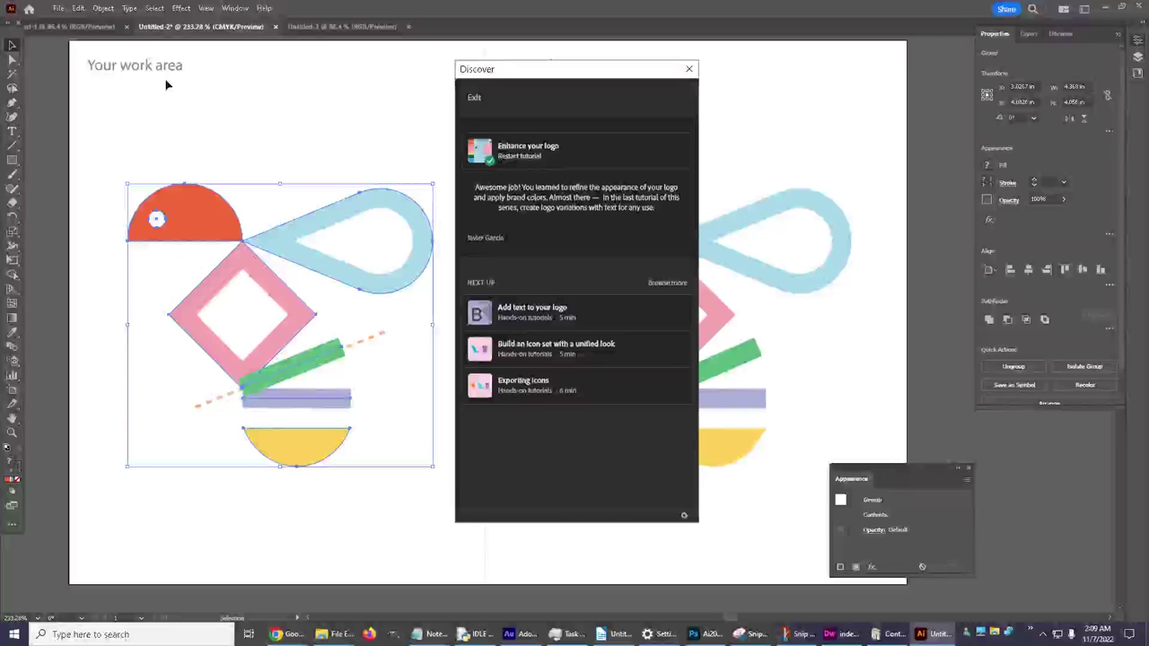
click(155, 8)
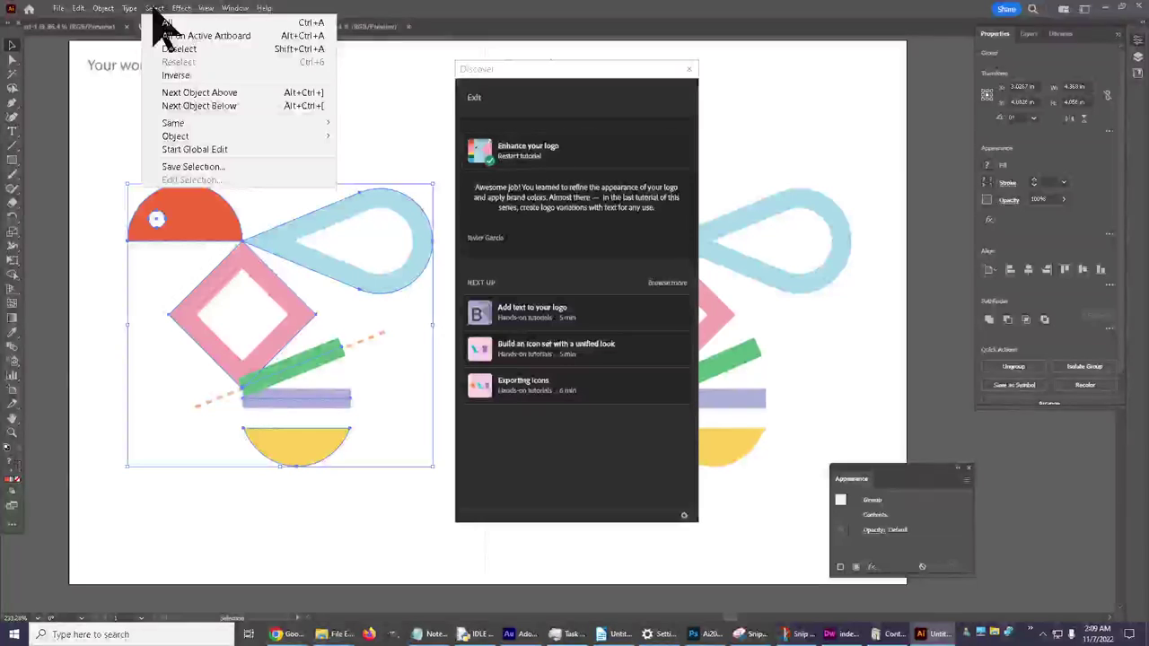
click(178, 49)
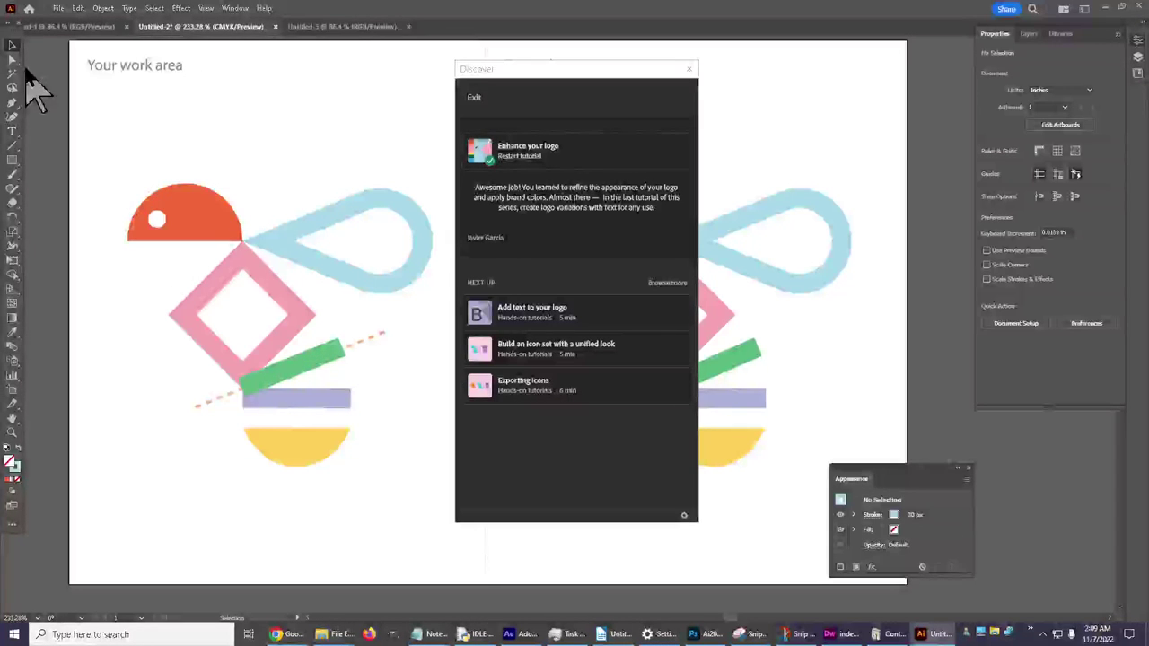
Pan the artboard, nudge the orange semicircle, undo the move, then deselect it.
click(11, 418)
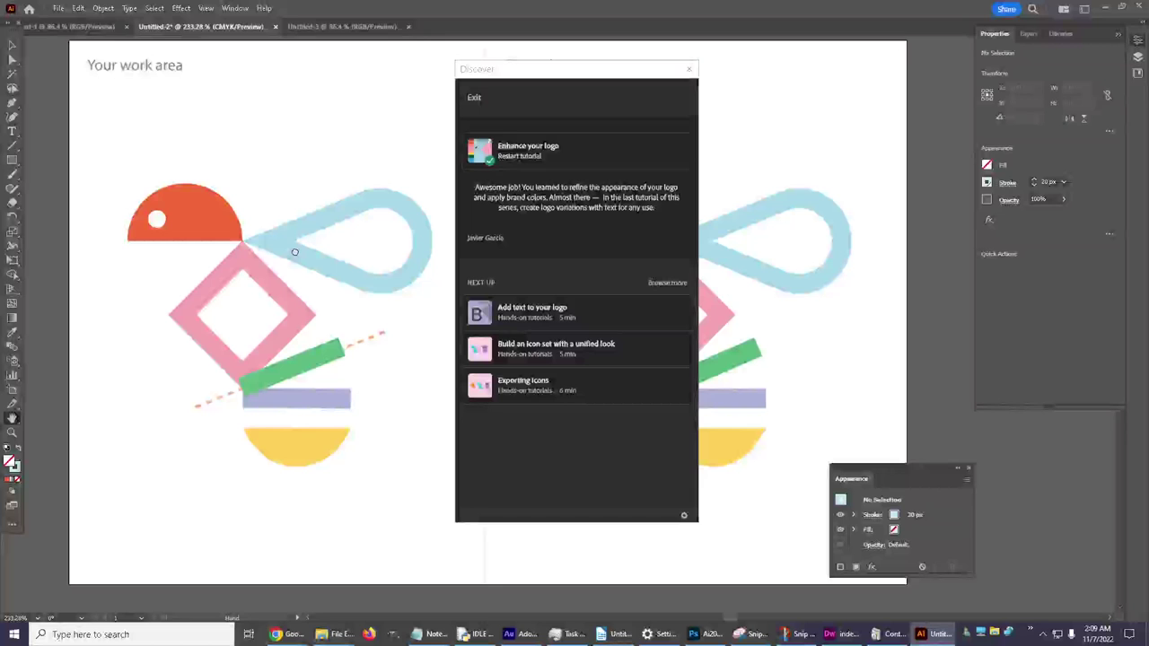
mouse_move(294, 252)
mouse_down()
mouse_move(285, 149)
mouse_move(292, 289)
mouse_move(277, 260)
mouse_up()
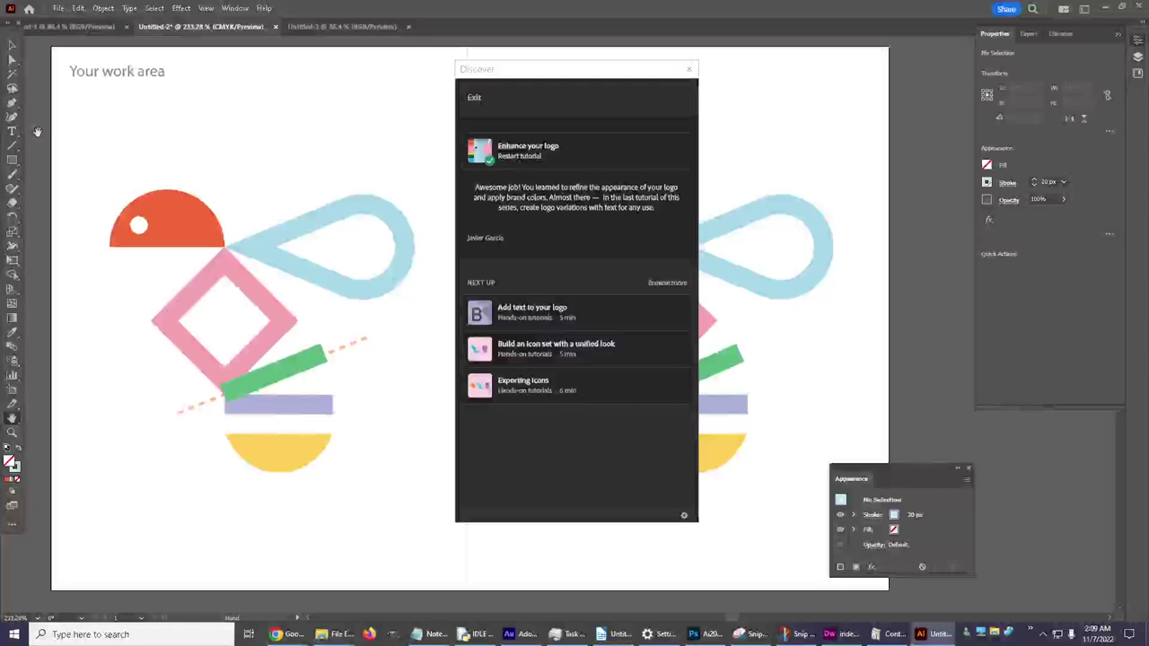
click(13, 59)
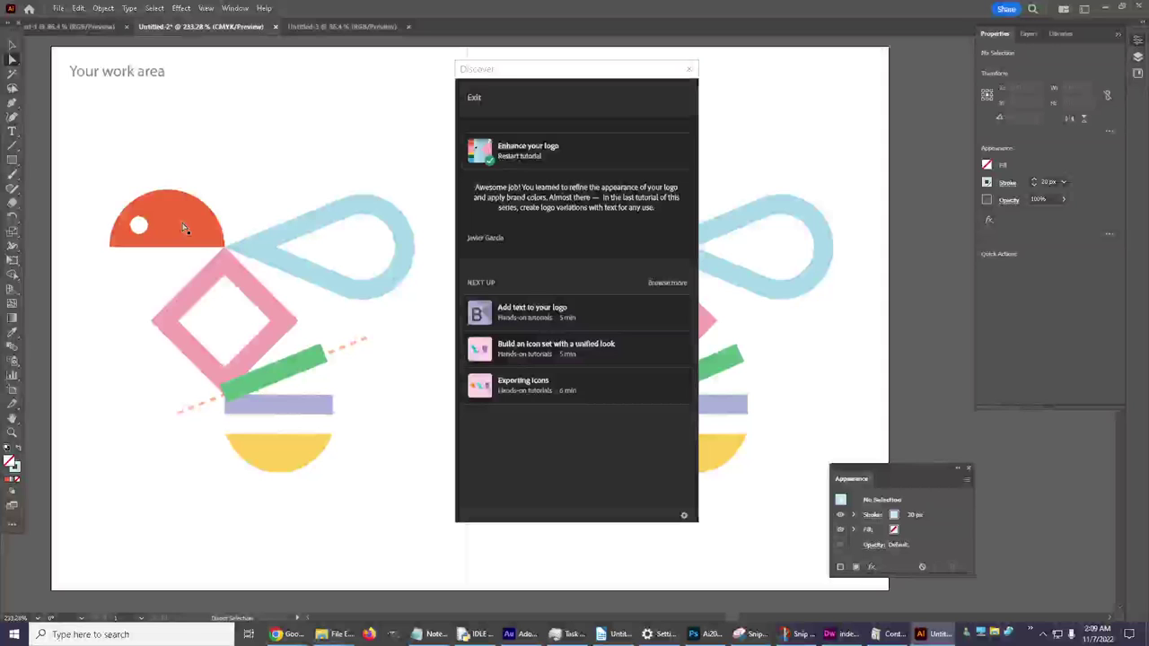
mouse_move(184, 229)
mouse_down()
mouse_move(198, 171)
mouse_move(182, 226)
mouse_up()
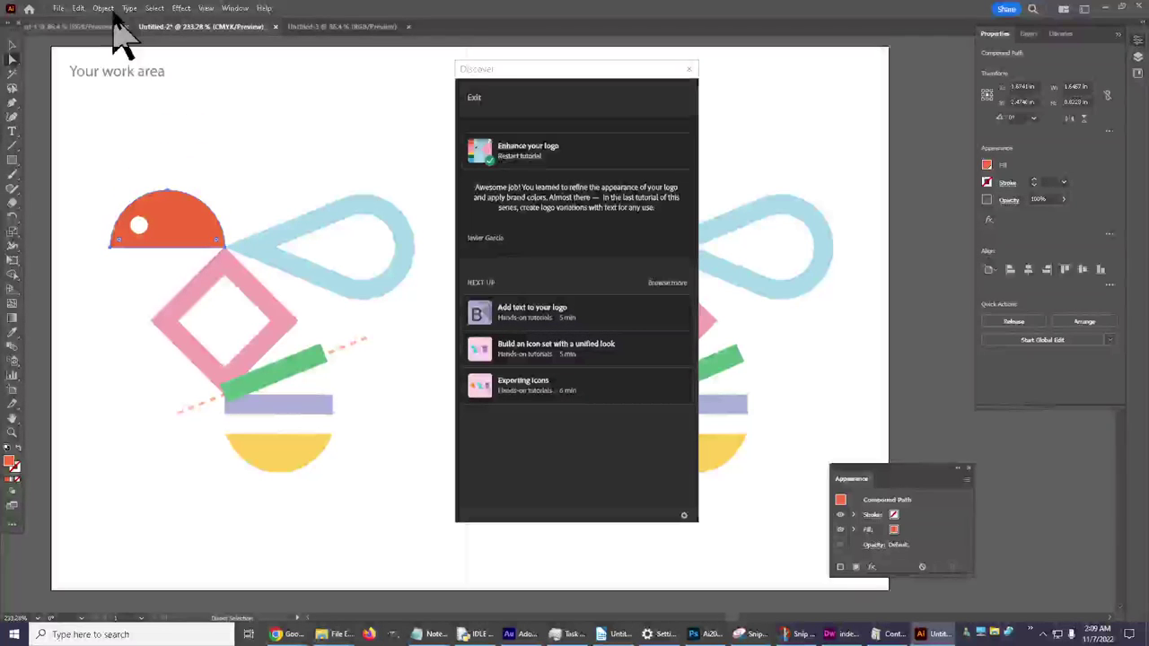
click(78, 9)
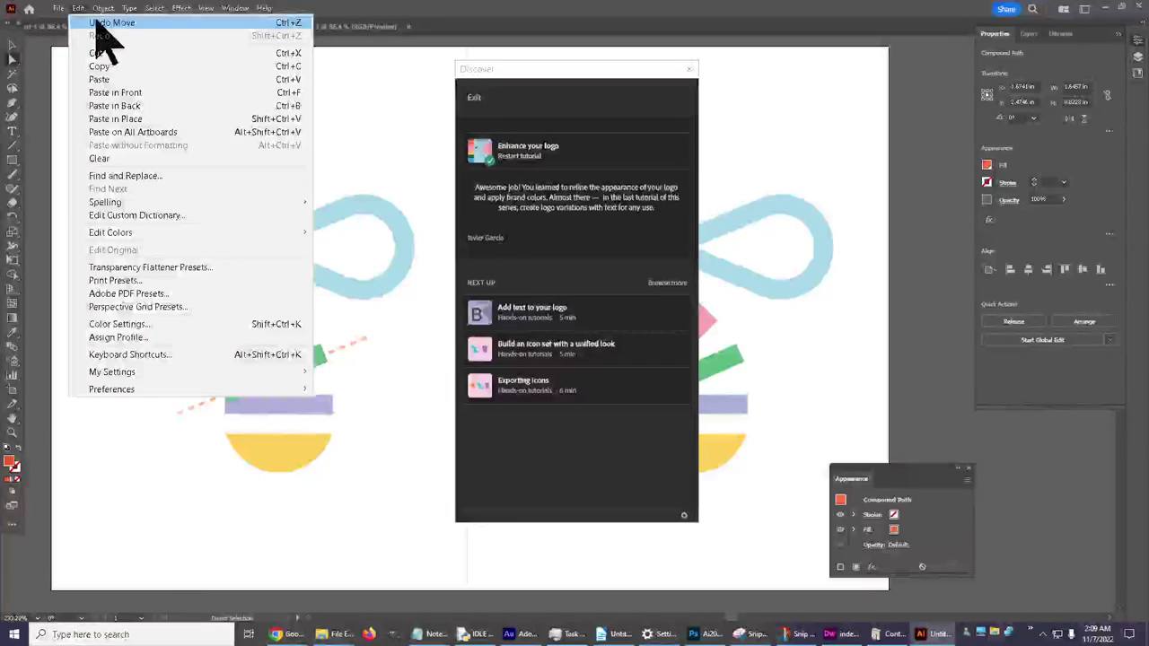
click(97, 23)
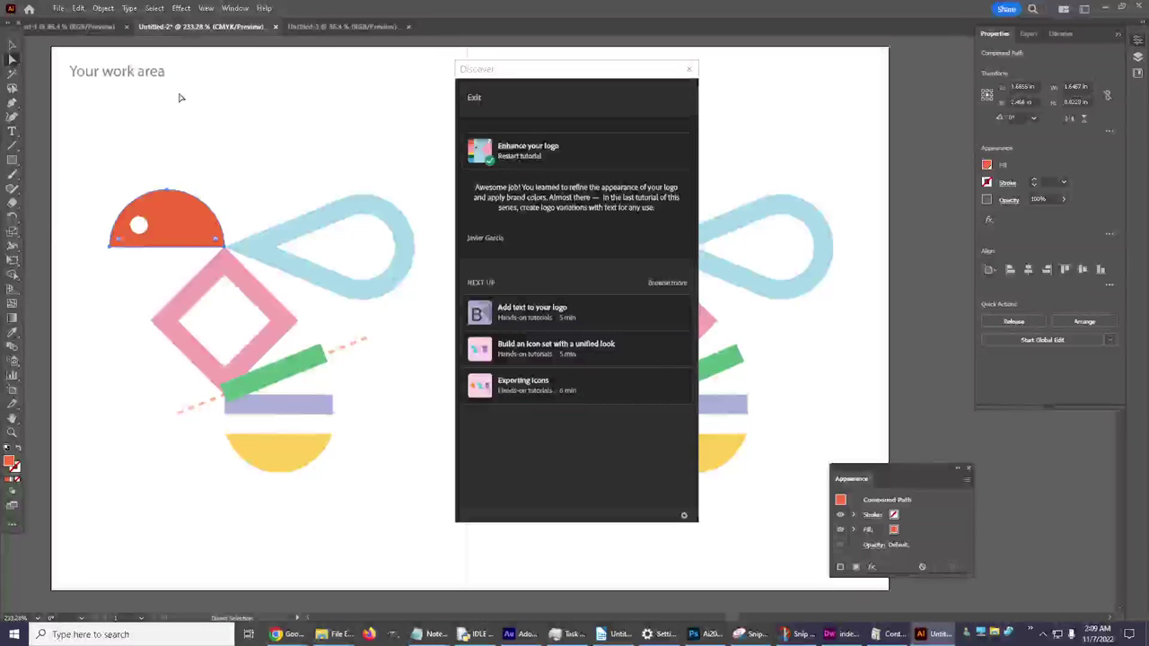
click(12, 45)
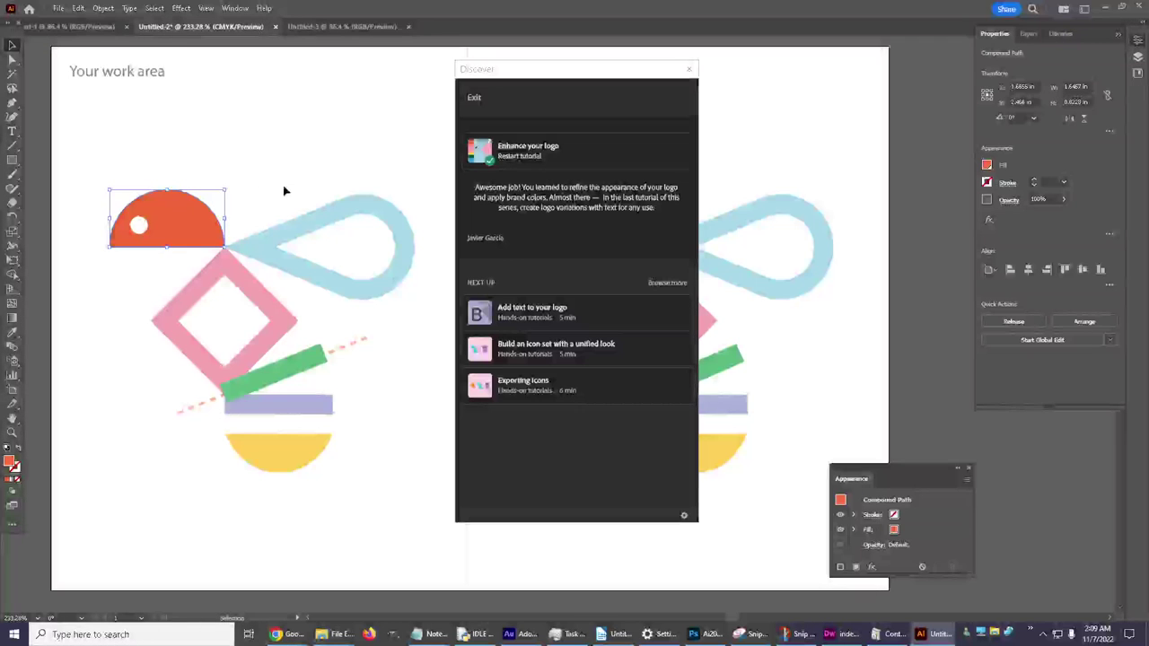
click(184, 154)
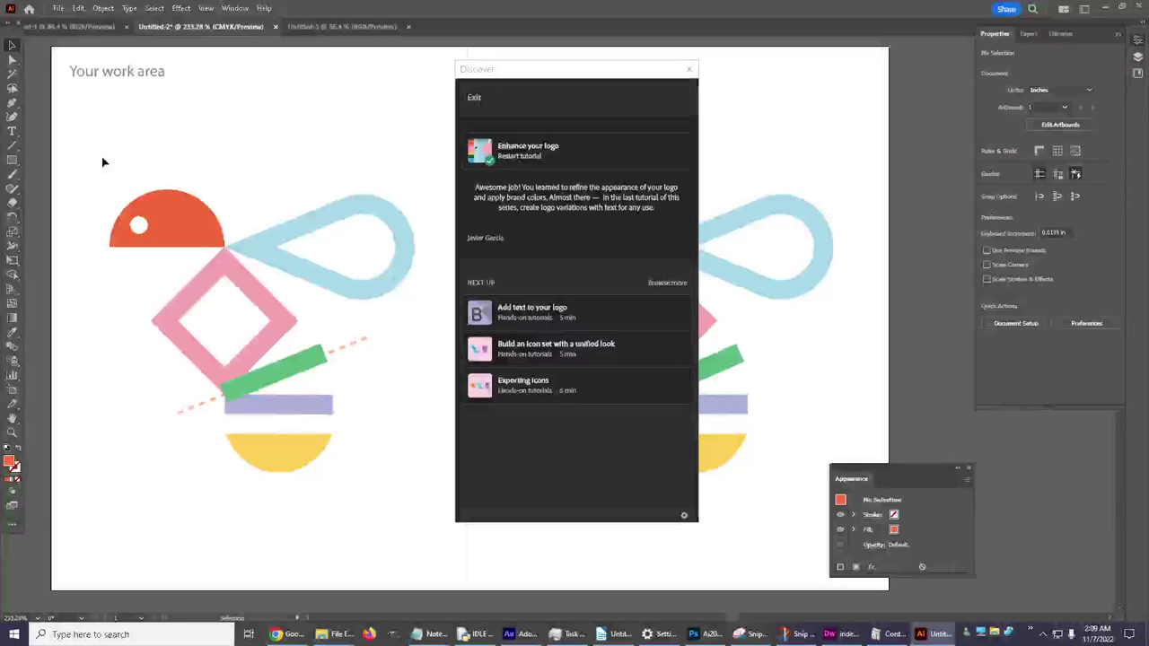
Drag the logo group slightly up-left, deselect it, and close the Appearance panel.
drag(102, 155, 285, 338)
drag(398, 490, 397, 490)
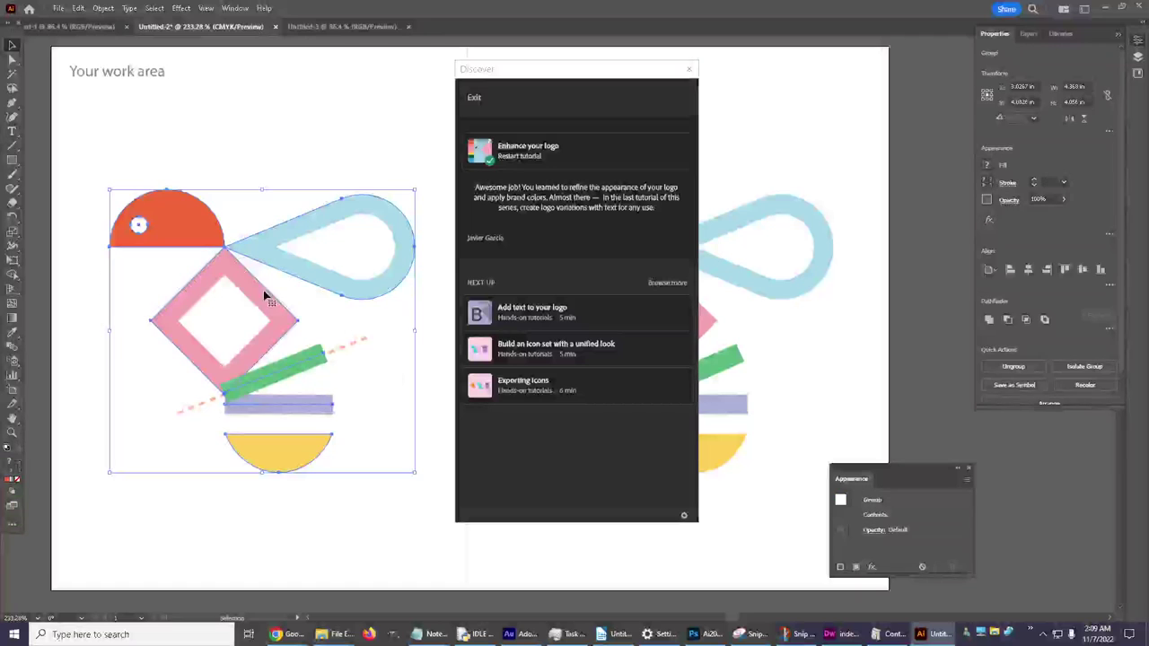
mouse_move(263, 258)
mouse_down()
mouse_move(227, 203)
mouse_move(275, 136)
mouse_move(251, 257)
mouse_move(287, 264)
mouse_move(261, 258)
mouse_move(256, 270)
mouse_up()
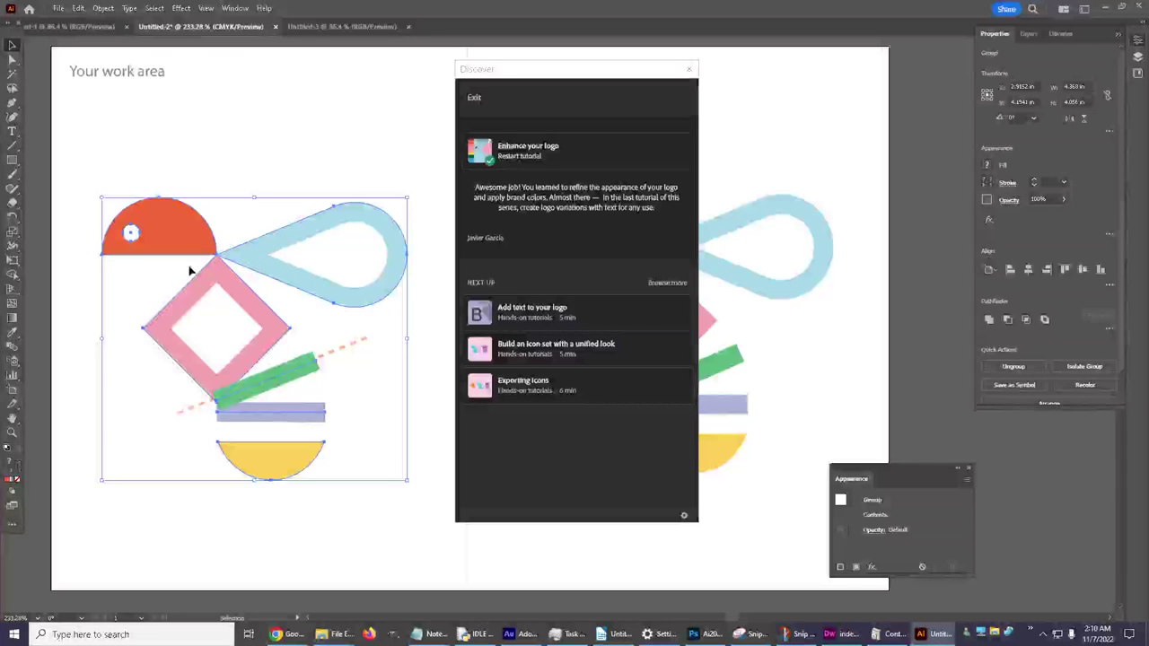
click(305, 142)
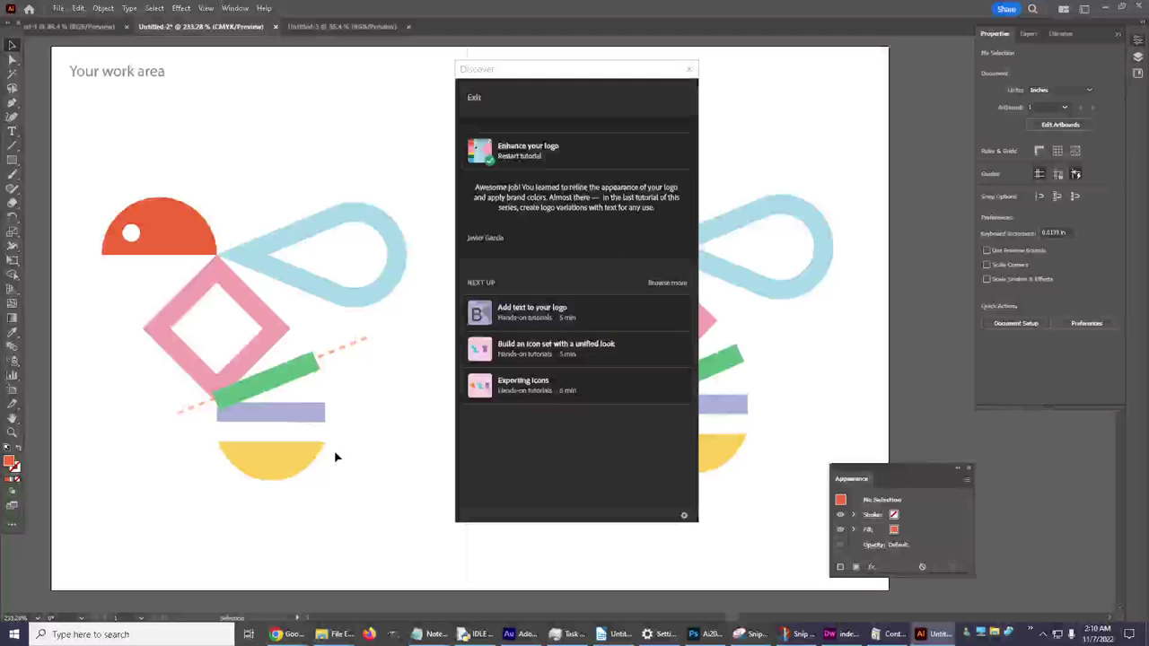
click(969, 468)
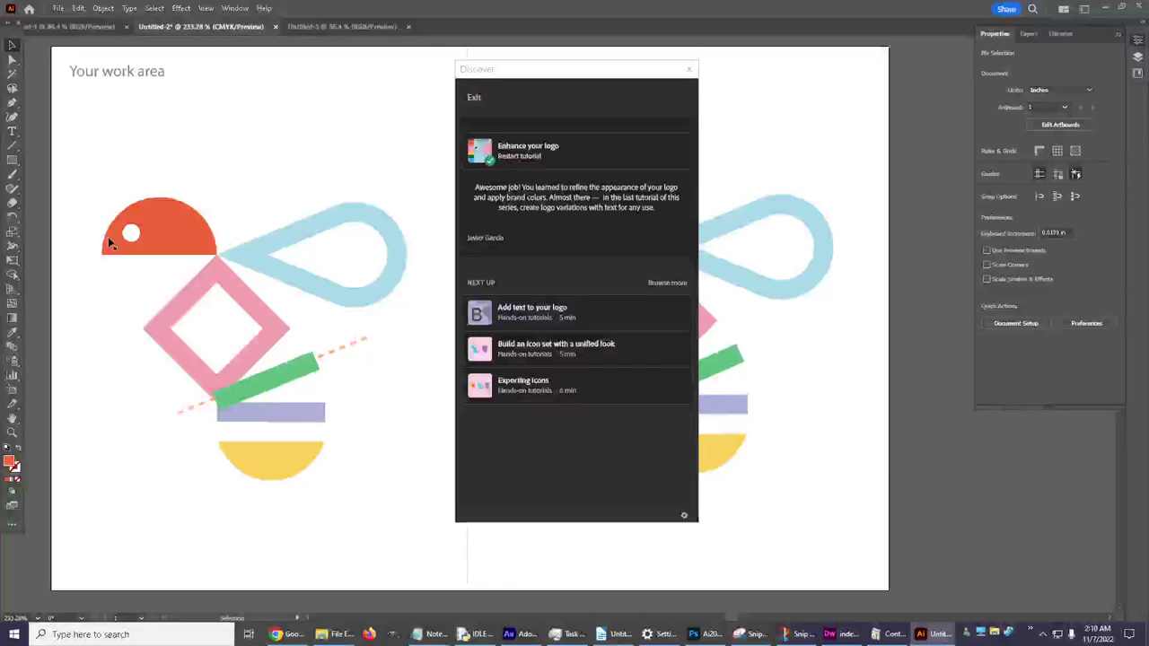